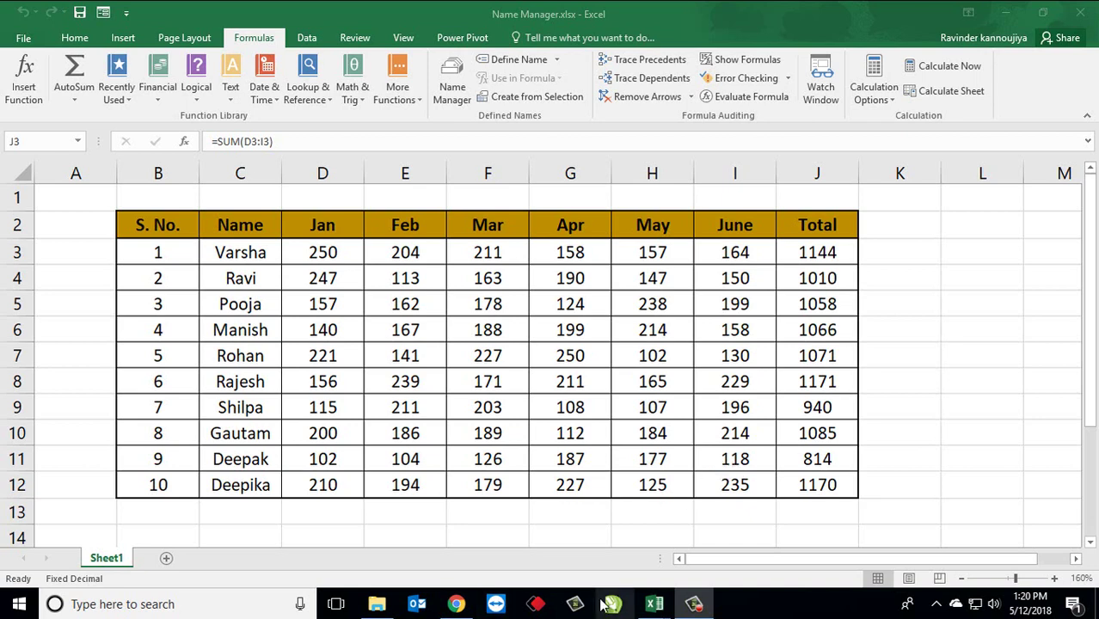
Highlight the table's S. No. column, monthly sales figures and Total column.
{"action": "left_click", "coordinate": [888, 312]}
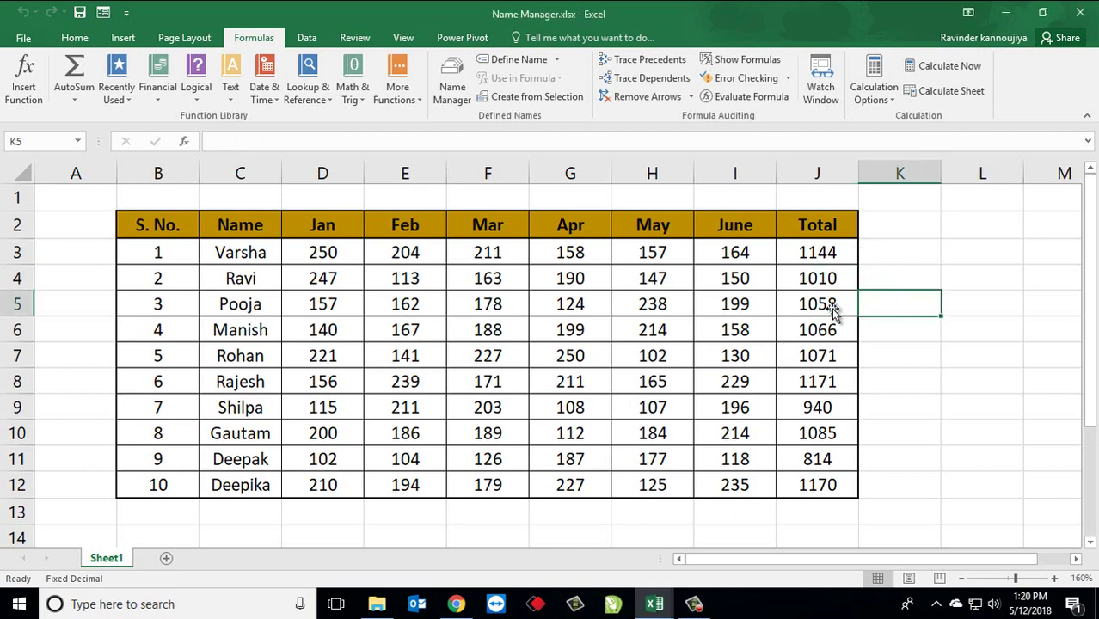
{"action": "left_click", "coordinate": [173, 235]}
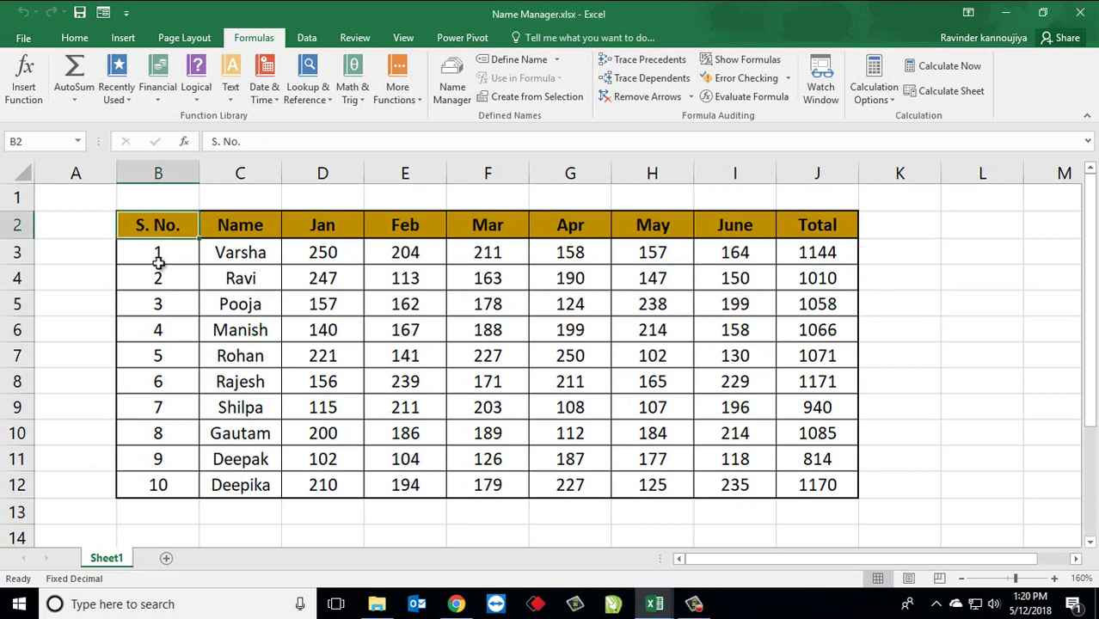
{"action": "mouse_move", "coordinate": [160, 258]}
{"action": "left_mouse_down"}
{"action": "mouse_move", "coordinate": [175, 488]}
{"action": "mouse_move", "coordinate": [176, 477]}
{"action": "left_mouse_up"}
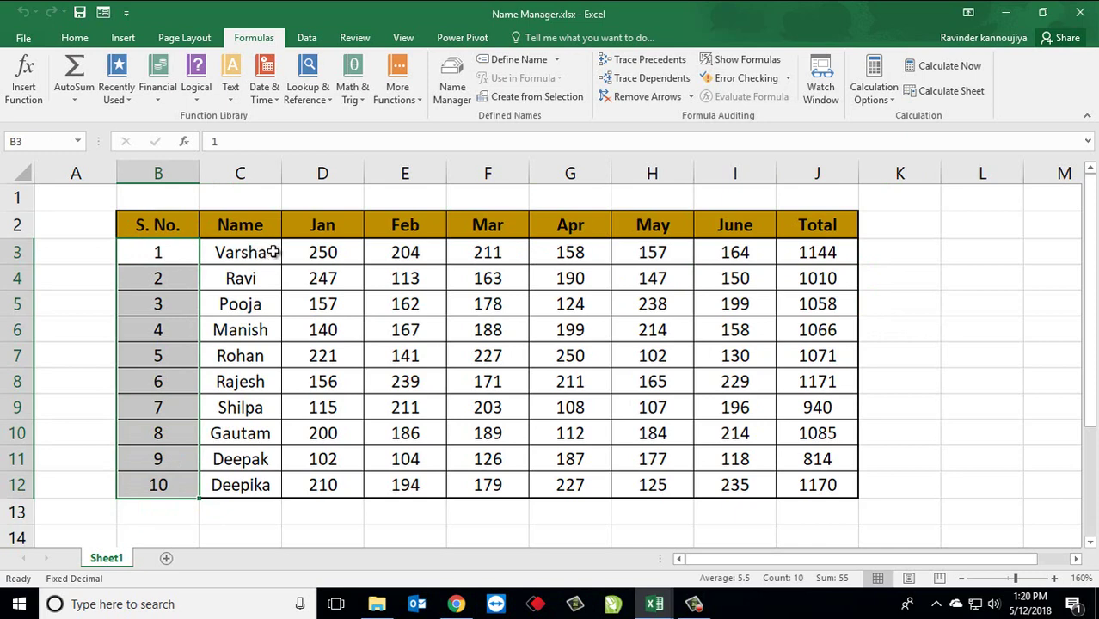
{"action": "left_click", "coordinate": [307, 261]}
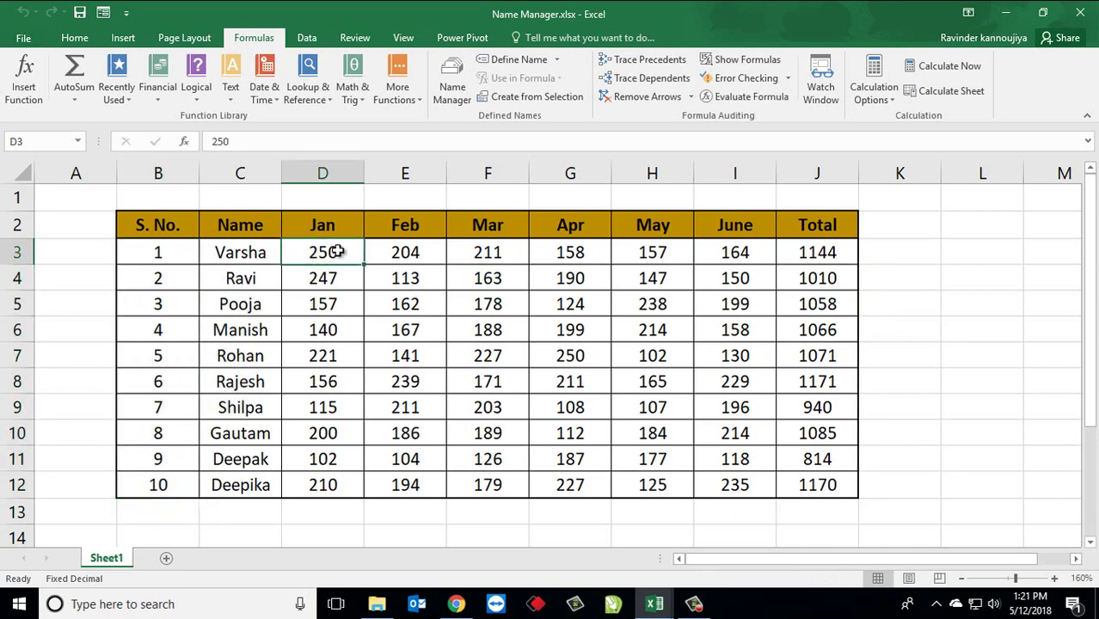
{"action": "left_click_drag", "start_coordinate": [347, 258], "coordinate": [735, 319]}
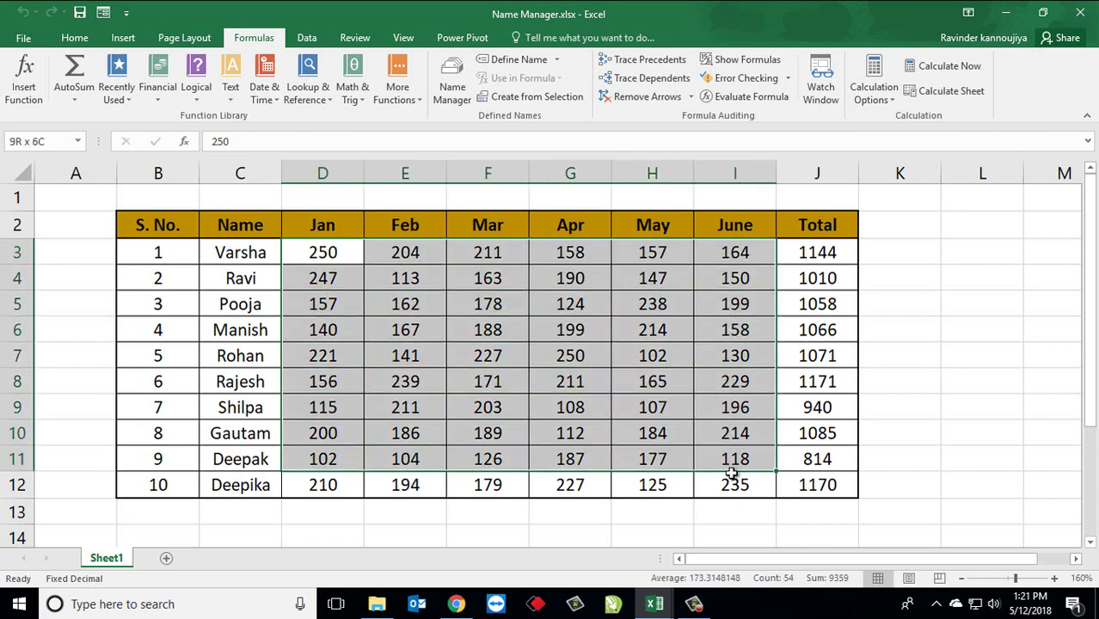
{"action": "left_click_drag", "start_coordinate": [735, 320], "coordinate": [733, 478]}
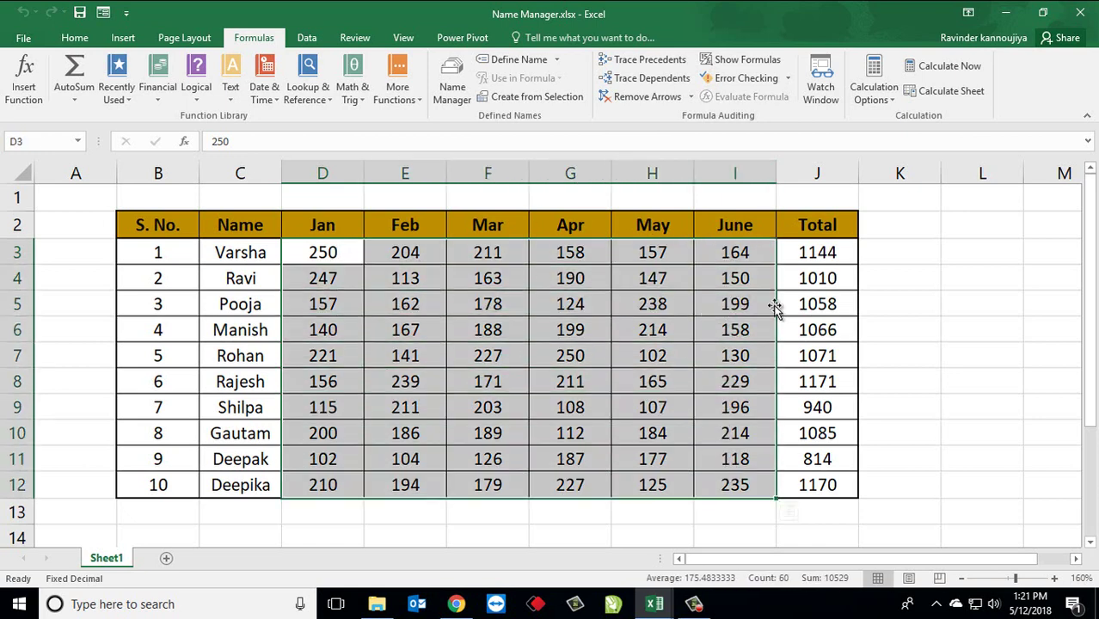
{"action": "left_click", "coordinate": [833, 251]}
{"action": "left_click_drag", "start_coordinate": [822, 249], "coordinate": [820, 486]}
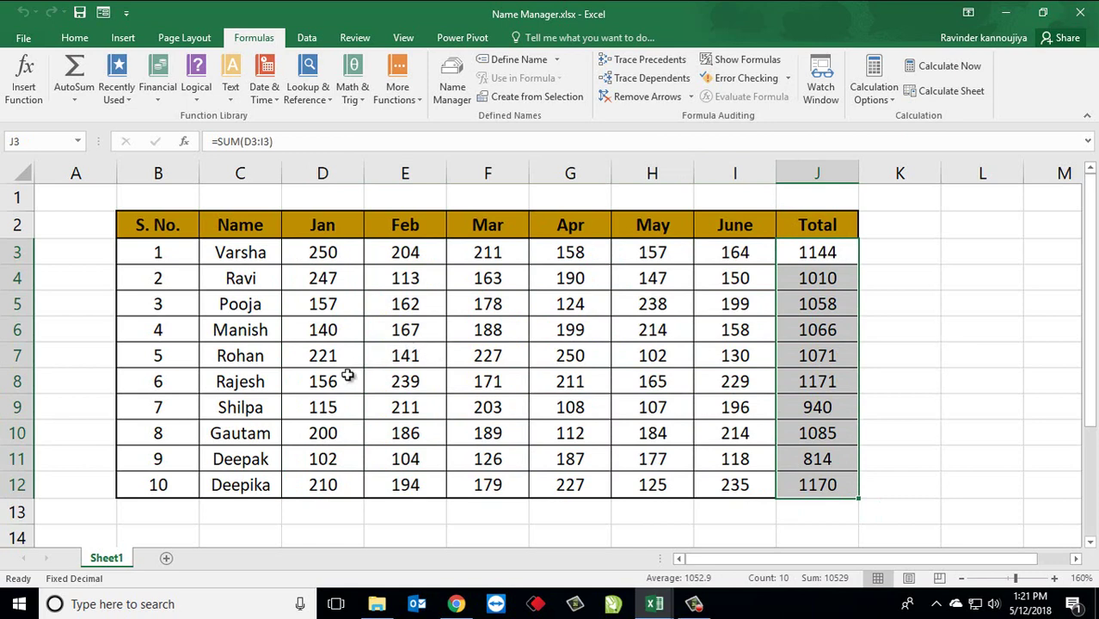
{"action": "left_click", "coordinate": [316, 228]}
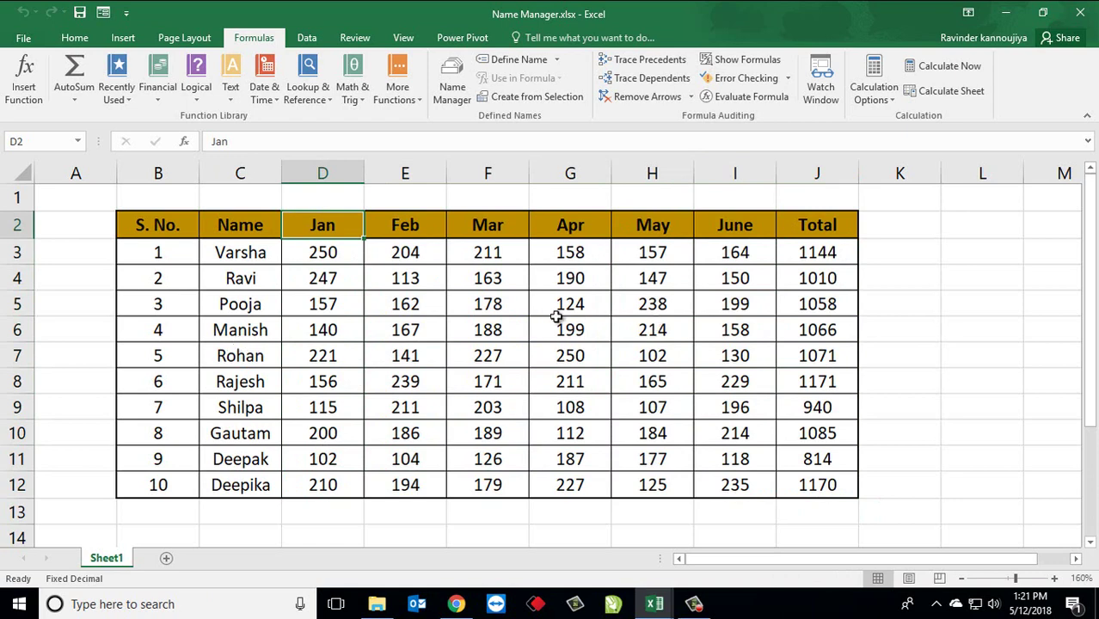
Enter =MAX(D3:D12) in L6 to show January's highest sale, 250.
{"action": "left_click", "coordinate": [882, 339]}
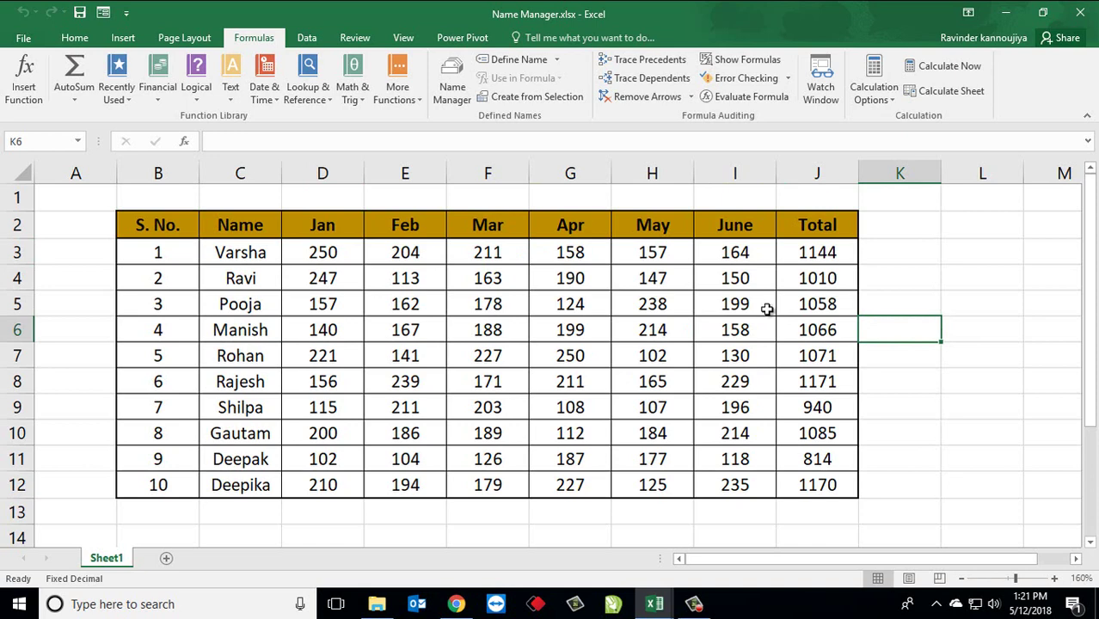
{"action": "key", "text": "Right"}
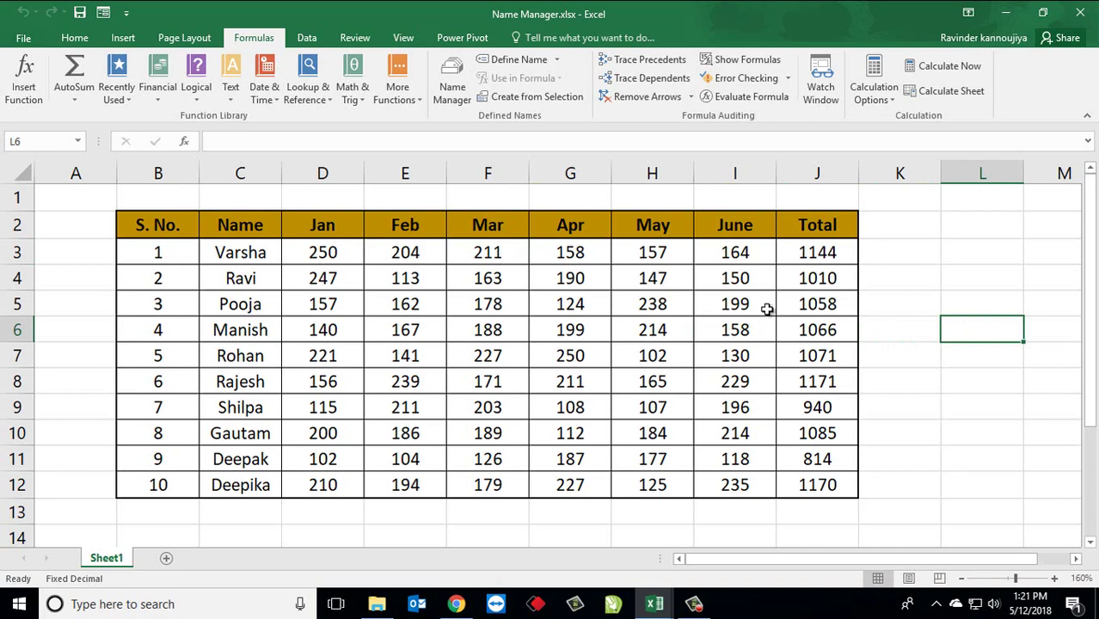
{"action": "type", "text": "=M"}
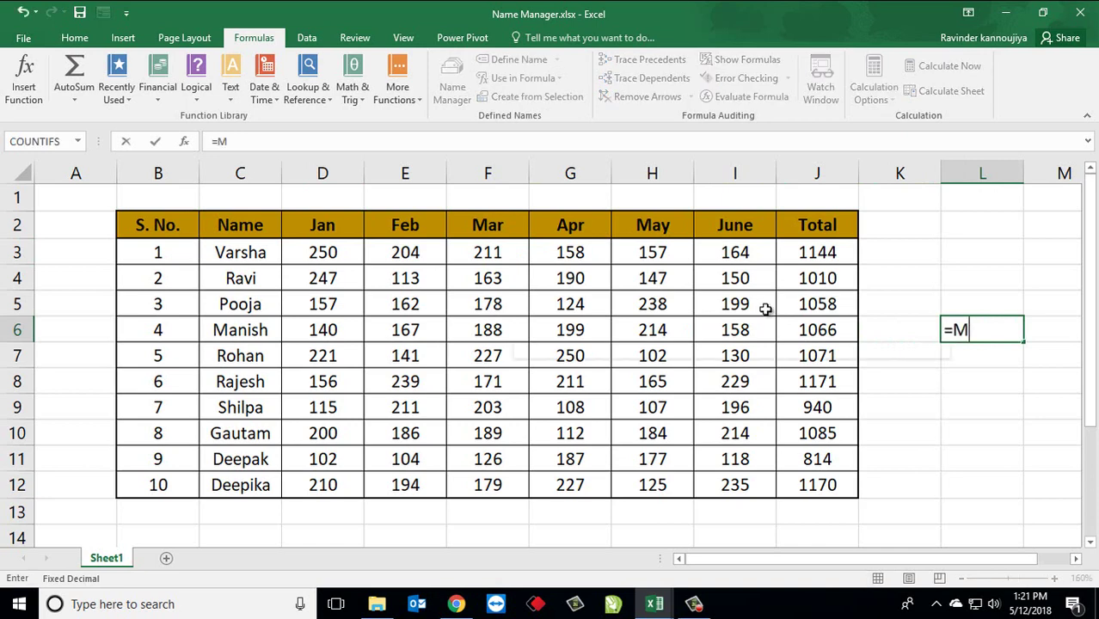
{"action": "type", "text": "AX("}
{"action": "key", "text": "Left"}
{"action": "key", "text": "Left"}
{"action": "key", "text": "Left"}
{"action": "key", "text": "Left"}
{"action": "key", "text": "Left"}
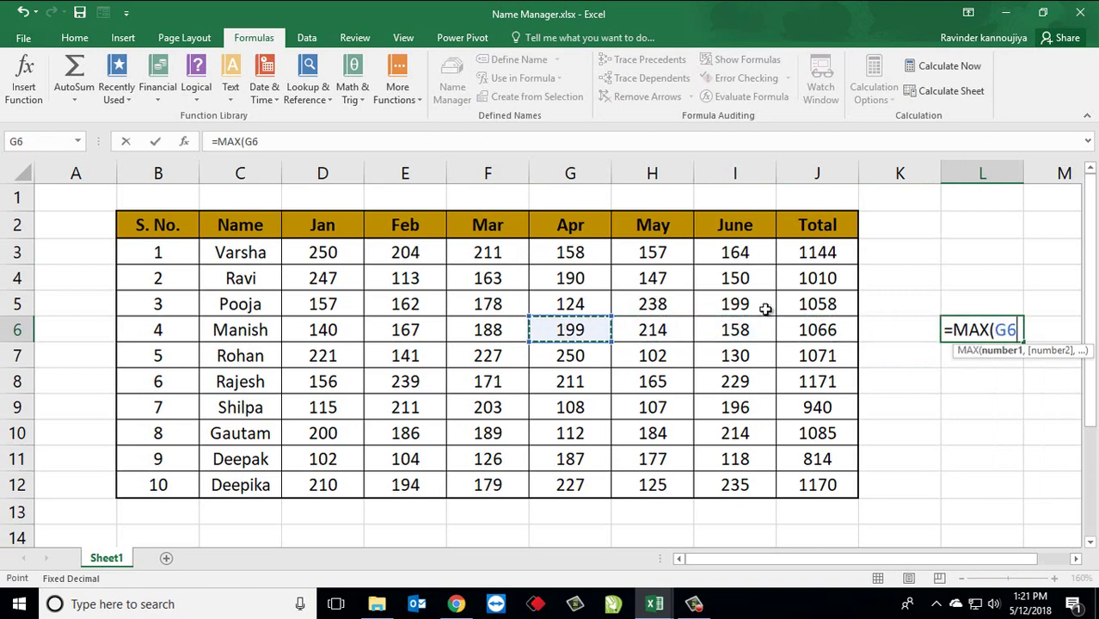
{"action": "key", "text": "Left"}
{"action": "key", "text": "Left"}
{"action": "key", "text": "Up"}
{"action": "key", "text": "Up"}
{"action": "key", "text": "Up"}
{"action": "key", "text": "Left"}
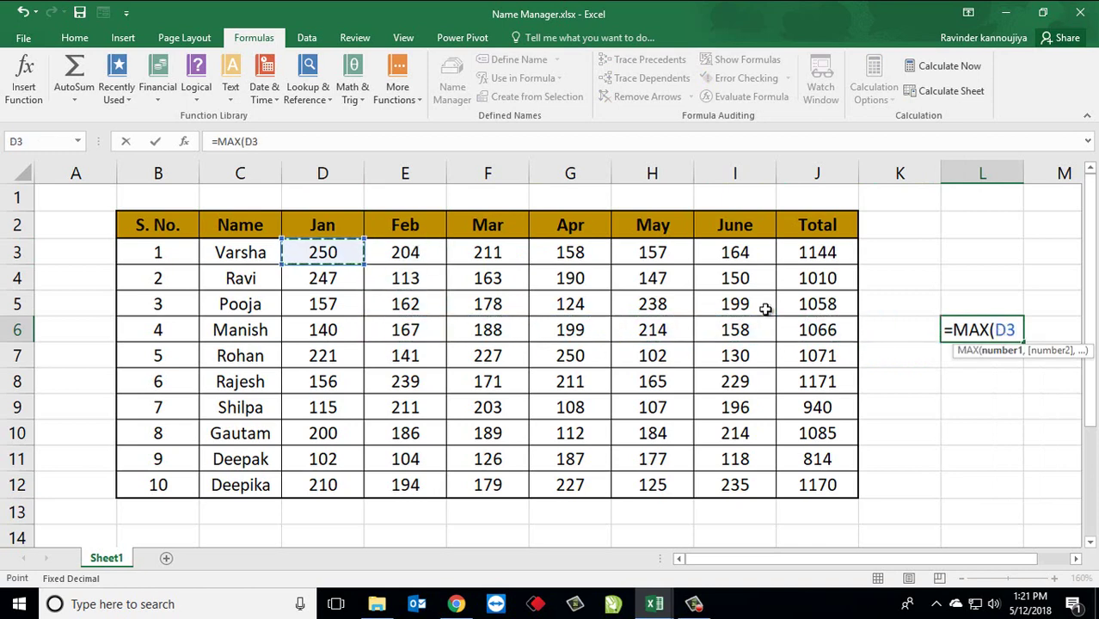
{"action": "key", "text": "ctrl+shift+Down"}
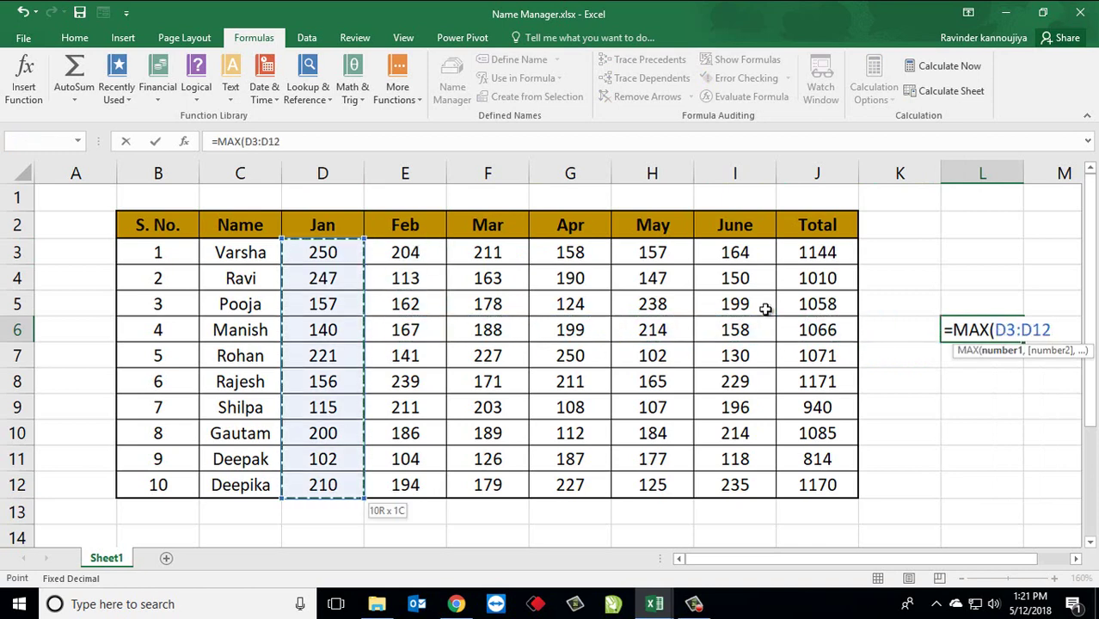
{"action": "key", "text": "Return"}
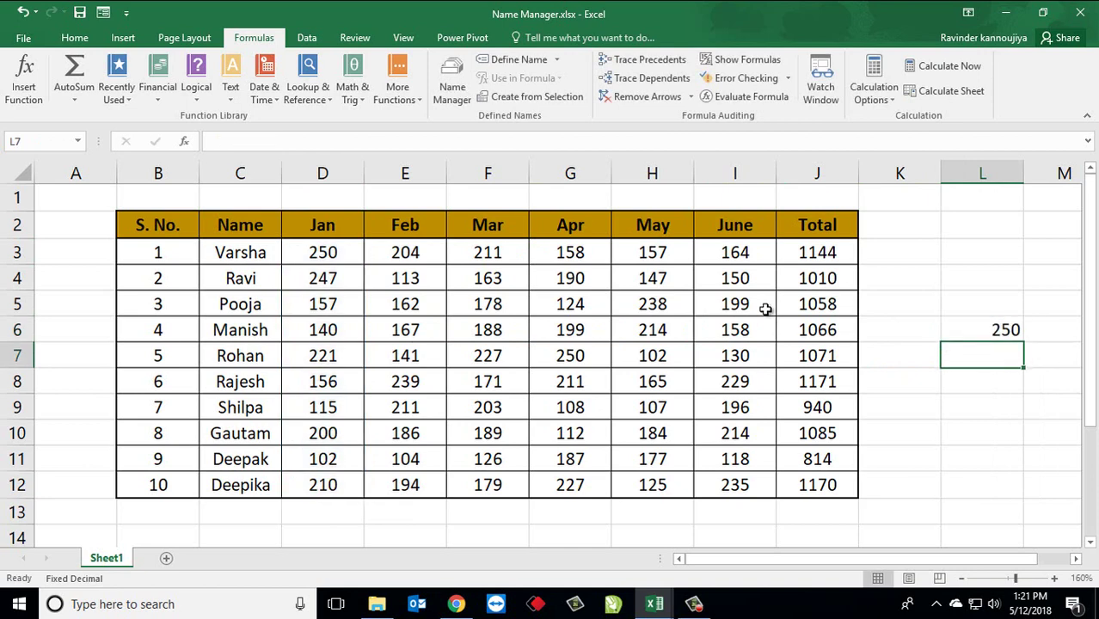
Enter =AVERAGE(D3:D12) in L7 to show January's average, 179.8.
{"action": "type", "text": "="}
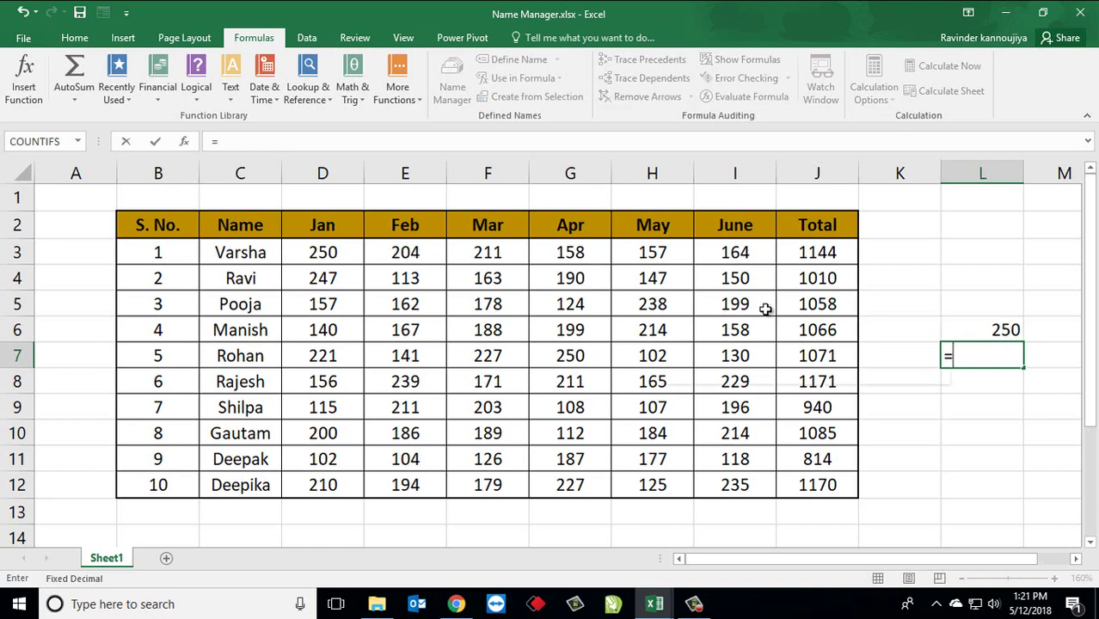
{"action": "type", "text": "AVER"}
{"action": "key", "text": "Tab"}
{"action": "key", "text": "Left"}
{"action": "key", "text": "Left"}
{"action": "key", "text": "Left"}
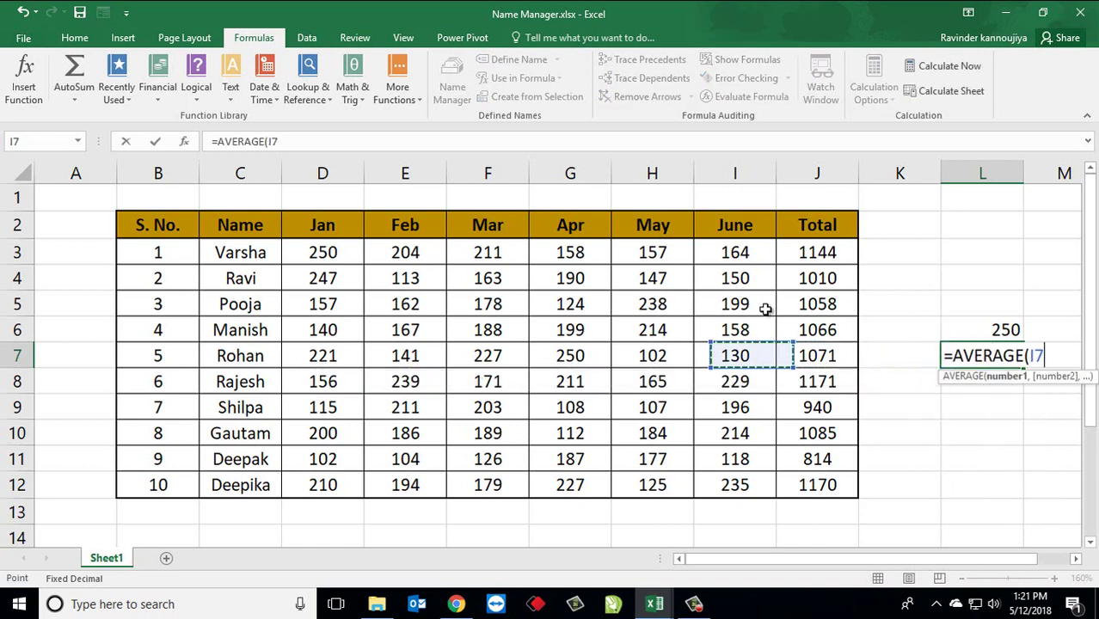
{"action": "key", "text": "Left"}
{"action": "key", "text": "Left"}
{"action": "key", "text": "Left"}
{"action": "key", "text": "Left"}
{"action": "key", "text": "Left"}
{"action": "key", "text": "Up"}
{"action": "key", "text": "Up"}
{"action": "key", "text": "Up"}
{"action": "key", "text": "Up"}
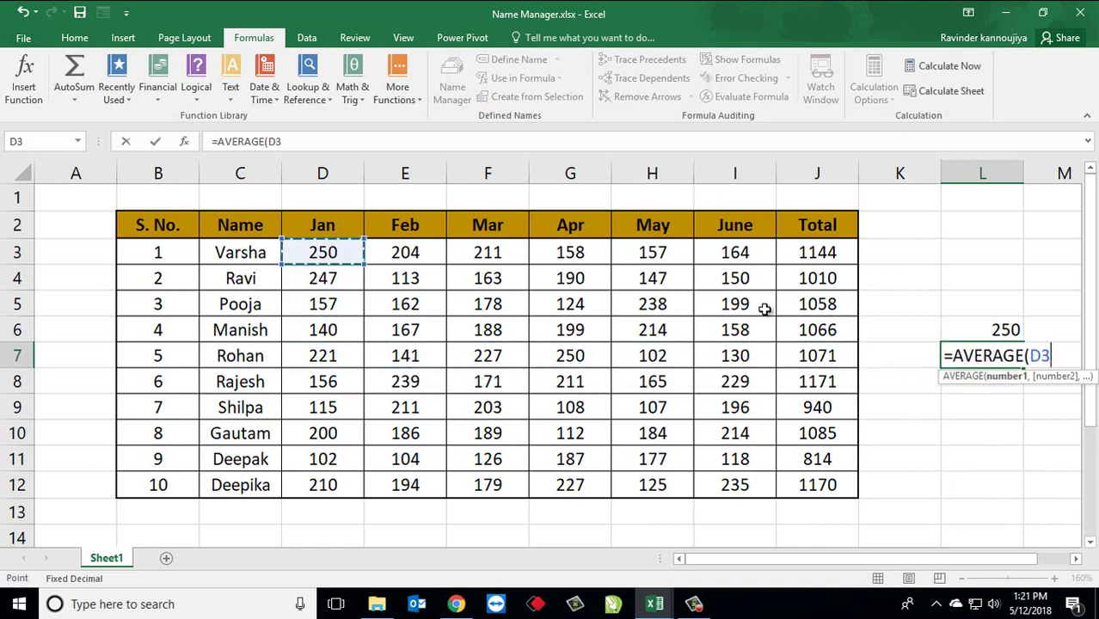
{"action": "key", "text": "ctrl+shift+Down"}
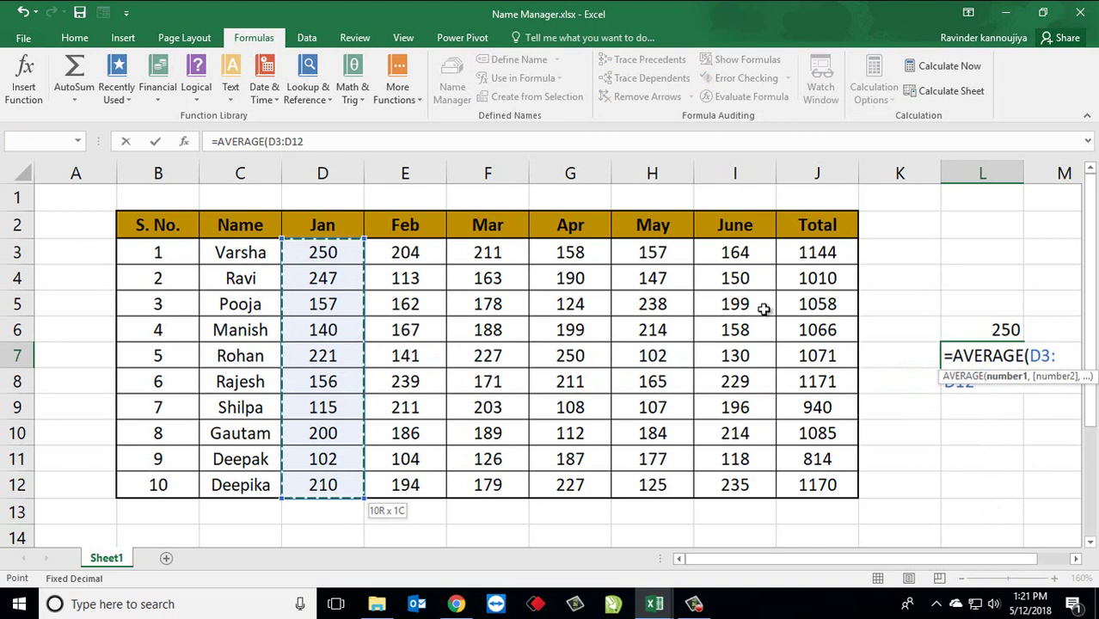
{"action": "key", "text": "Return"}
{"action": "key", "text": "Up"}
{"action": "key", "text": "Up"}
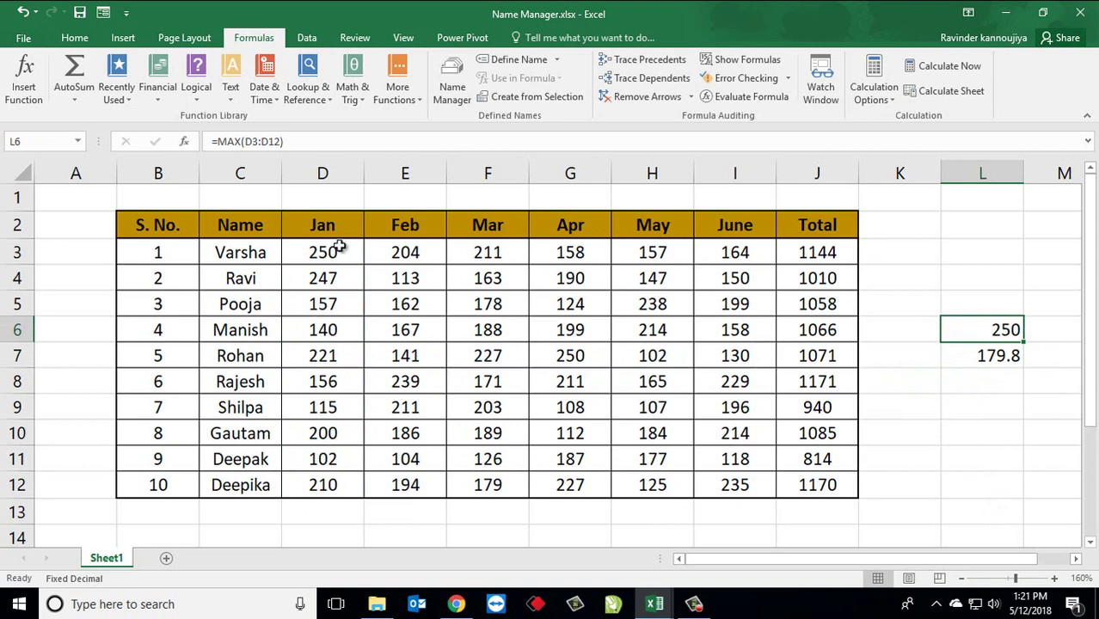
{"action": "left_click_drag", "start_coordinate": [340, 246], "coordinate": [349, 485]}
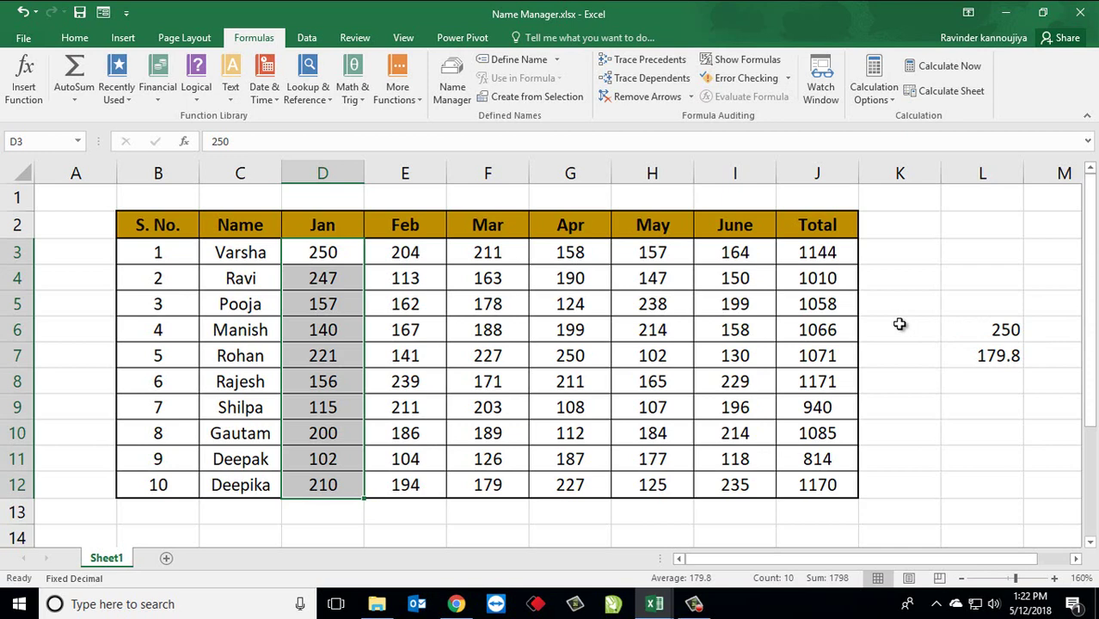
Clear the two test formulas from L6:L7.
{"action": "left_click", "coordinate": [980, 330]}
{"action": "left_click_drag", "start_coordinate": [980, 329], "coordinate": [979, 356]}
{"action": "key", "text": "Delete"}
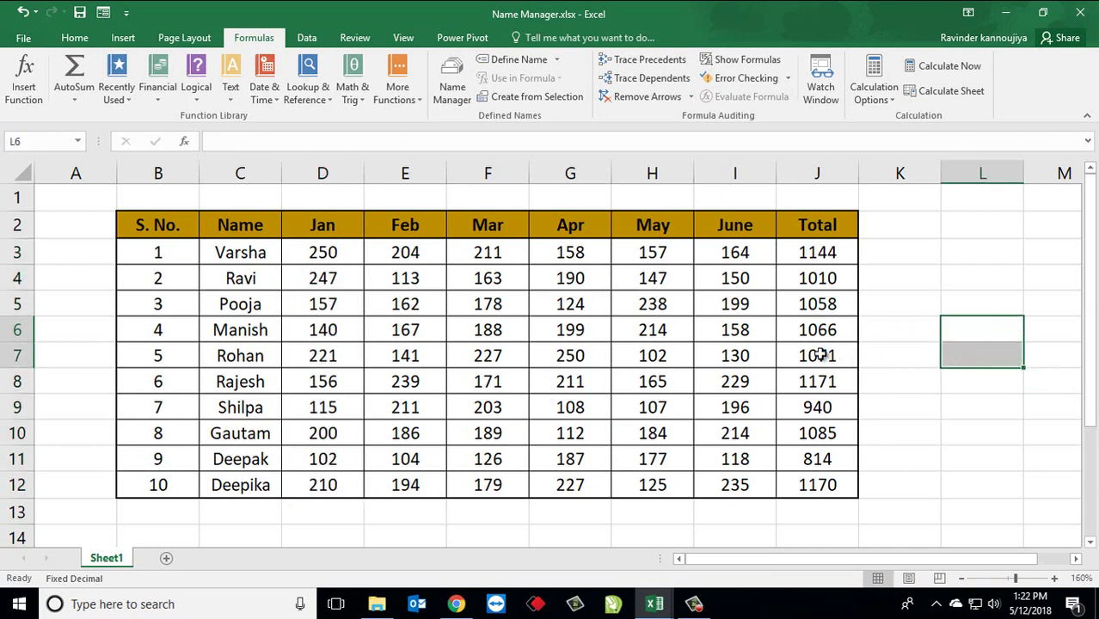
{"action": "left_click", "coordinate": [488, 303]}
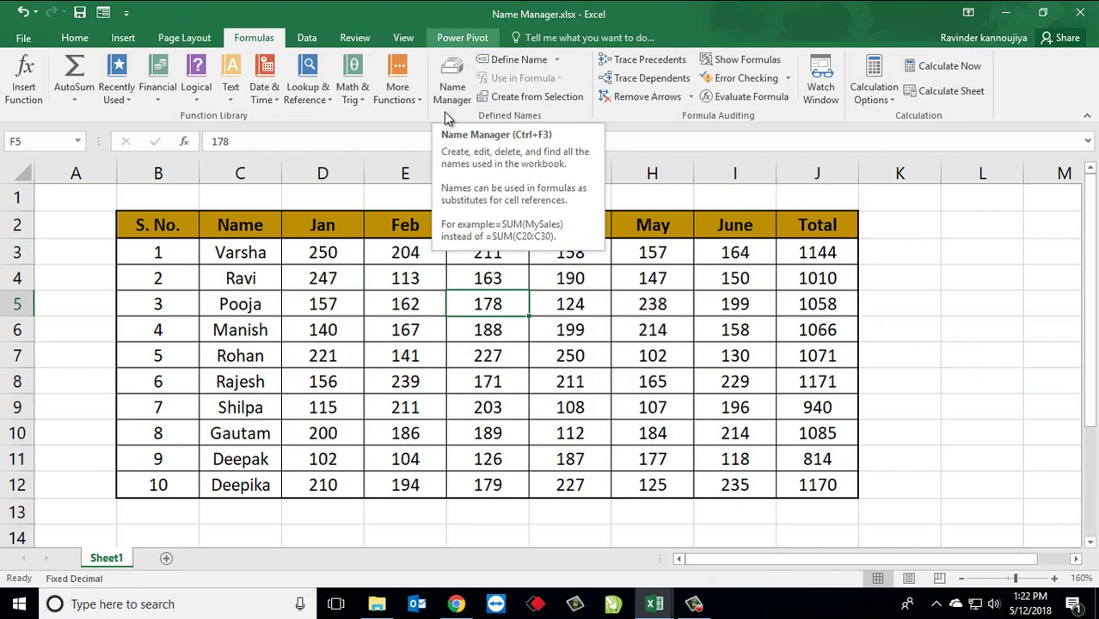
Select cell G7 and start a new defined name for it.
{"action": "left_click", "coordinate": [319, 219]}
{"action": "left_click", "coordinate": [584, 358]}
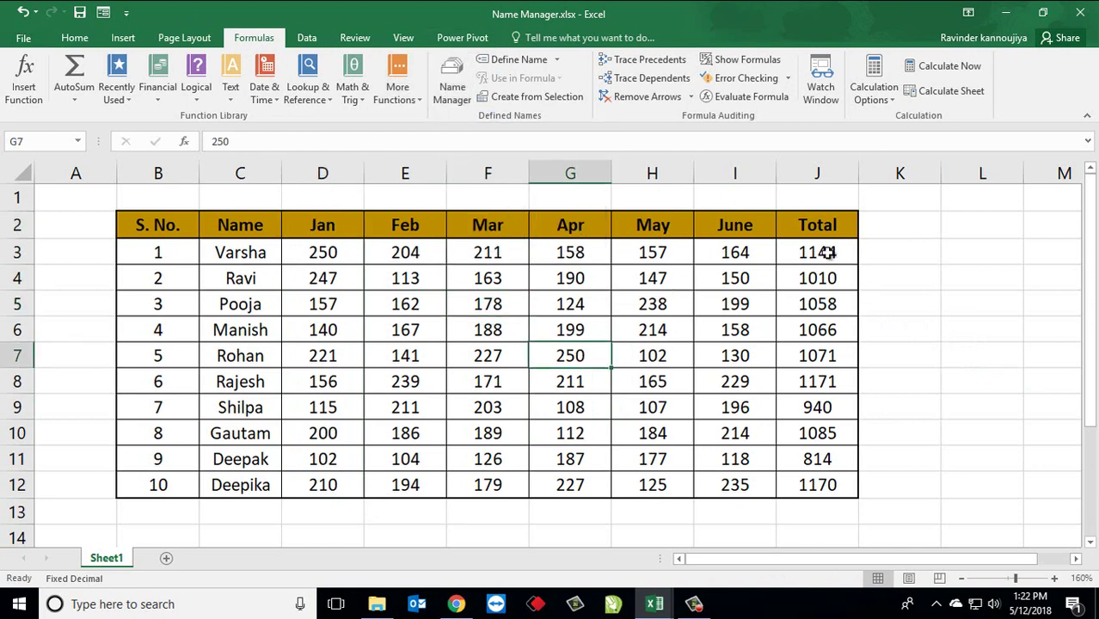
{"action": "left_click", "coordinate": [557, 60]}
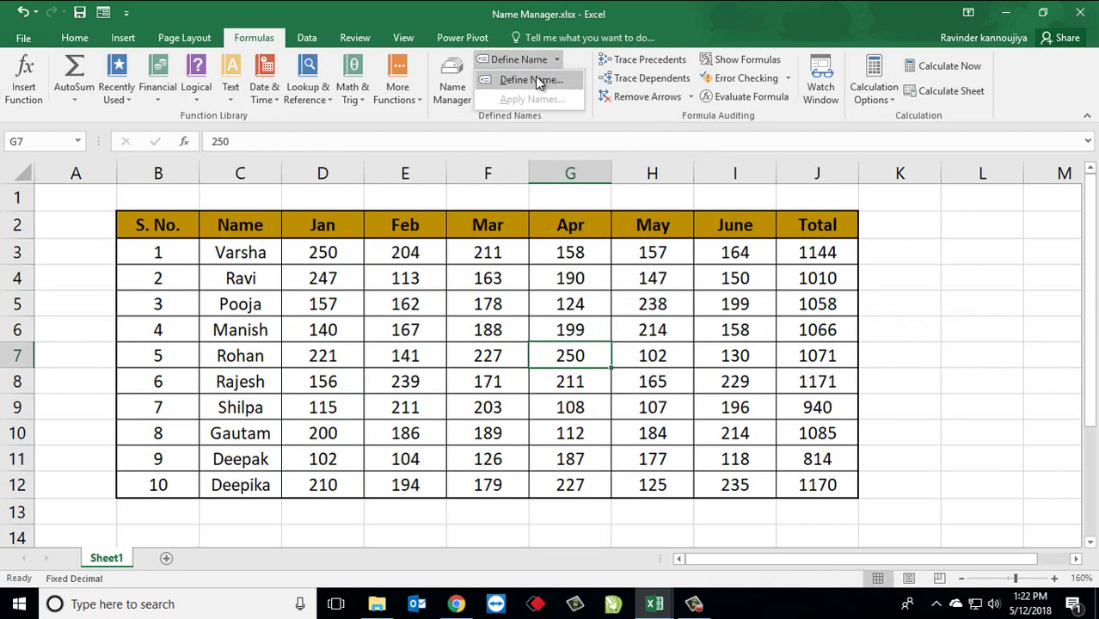
{"action": "left_click", "coordinate": [535, 77]}
Move the New Name dialog aside, name it Jan, and view the scope options.
{"action": "left_click_drag", "start_coordinate": [725, 163], "coordinate": [702, 209]}
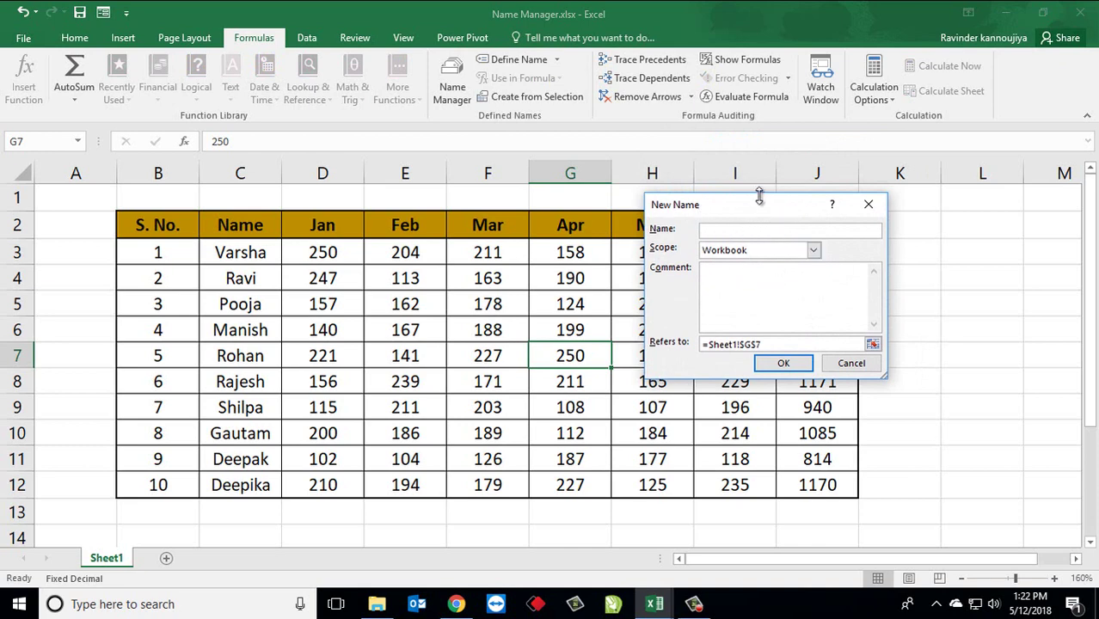
{"action": "left_click_drag", "start_coordinate": [760, 205], "coordinate": [779, 198]}
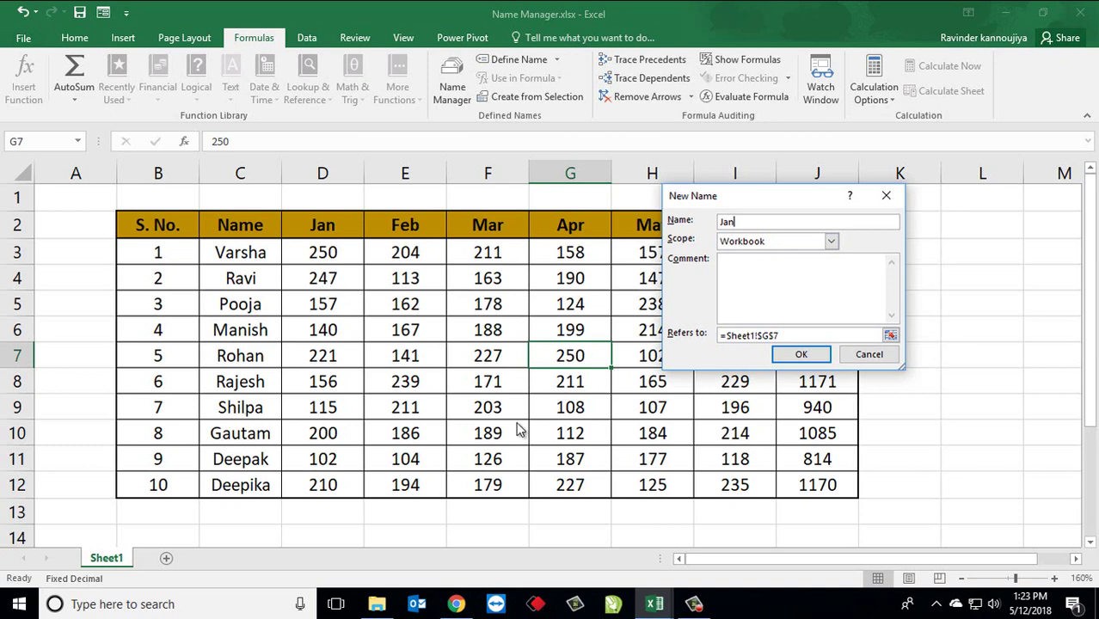
{"action": "left_click", "coordinate": [831, 240]}
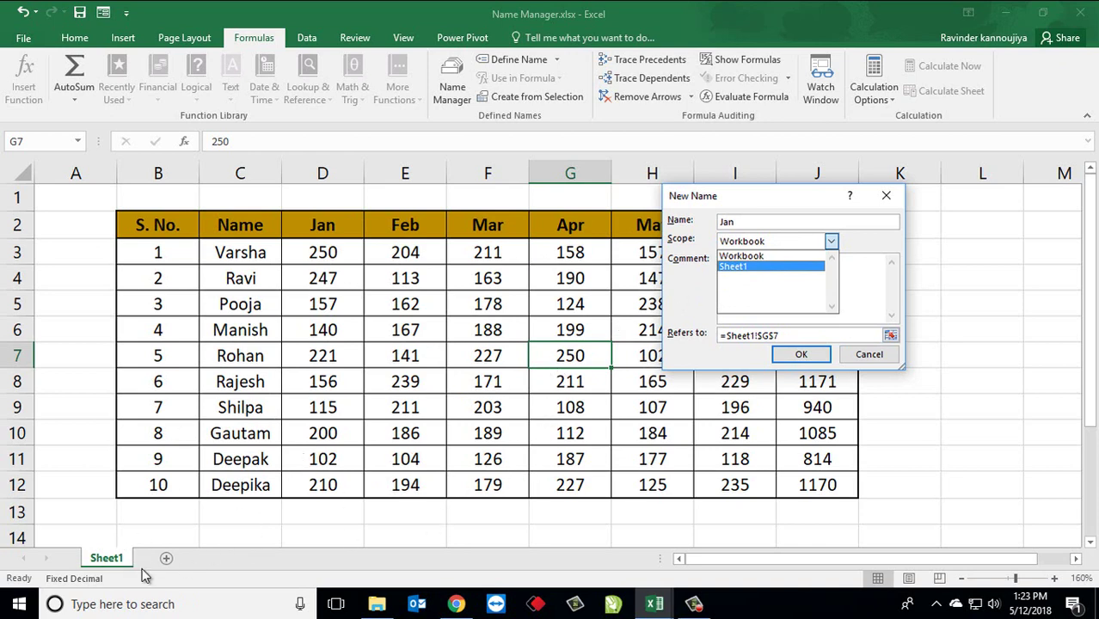
Save Jan with Workbook scope, comment abcd, referring to D3:D12.
{"action": "left_click", "coordinate": [774, 258]}
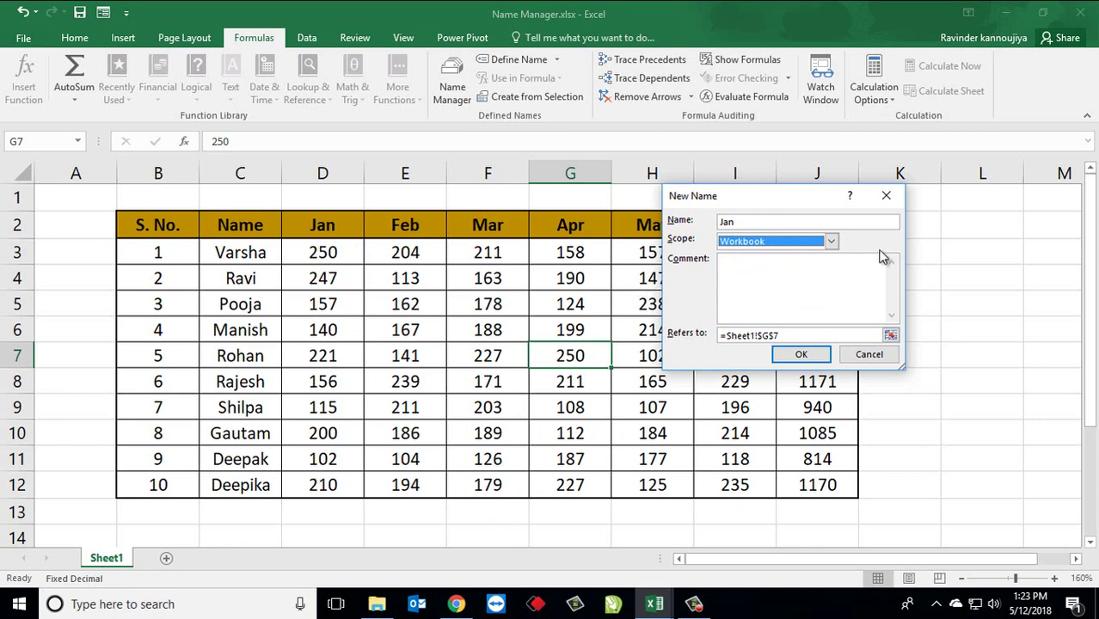
{"action": "left_click", "coordinate": [777, 283]}
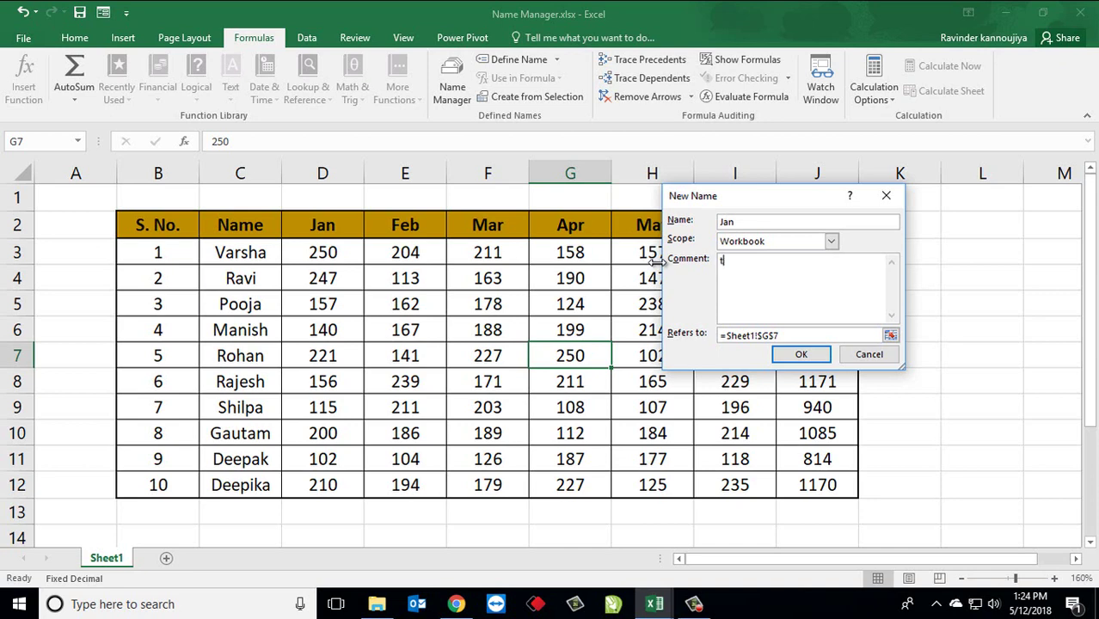
{"action": "key", "text": "BackSpace"}
{"action": "key", "text": "BackSpace"}
{"action": "type", "text": "d"}
{"action": "left_click", "coordinate": [793, 334]}
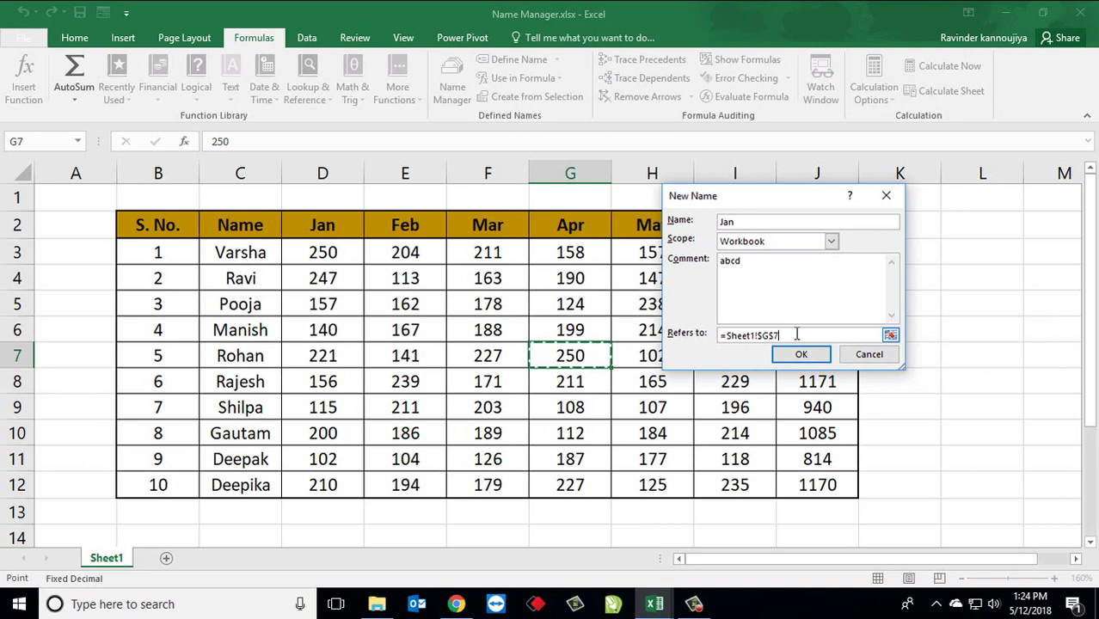
{"action": "key", "text": "BackSpace"}
{"action": "key", "text": "BackSpace"}
{"action": "key", "text": "BackSpace"}
{"action": "key", "text": "BackSpace"}
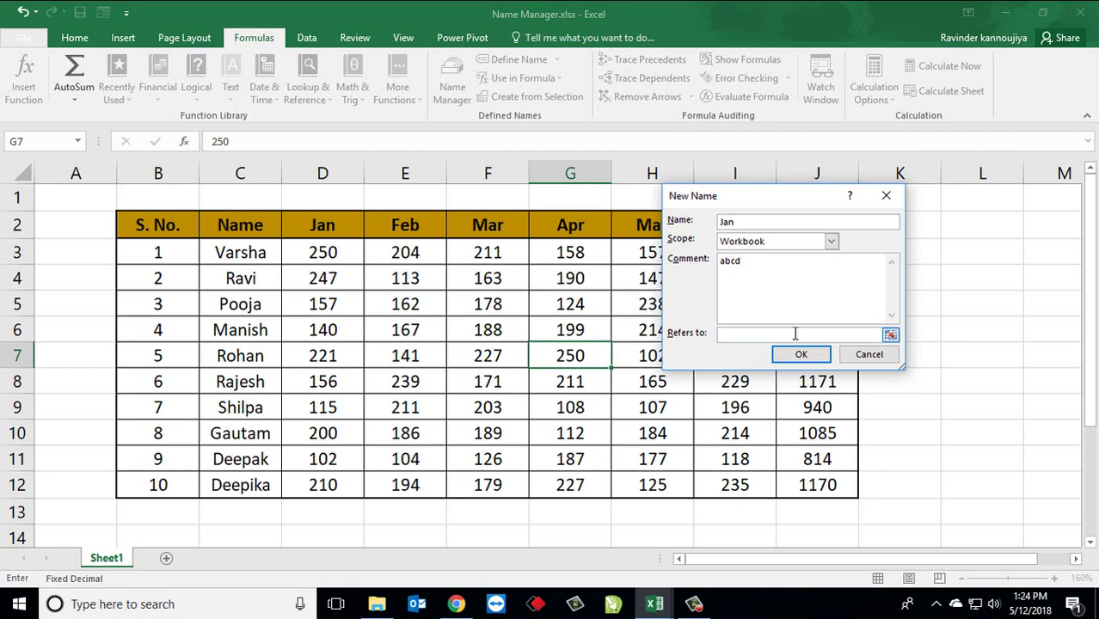
{"action": "mouse_move", "coordinate": [348, 255]}
{"action": "left_mouse_down"}
{"action": "mouse_move", "coordinate": [361, 330]}
{"action": "mouse_move", "coordinate": [353, 483]}
{"action": "left_mouse_up"}
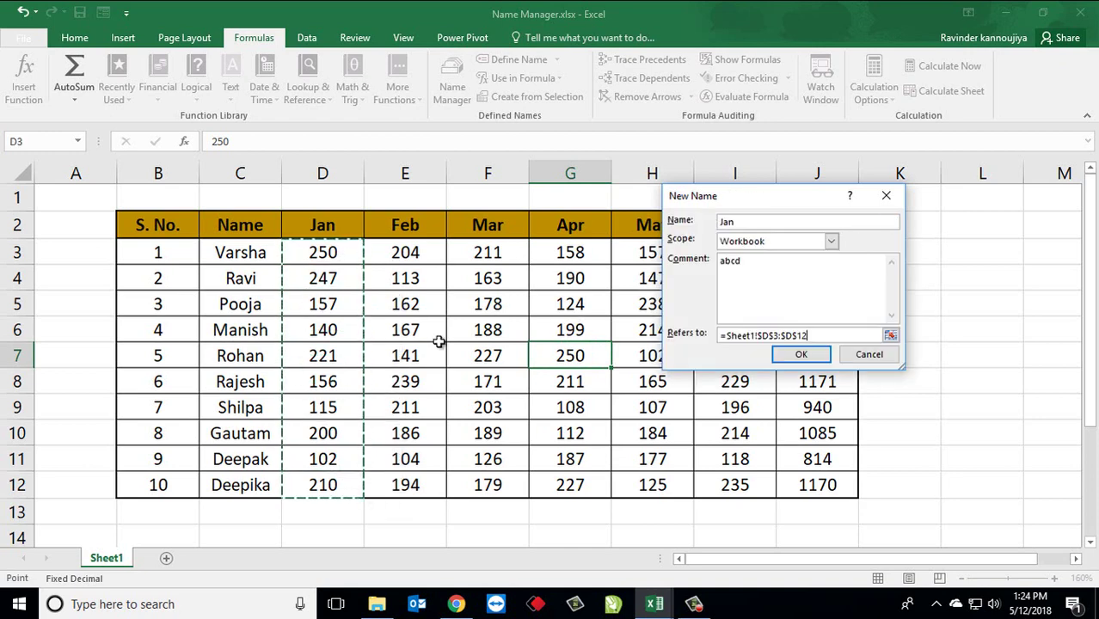
{"action": "left_click", "coordinate": [808, 360]}
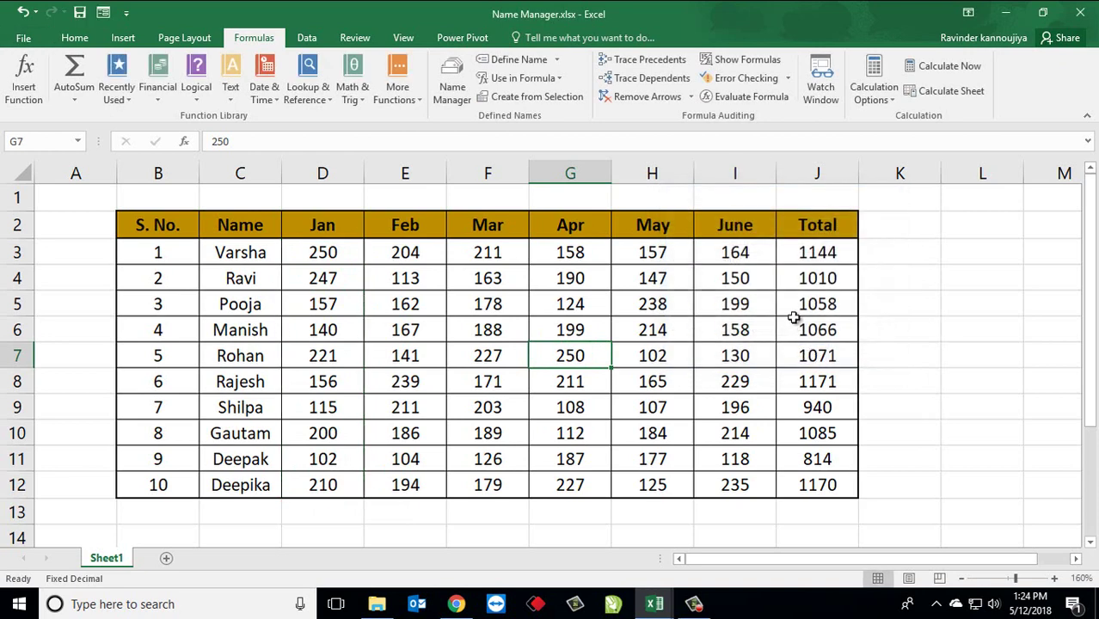
{"action": "left_click", "coordinate": [557, 79]}
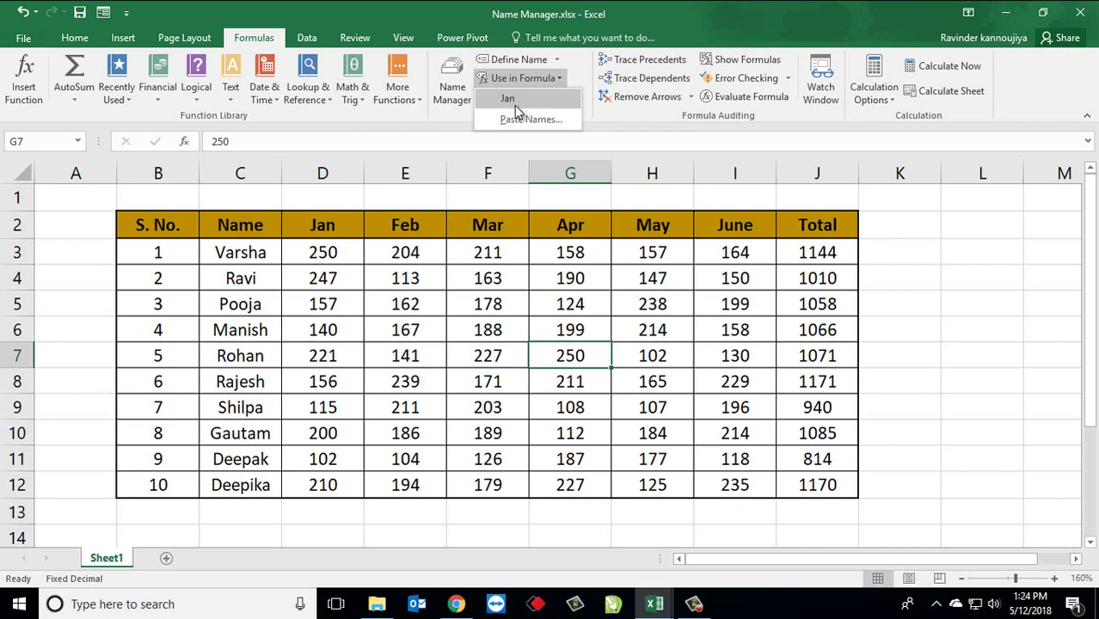
{"action": "left_click", "coordinate": [335, 250]}
{"action": "left_click_drag", "start_coordinate": [336, 249], "coordinate": [320, 484]}
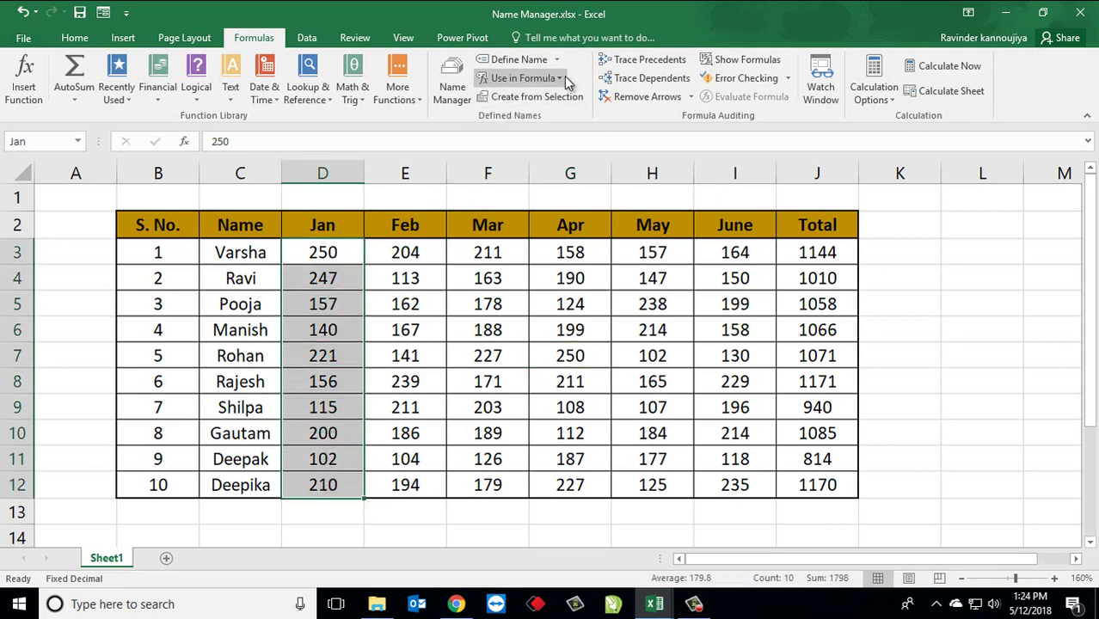
{"action": "left_click", "coordinate": [522, 78]}
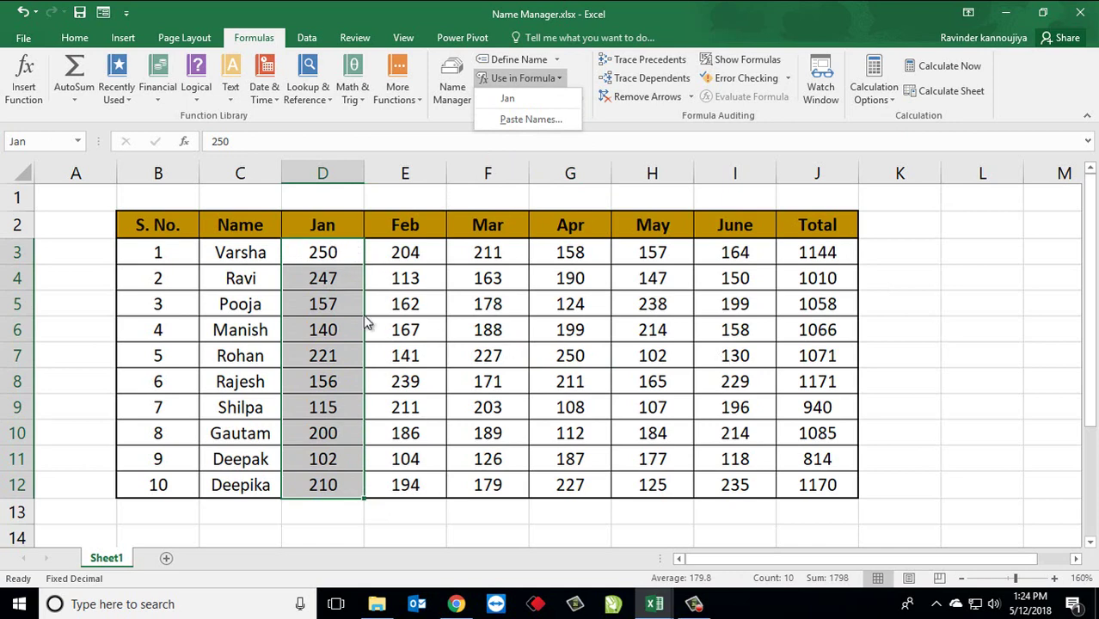
{"action": "left_click", "coordinate": [900, 352]}
{"action": "left_click", "coordinate": [900, 352]}
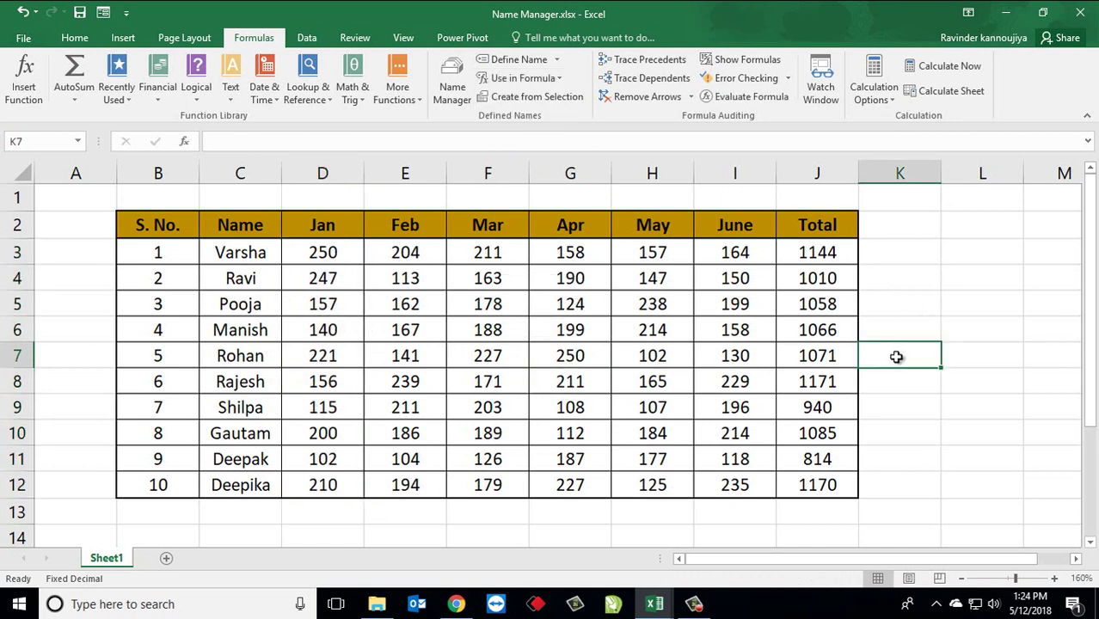
{"action": "left_click", "coordinate": [900, 330]}
Enter =MAX(Jan) in L6, returning 250, and highlight the Jan values.
{"action": "key", "text": "Right"}
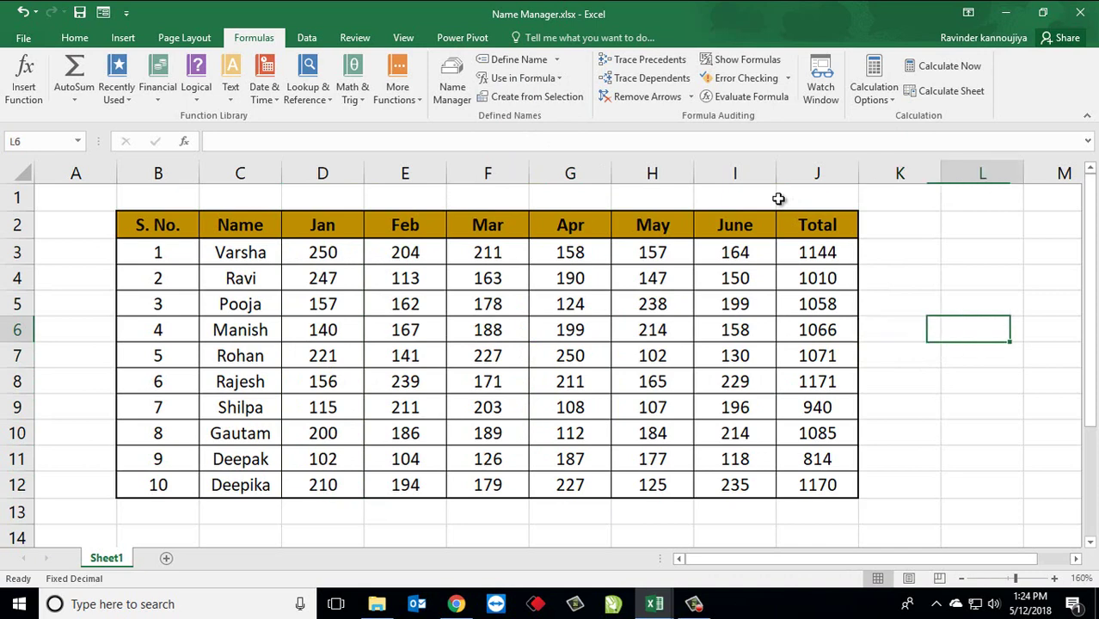
{"action": "type", "text": "=max"}
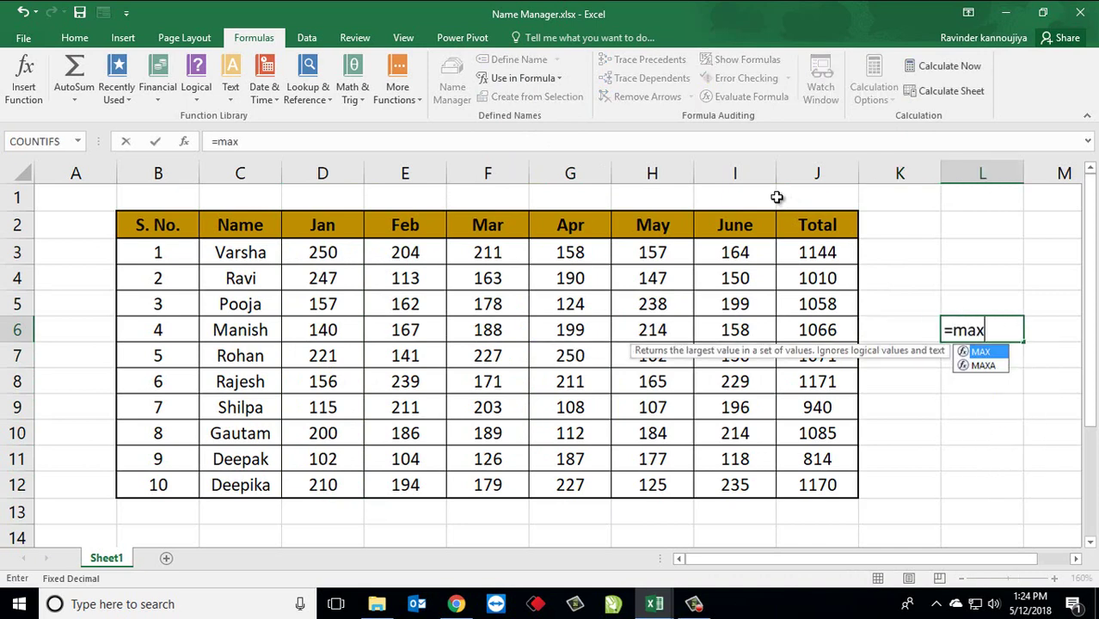
{"action": "key", "text": "Tab"}
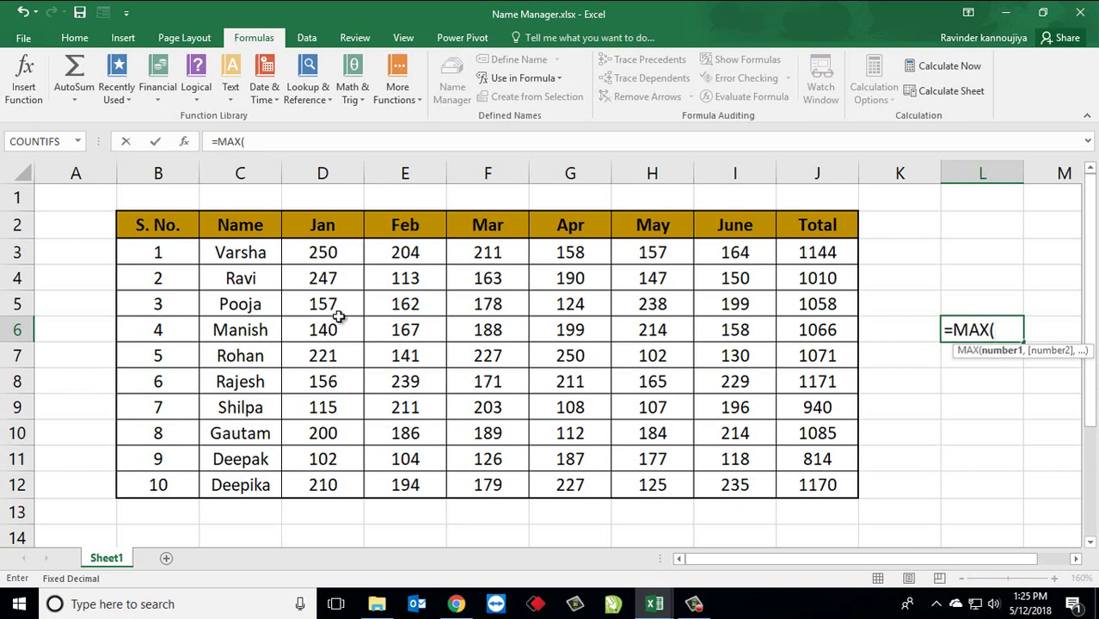
{"action": "type", "text": "Ja"}
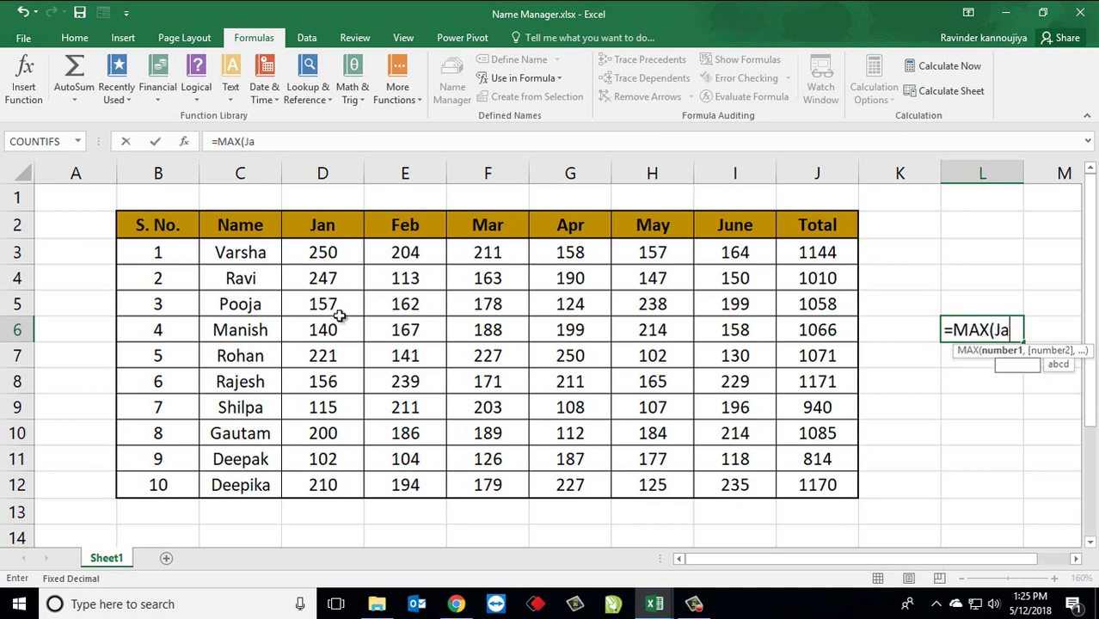
{"action": "type", "text": "n"}
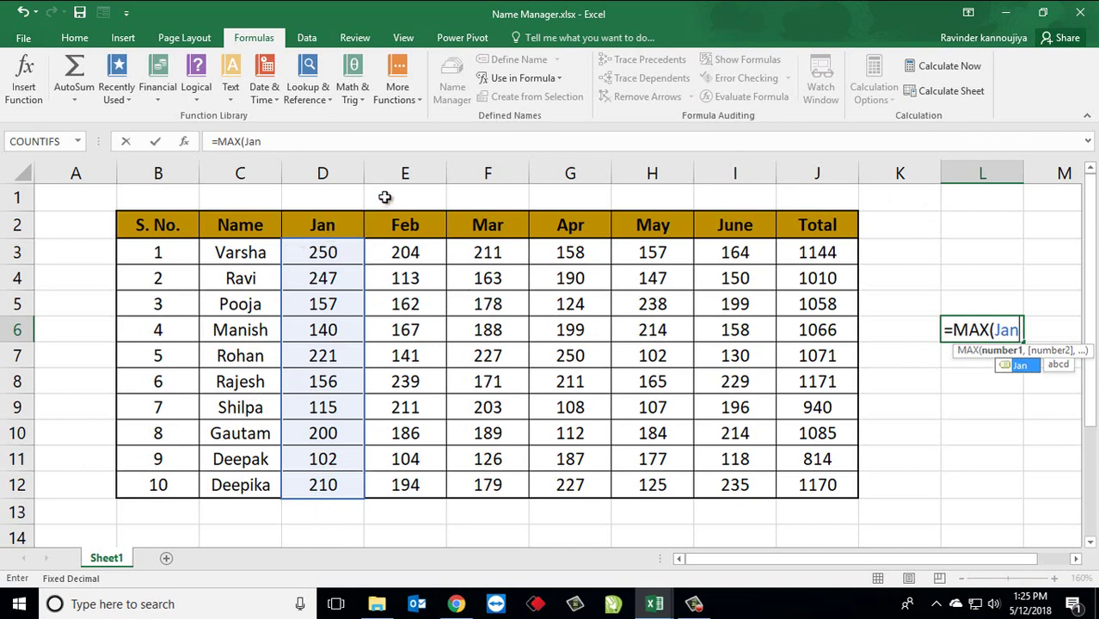
{"action": "key", "text": "Escape"}
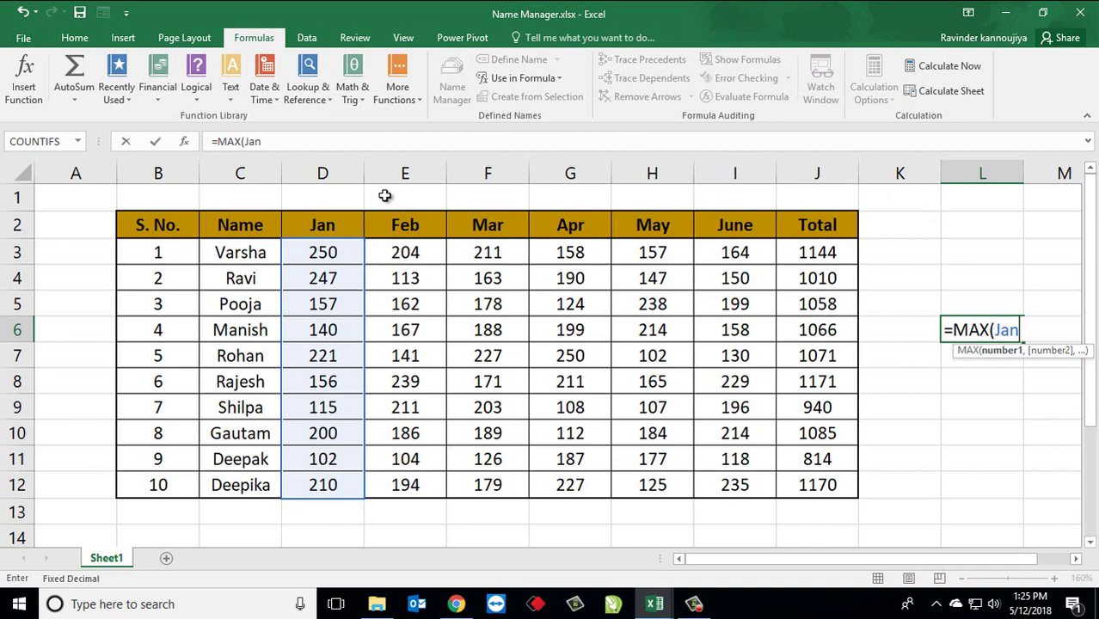
{"action": "type", "text": ")"}
{"action": "key", "text": "Return"}
{"action": "key", "text": "Up"}
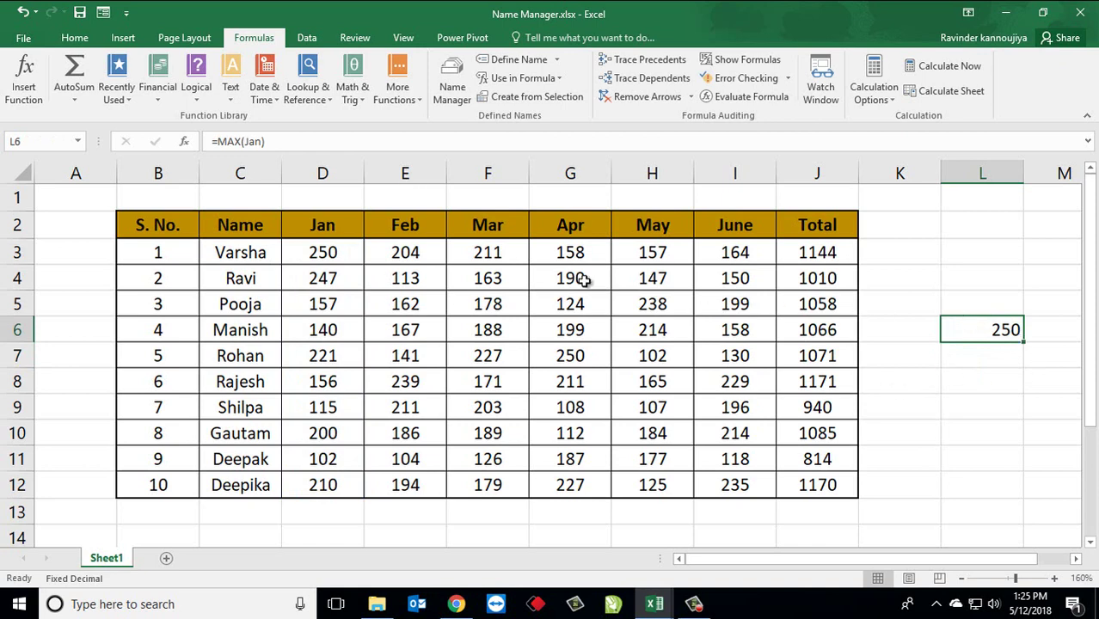
{"action": "left_click_drag", "start_coordinate": [326, 255], "coordinate": [323, 485]}
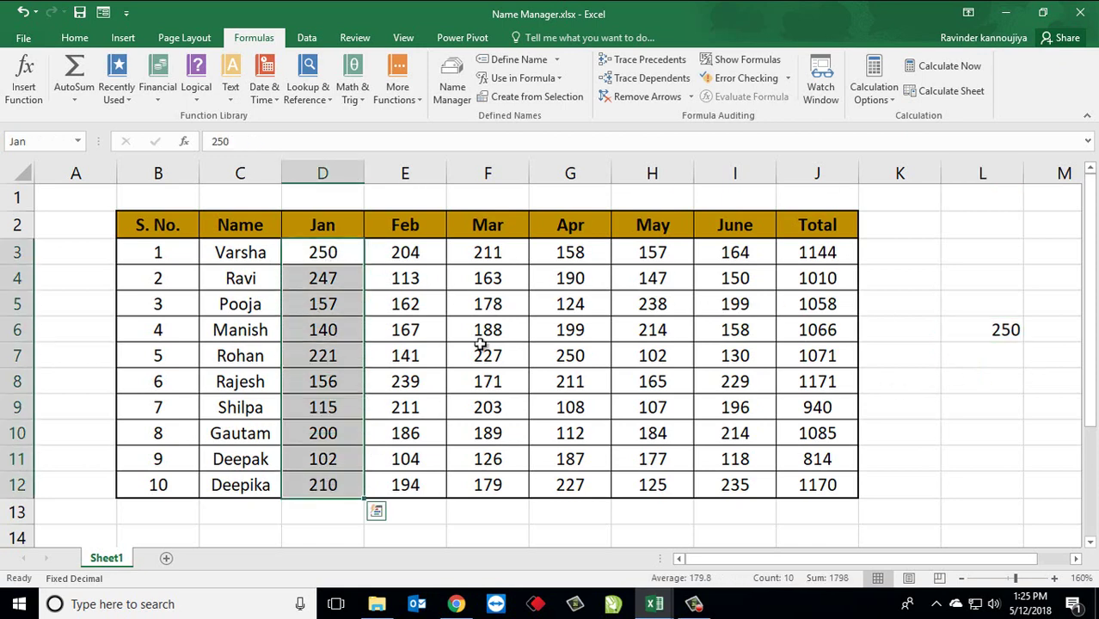
Enter =AVERAGE(Jan) in L8, returning 179.8.
{"action": "left_click", "coordinate": [972, 387]}
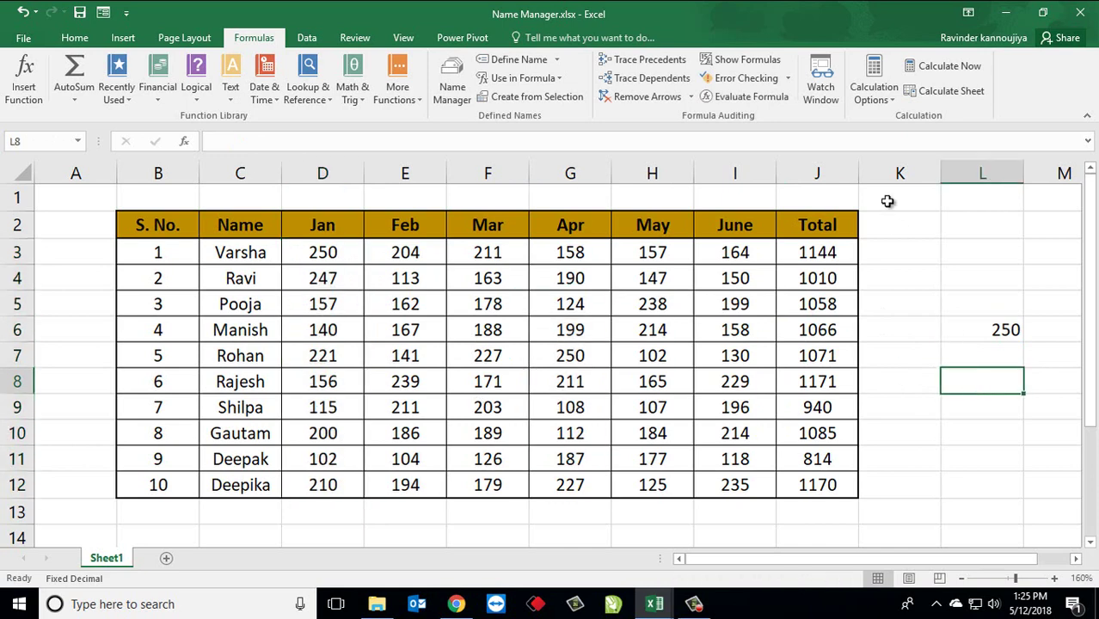
{"action": "type", "text": "av"}
{"action": "key", "text": "BackSpace"}
{"action": "key", "text": "BackSpace"}
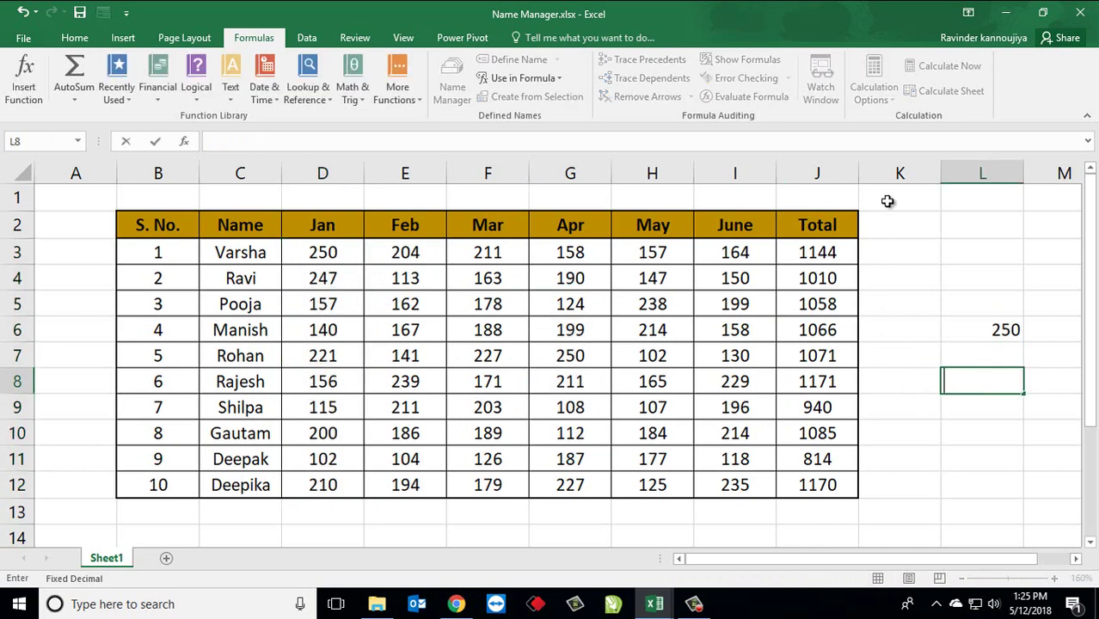
{"action": "type", "text": "=aver"}
{"action": "key", "text": "Tab"}
{"action": "key", "text": "Left"}
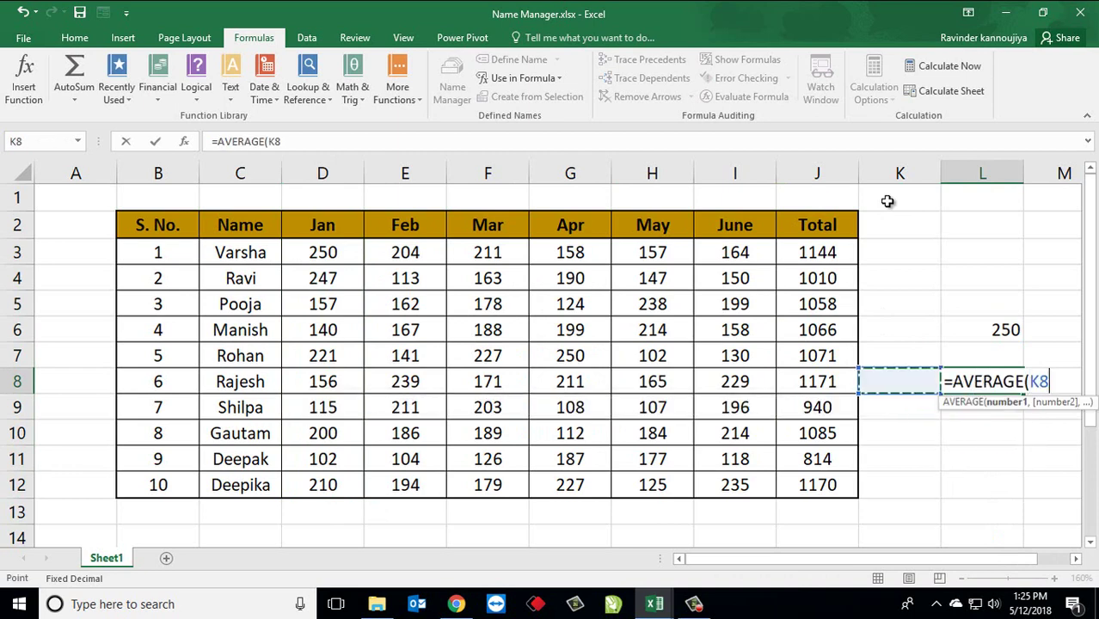
{"action": "key", "text": "Right"}
{"action": "key", "text": "BackSpace"}
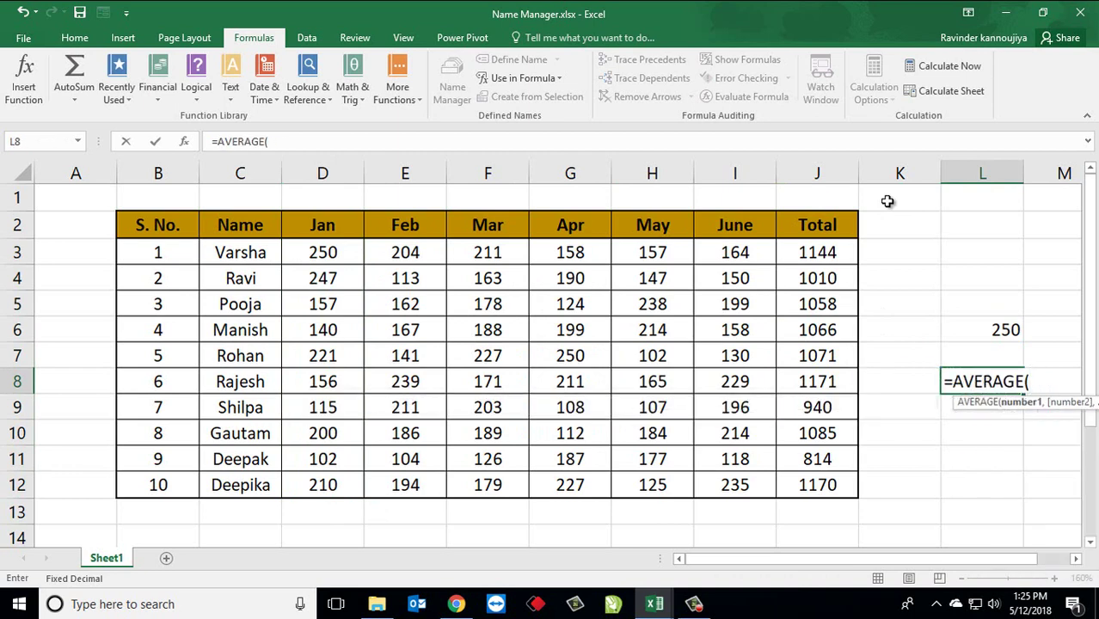
{"action": "type", "text": "Jan"}
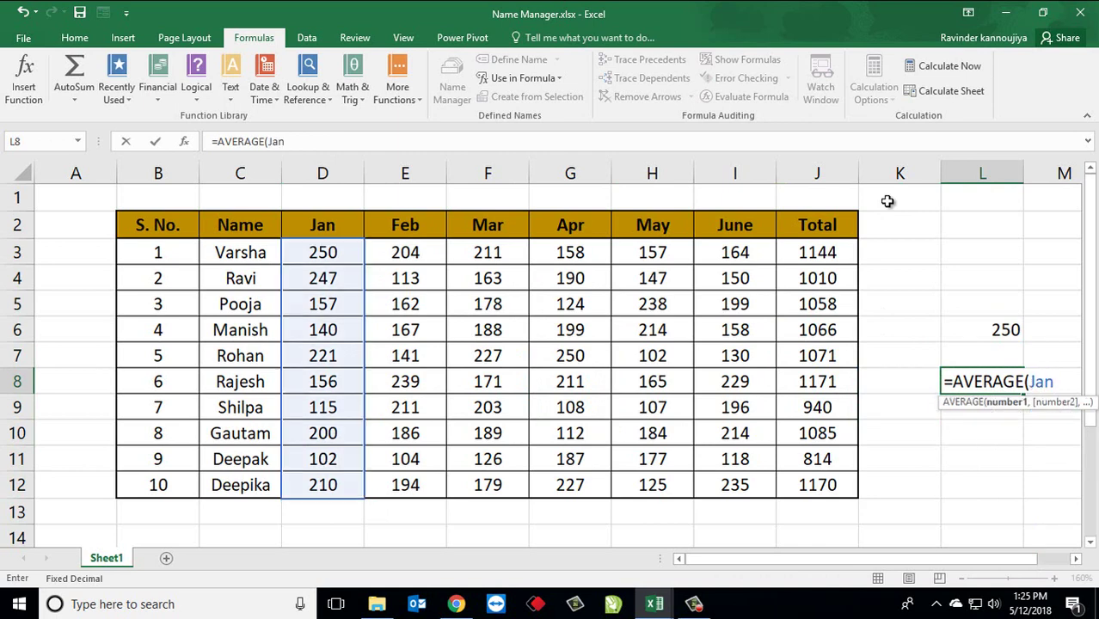
{"action": "type", "text": ")"}
{"action": "key", "text": "Return"}
{"action": "key", "text": "Up"}
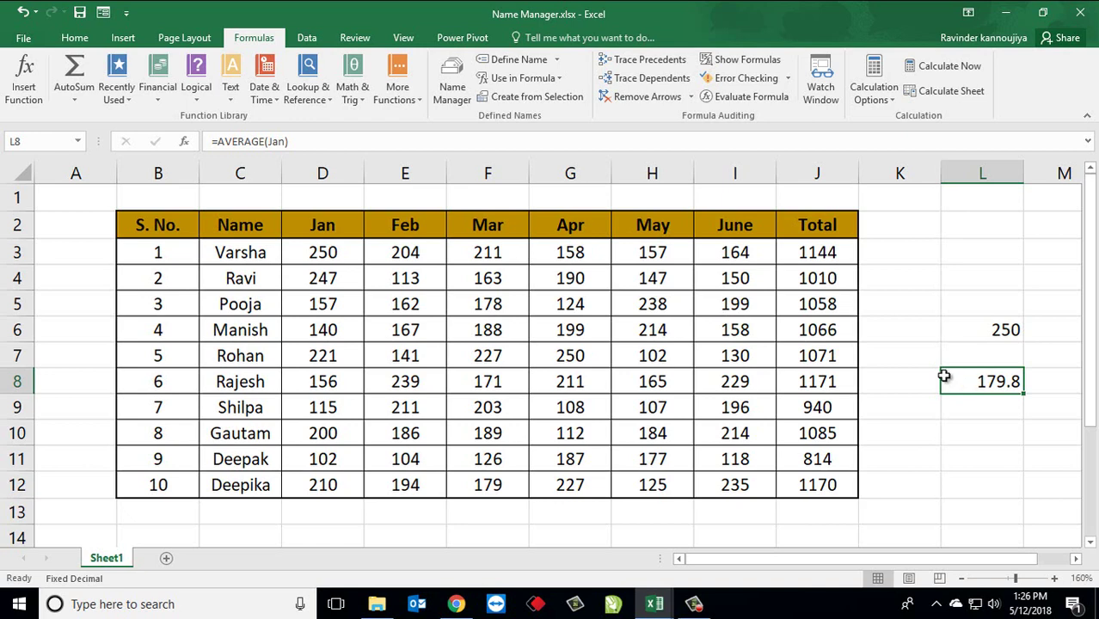
Cancel a new name for L8 and review the names available for formulas.
{"action": "left_click", "coordinate": [557, 59]}
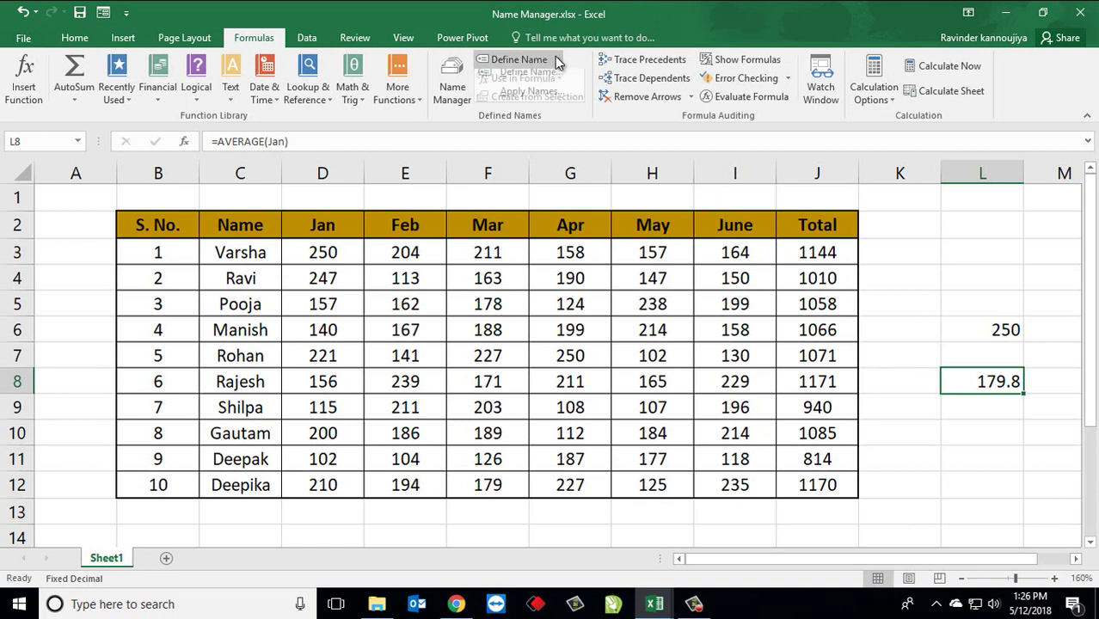
{"action": "left_click", "coordinate": [533, 79]}
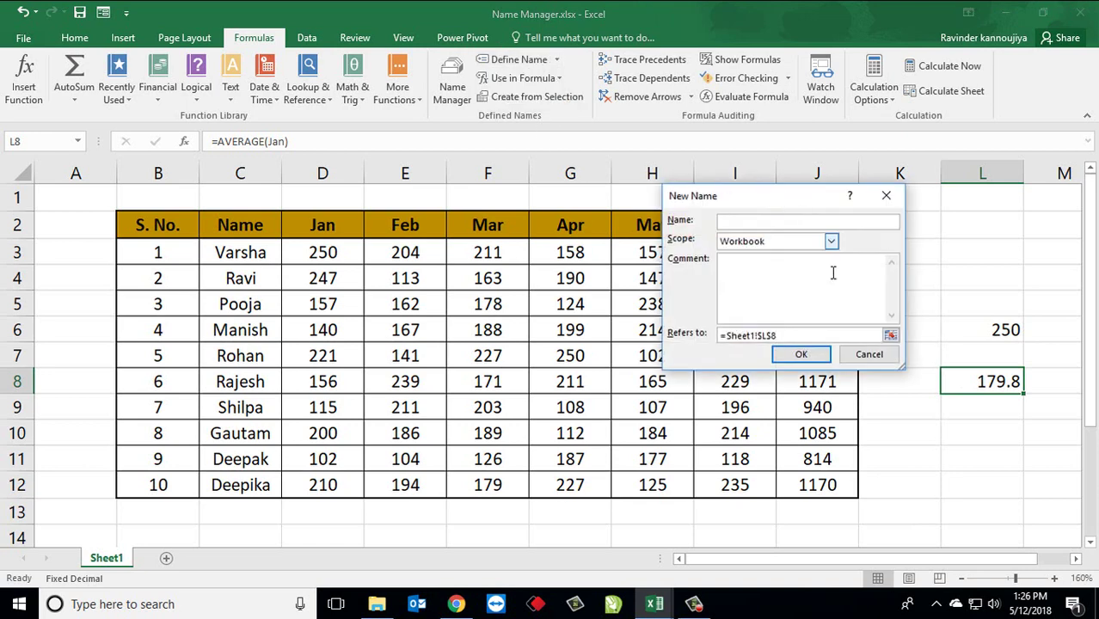
{"action": "left_click", "coordinate": [861, 356]}
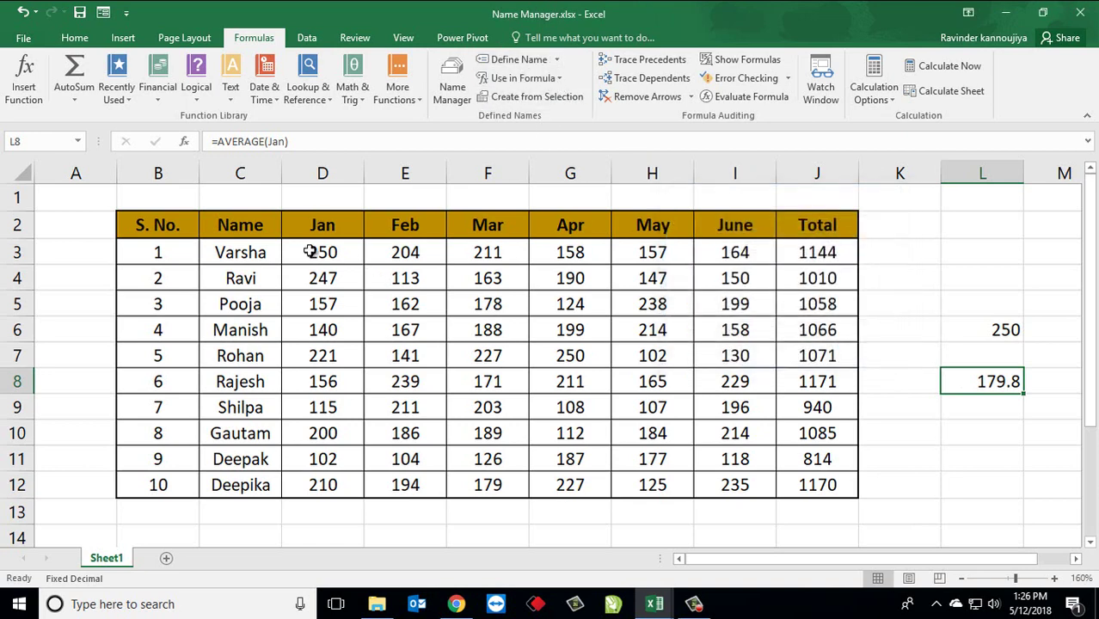
{"action": "left_click", "coordinate": [560, 81]}
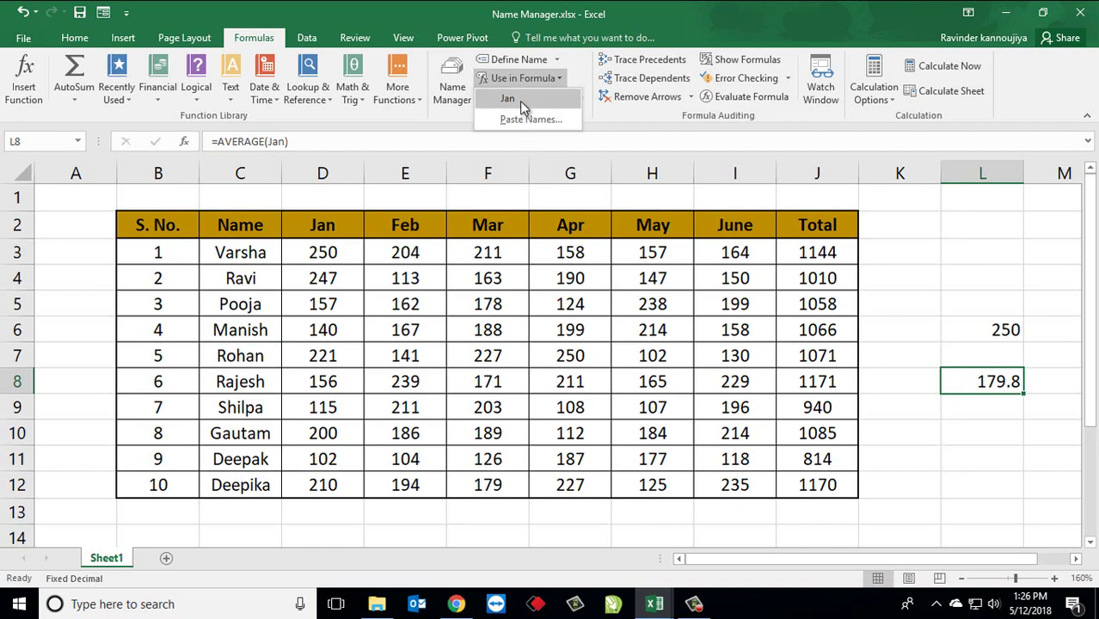
{"action": "left_click", "coordinate": [575, 191]}
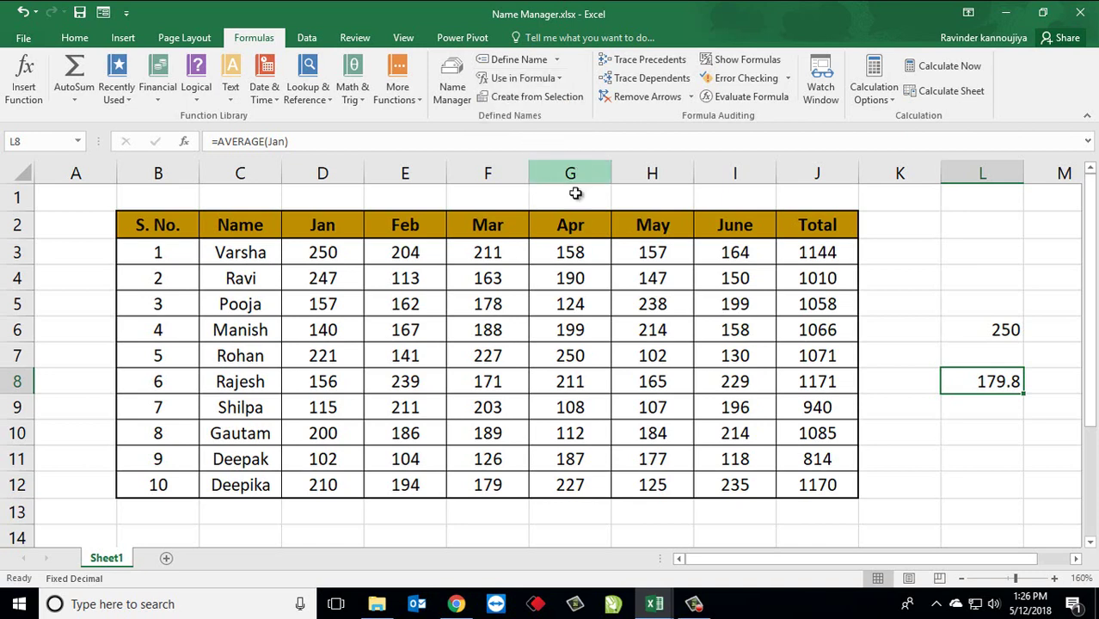
Dismiss the New Name dialog again and select the Feb column E2:E12.
{"action": "left_click", "coordinate": [516, 59]}
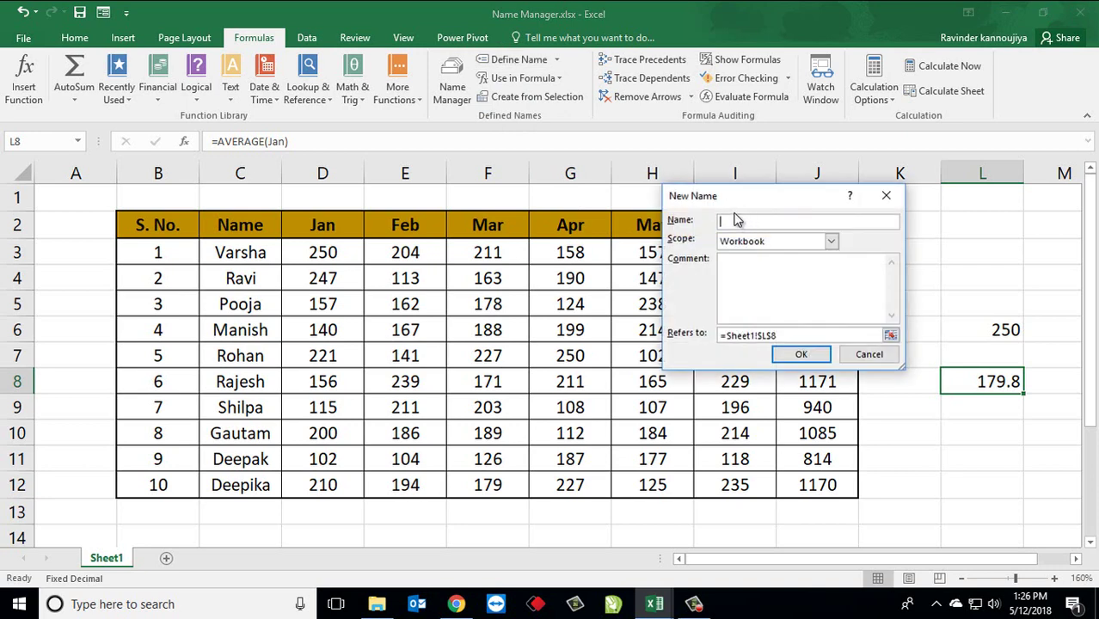
{"action": "key", "text": "Return"}
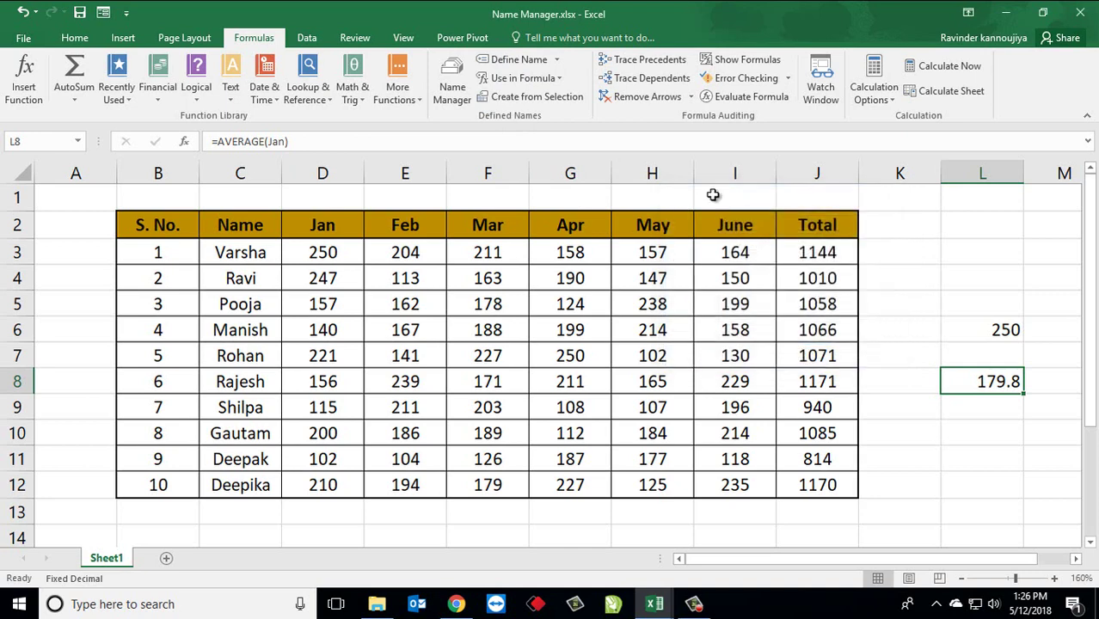
{"action": "left_click_drag", "start_coordinate": [412, 223], "coordinate": [412, 484]}
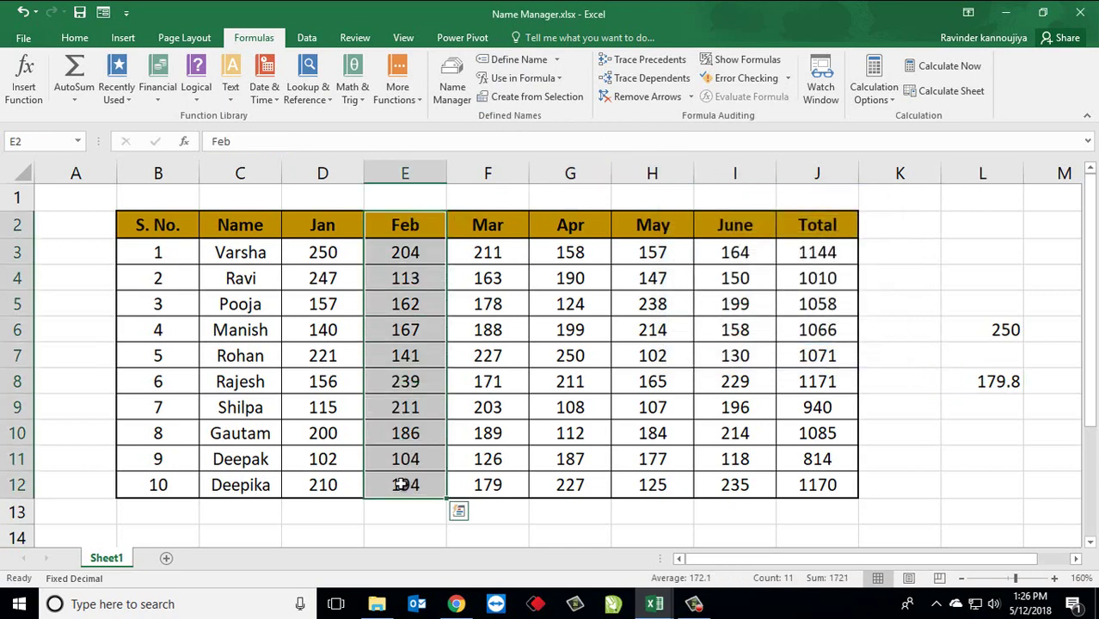
Create the name Feb referring to =Sheet1!$E$2:$E$12.
{"action": "left_click", "coordinate": [515, 59]}
{"action": "left_click", "coordinate": [763, 216]}
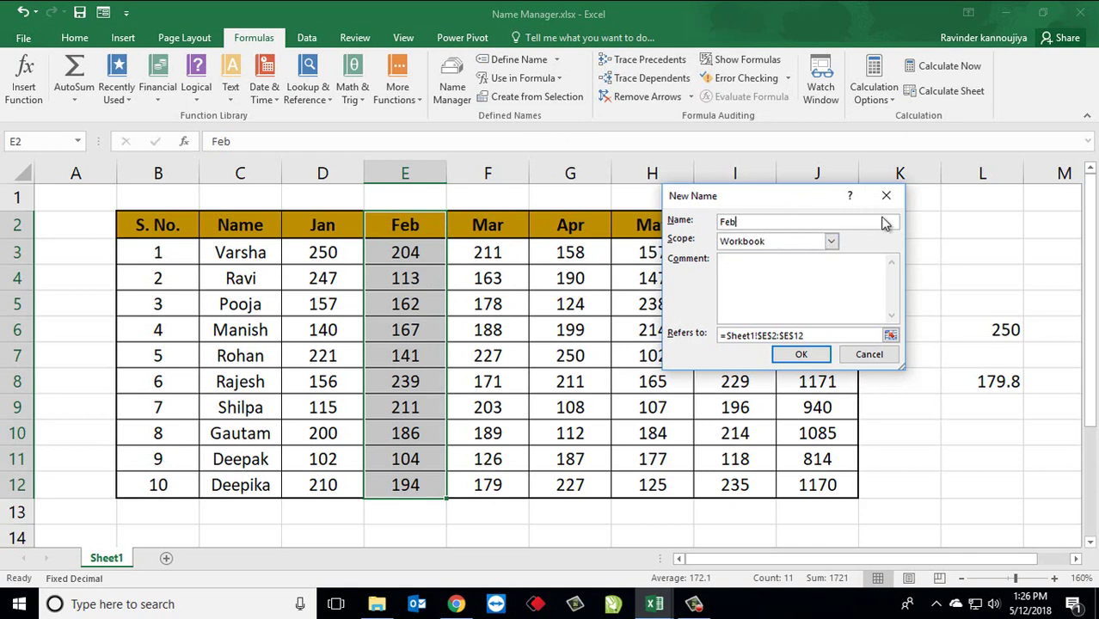
{"action": "left_click", "coordinate": [825, 337]}
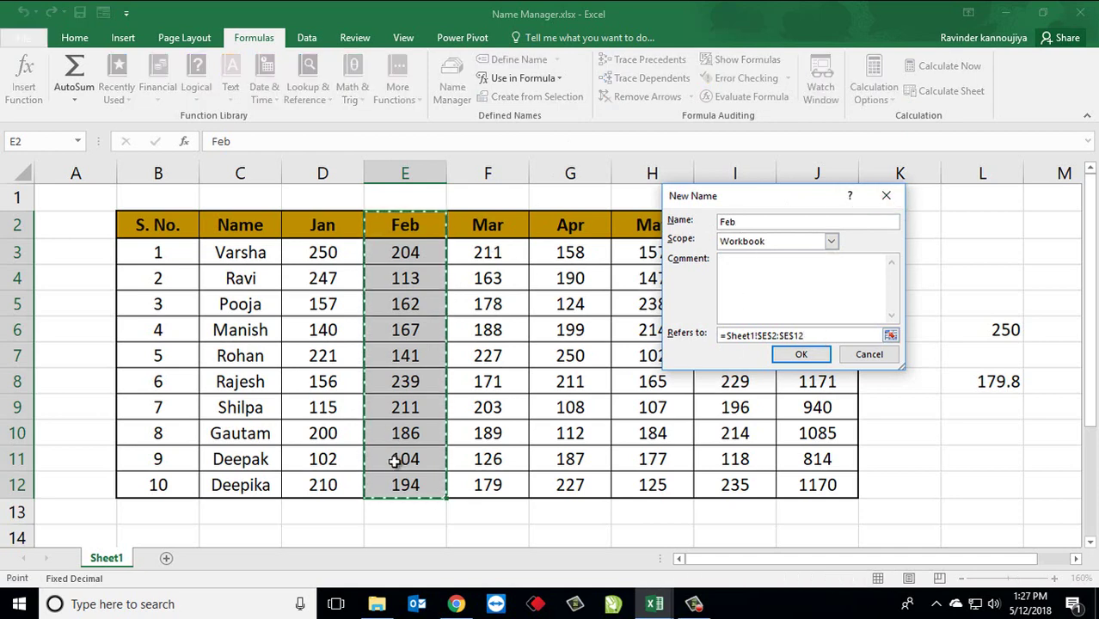
{"action": "left_click", "coordinate": [800, 354]}
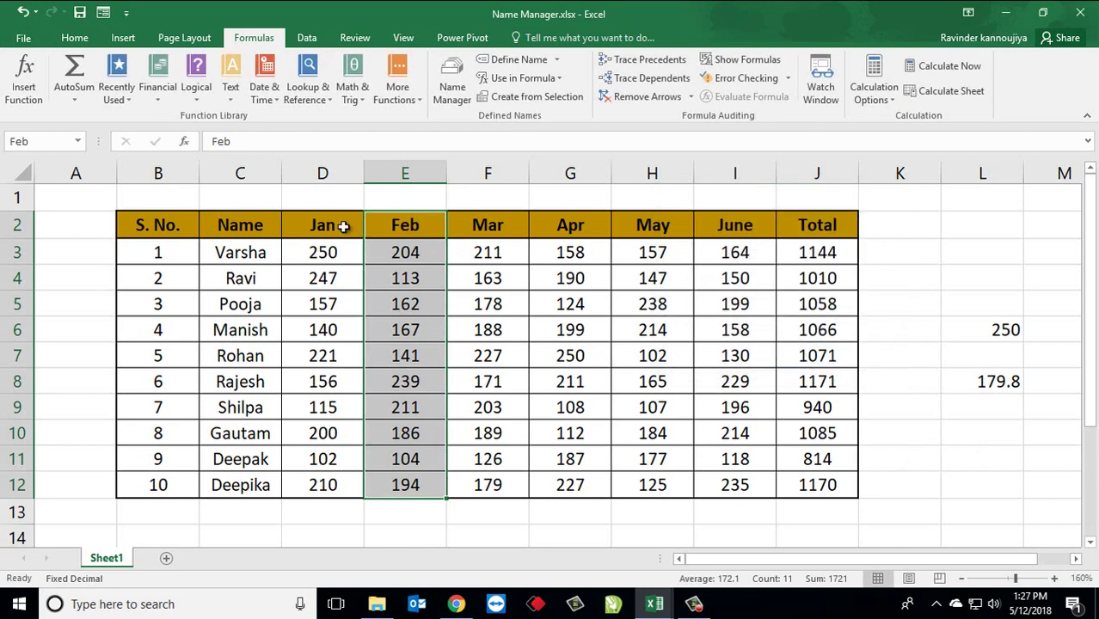
Enter =COUNT(Feb) in L10, returning 10.
{"action": "left_click", "coordinate": [963, 426]}
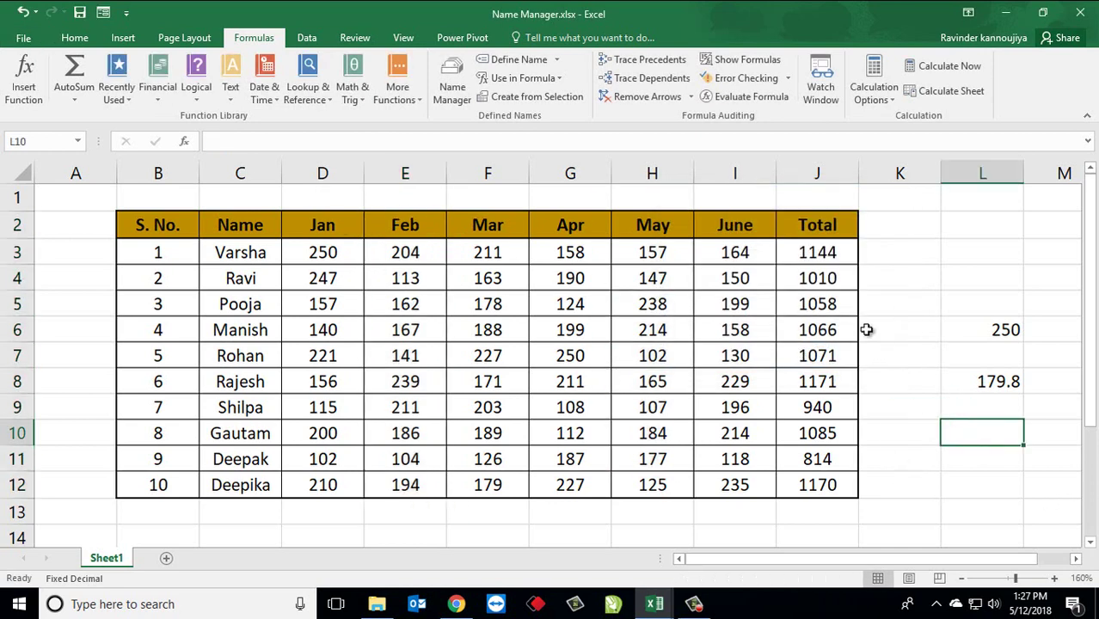
{"action": "type", "text": "=cou"}
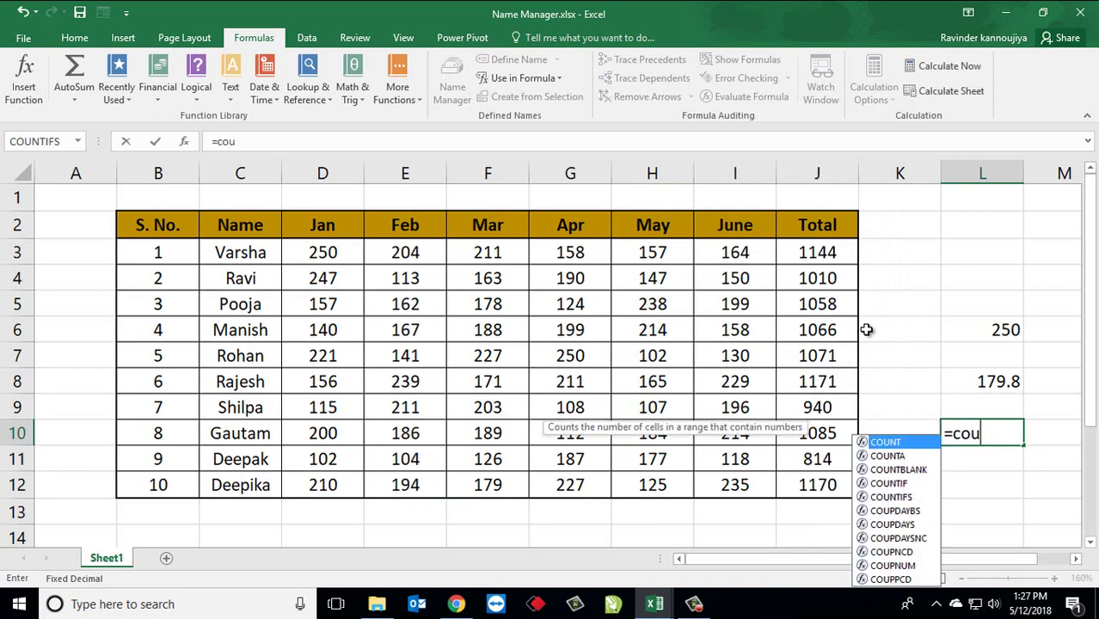
{"action": "key", "text": "Tab"}
{"action": "key", "text": "Left"}
{"action": "key", "text": "Right"}
{"action": "key", "text": "BackSpace"}
{"action": "key", "text": "BackSpace"}
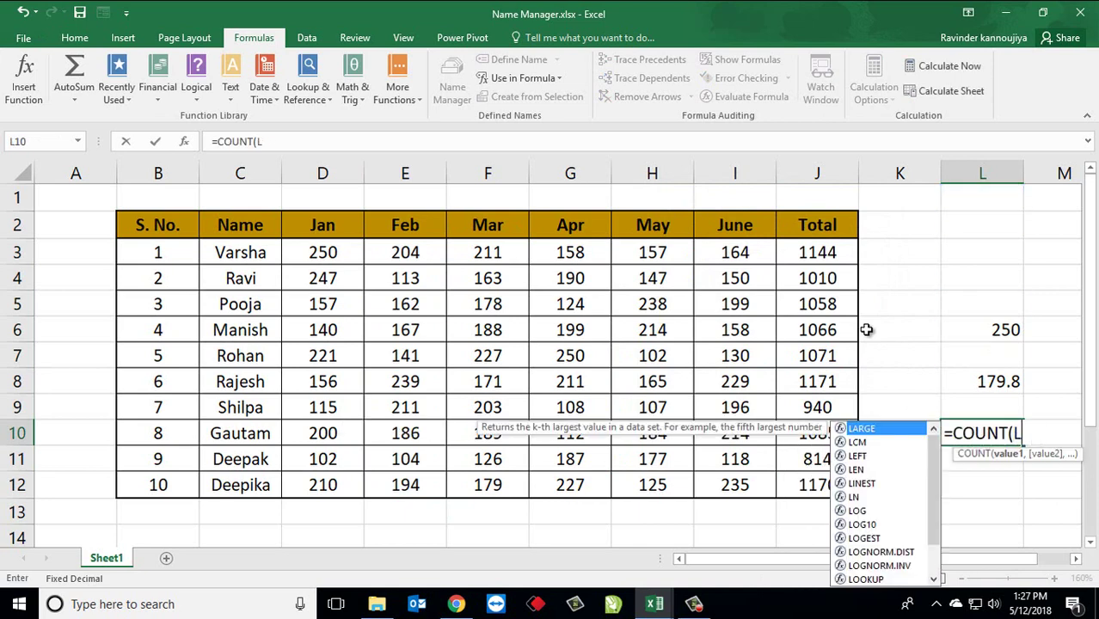
{"action": "key", "text": "BackSpace"}
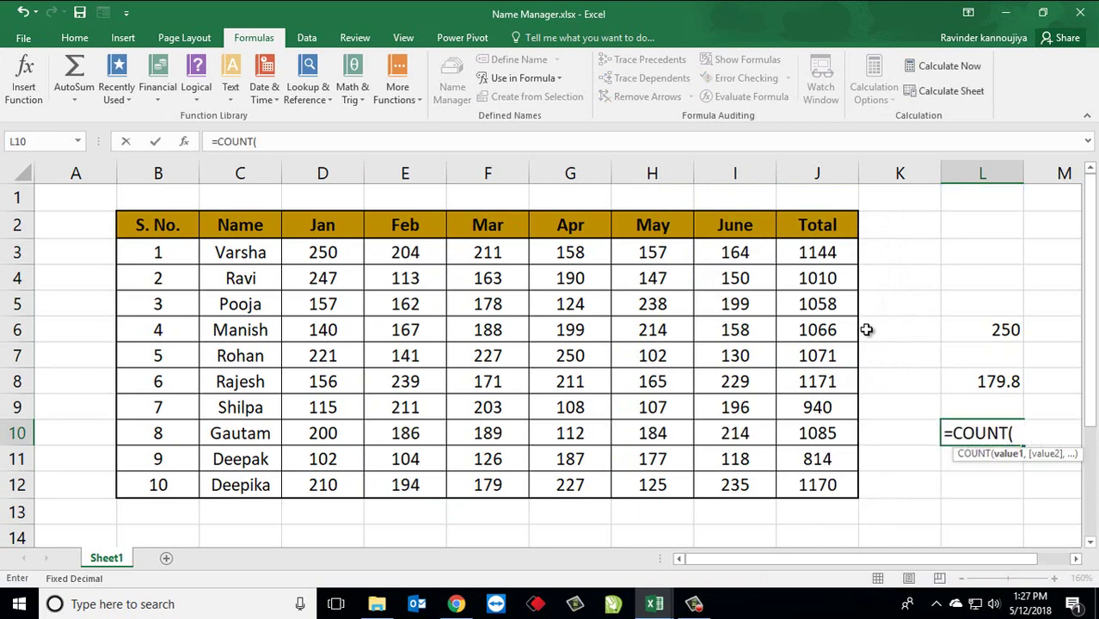
{"action": "type", "text": "feb)"}
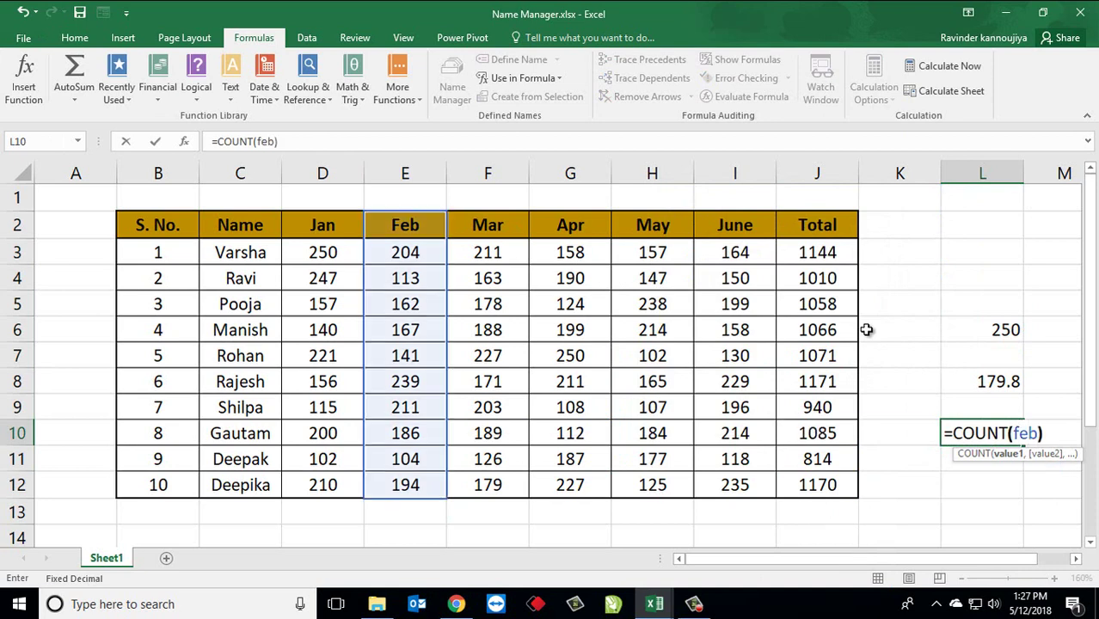
{"action": "key", "text": "Return"}
{"action": "key", "text": "Up"}
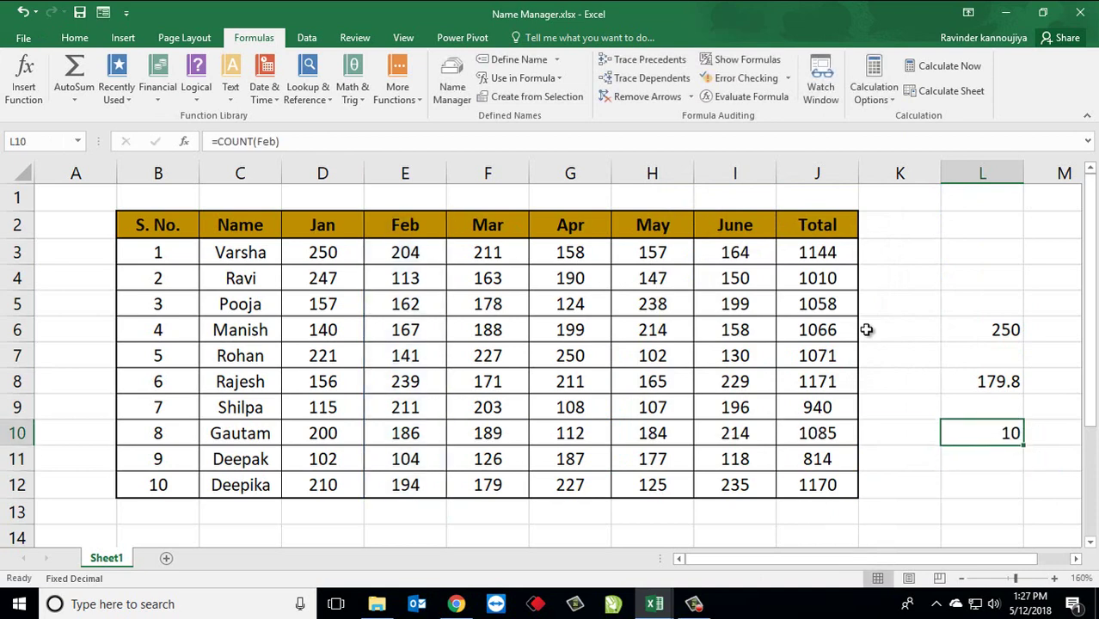
Select the Feb values without the header to verify the range, then return to L10.
{"action": "key", "text": "Left"}
{"action": "key", "text": "Left"}
{"action": "key", "text": "Left"}
{"action": "key", "text": "Left"}
{"action": "key", "text": "Left"}
{"action": "key", "text": "Left"}
{"action": "key", "text": "Down"}
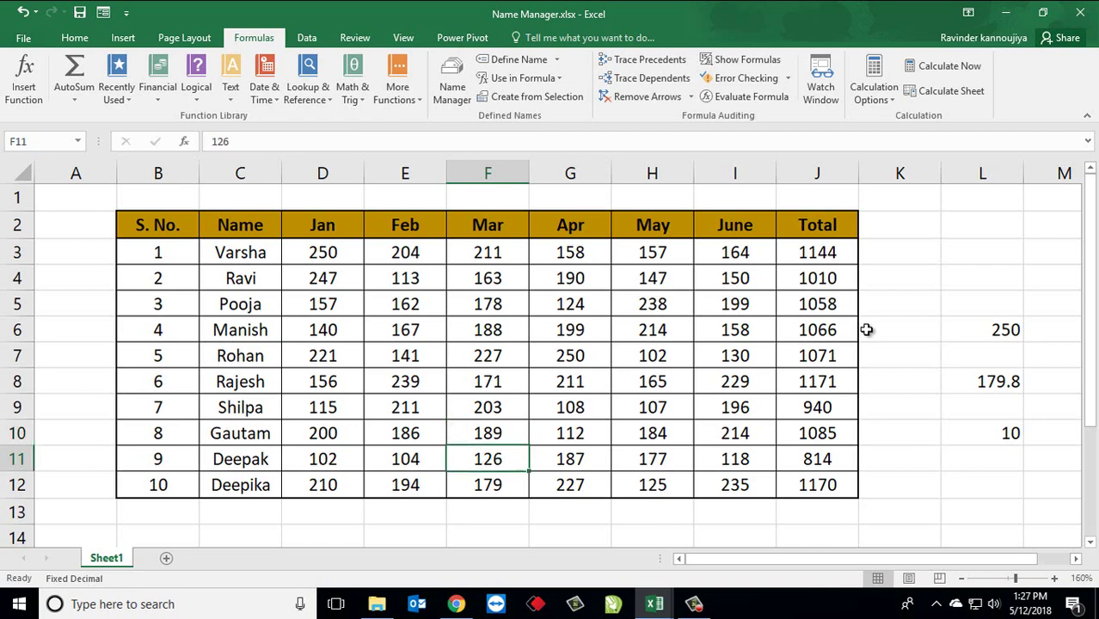
{"action": "key", "text": "Left"}
{"action": "key", "text": "Left"}
{"action": "key", "text": "Down"}
{"action": "key", "text": "Right"}
{"action": "key", "text": "ctrl+shift+Up"}
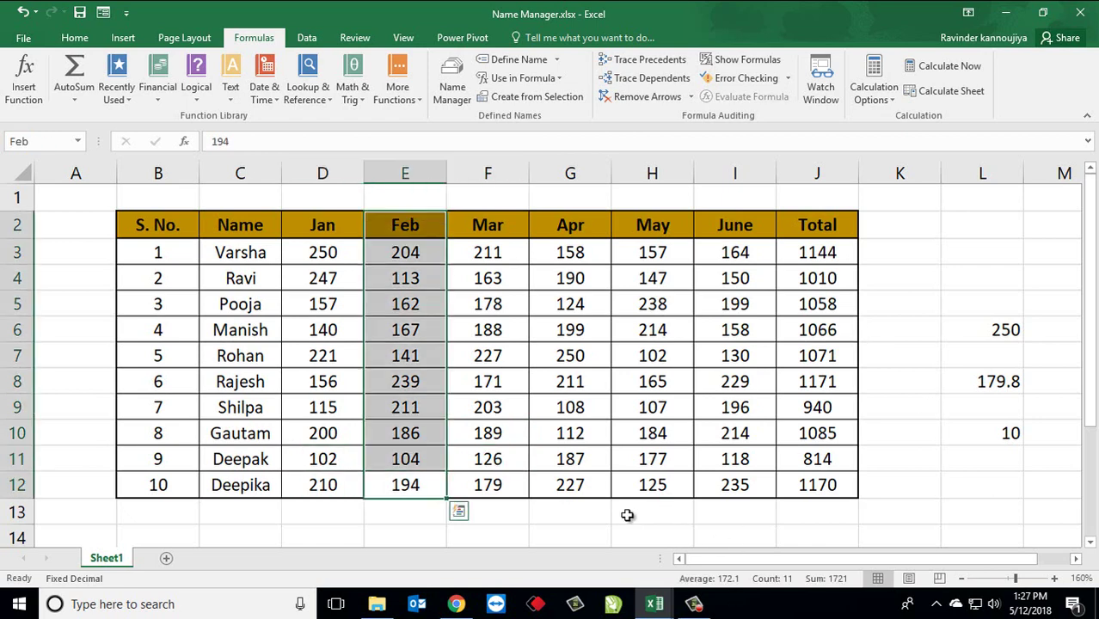
{"action": "key", "text": "shift+Down"}
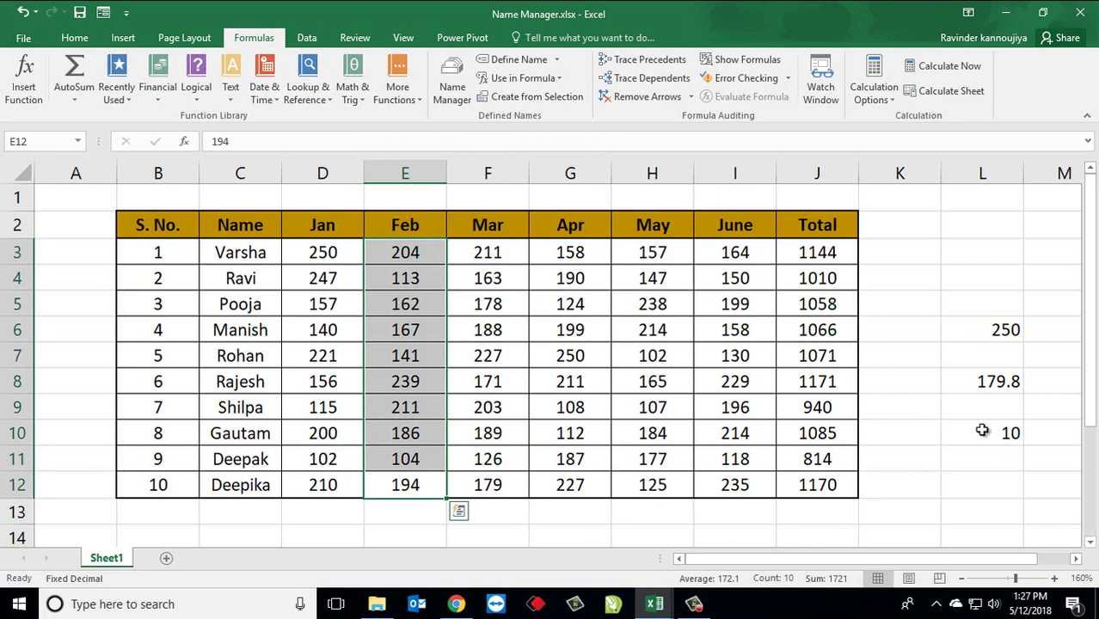
{"action": "left_click", "coordinate": [1005, 434]}
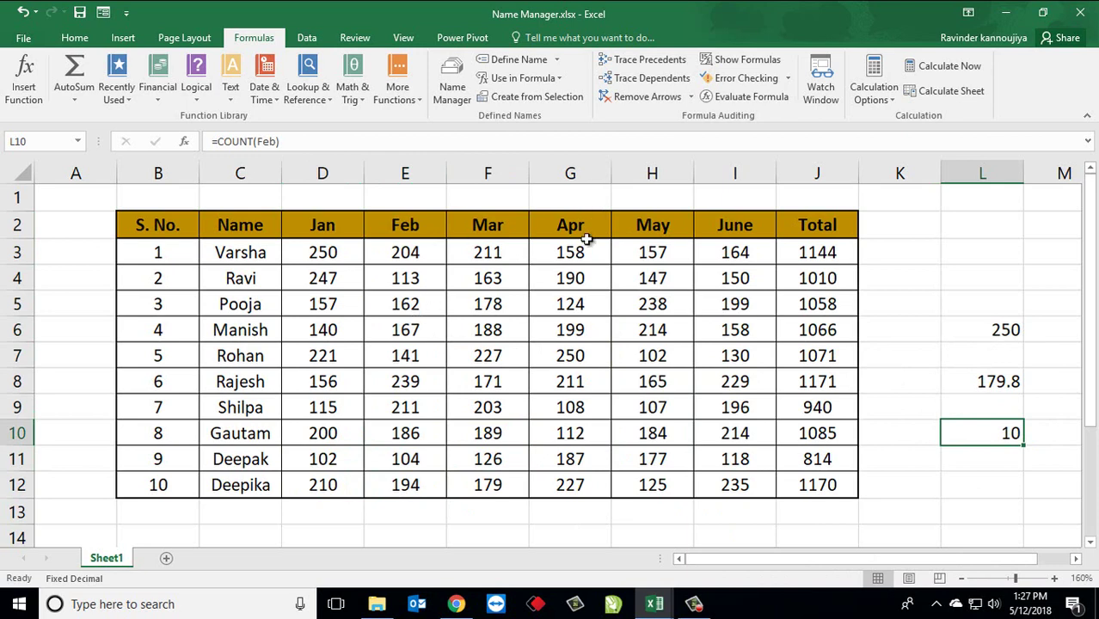
{"action": "left_click", "coordinate": [452, 95]}
Enter serial numbers 11, 12 and 13 in B13:B15.
{"action": "scroll", "coordinate": [293, 339], "scroll_direction": "down", "scroll_amount": 2}
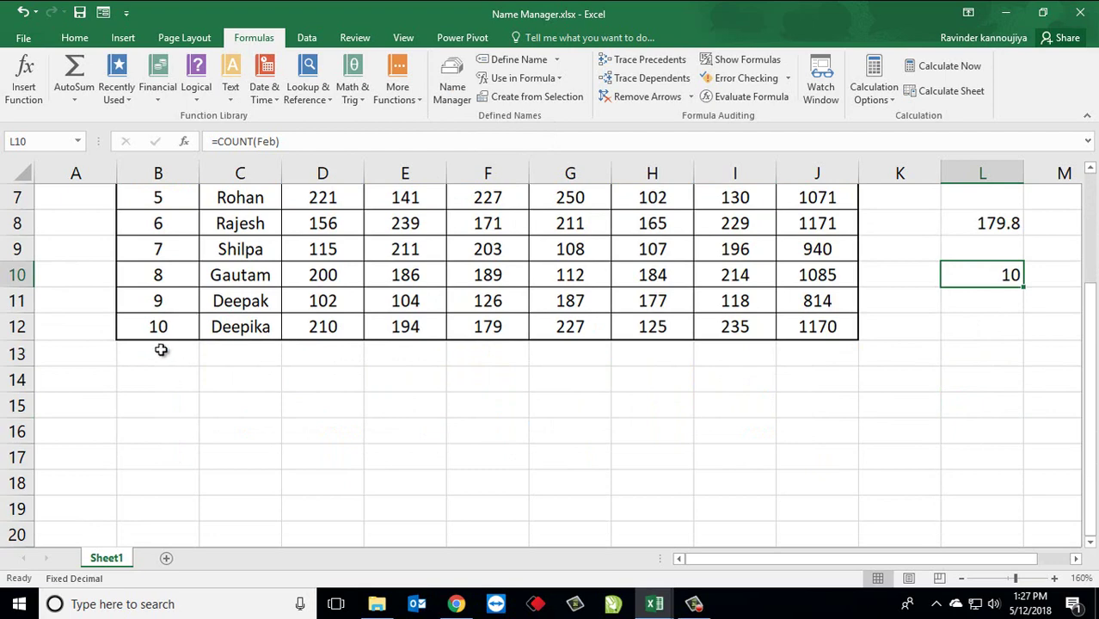
{"action": "left_click", "coordinate": [161, 350]}
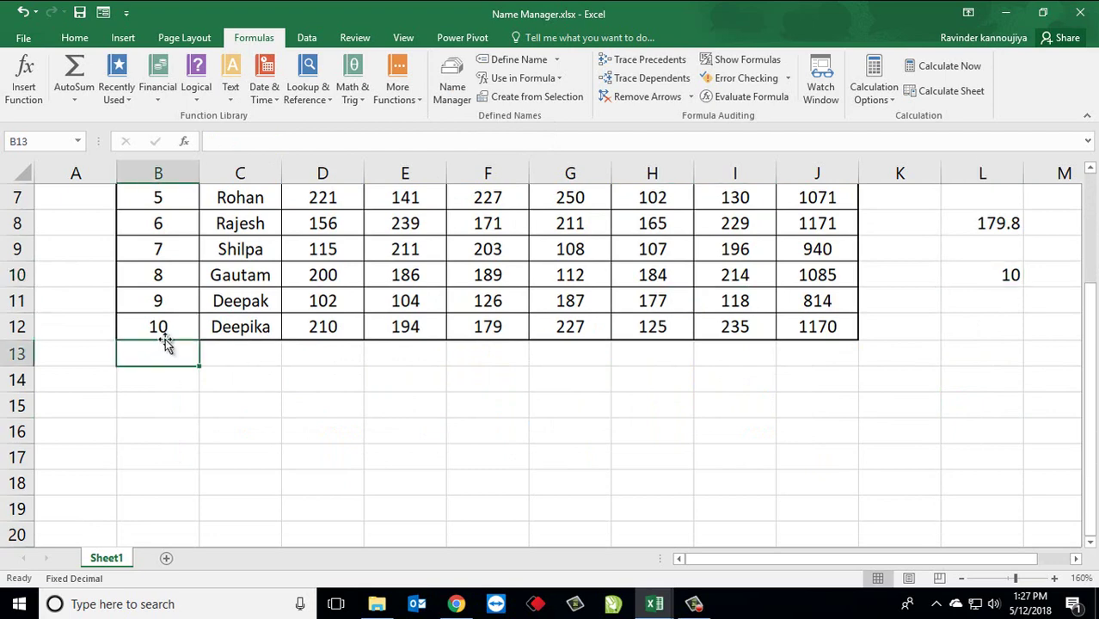
{"action": "type", "text": "11"}
{"action": "key", "text": "Return"}
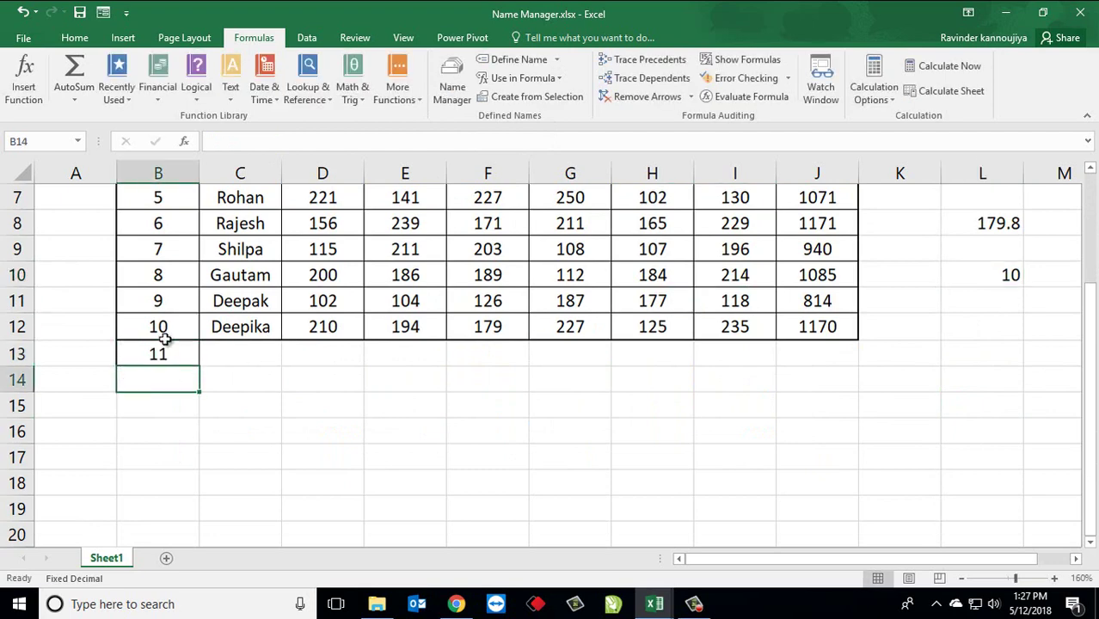
{"action": "type", "text": "12"}
{"action": "key", "text": "Return"}
{"action": "type", "text": "13"}
{"action": "key", "text": "Return"}
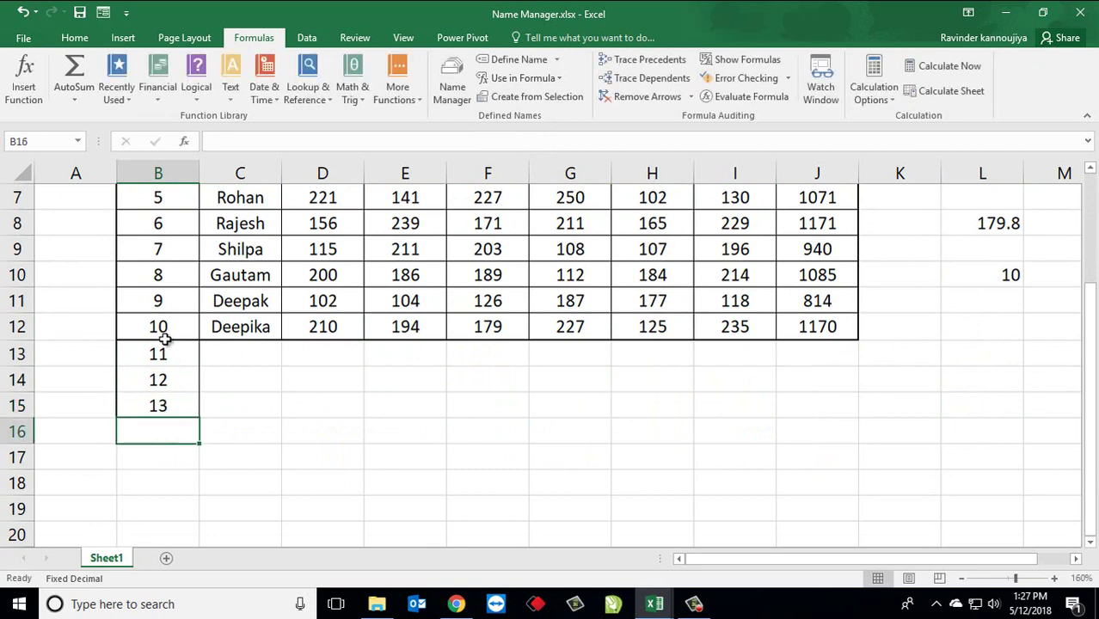
Enter the names test1, test2 and test3 in C13:C15.
{"action": "key", "text": "Up"}
{"action": "key", "text": "Up"}
{"action": "key", "text": "Up"}
{"action": "key", "text": "Right"}
{"action": "type", "text": "t"}
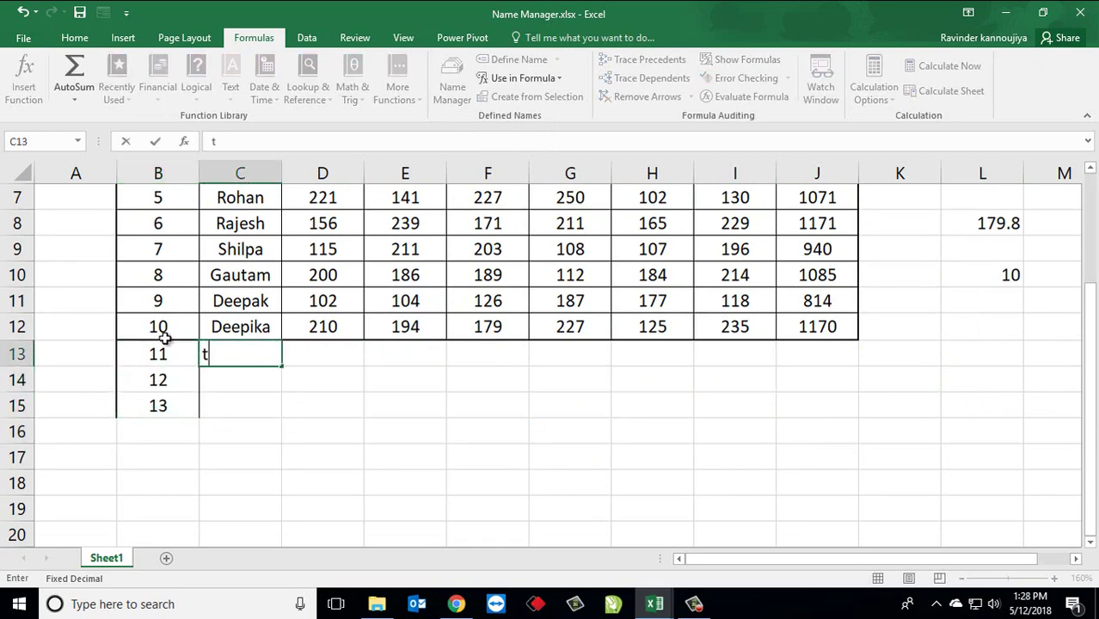
{"action": "type", "text": "est1"}
{"action": "key", "text": "Return"}
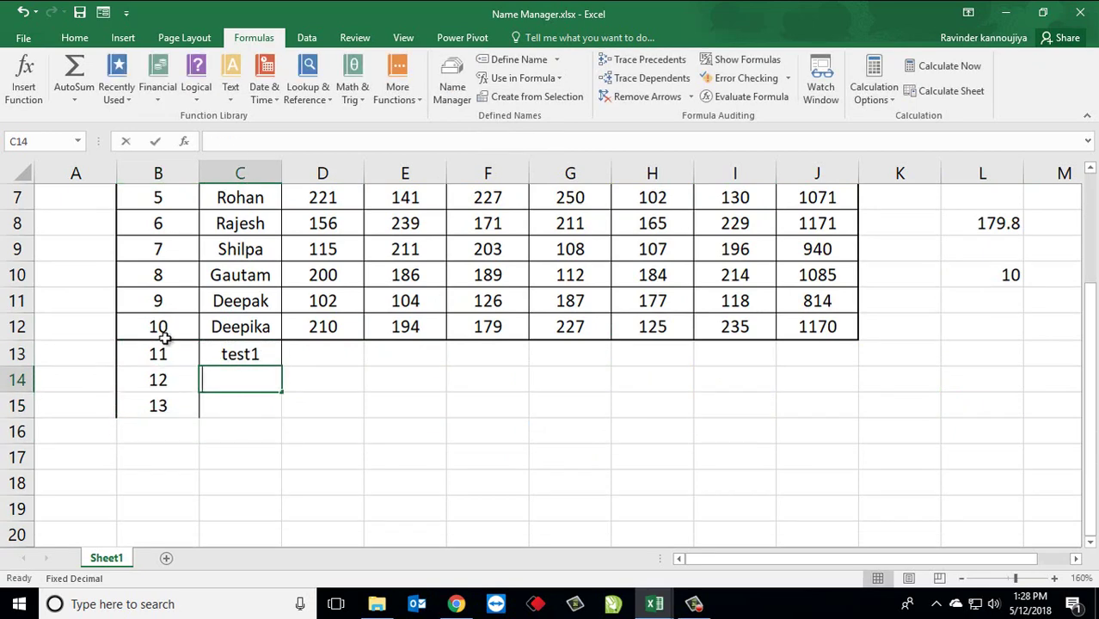
{"action": "type", "text": "twe"}
{"action": "key", "text": "BackSpace"}
{"action": "key", "text": "BackSpace"}
{"action": "type", "text": "e"}
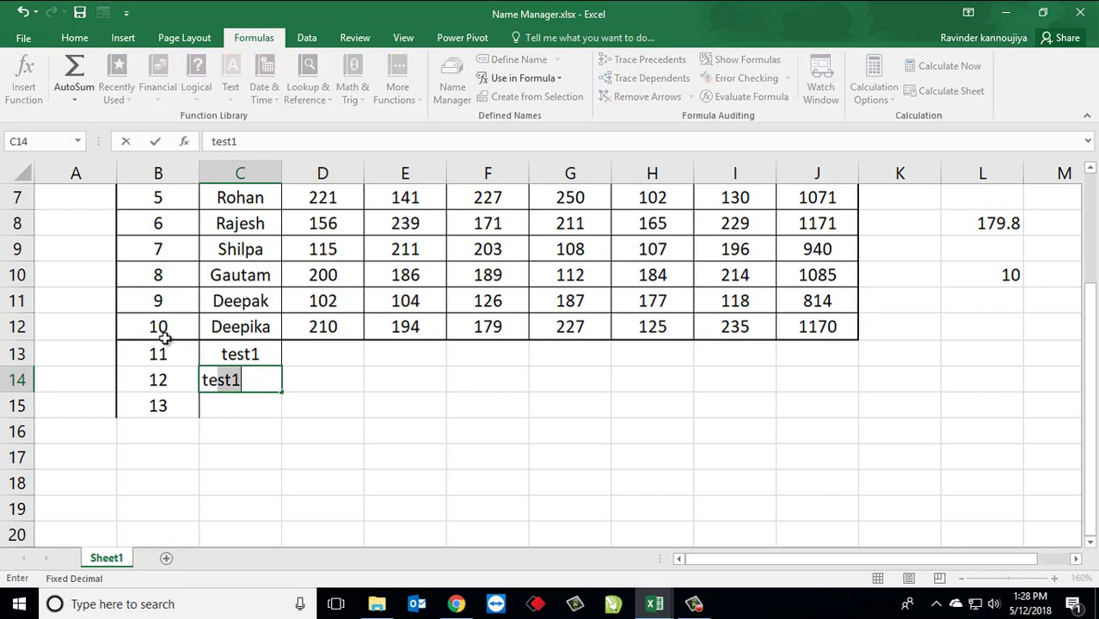
{"action": "type", "text": "st2"}
{"action": "key", "text": "Return"}
{"action": "type", "text": "t"}
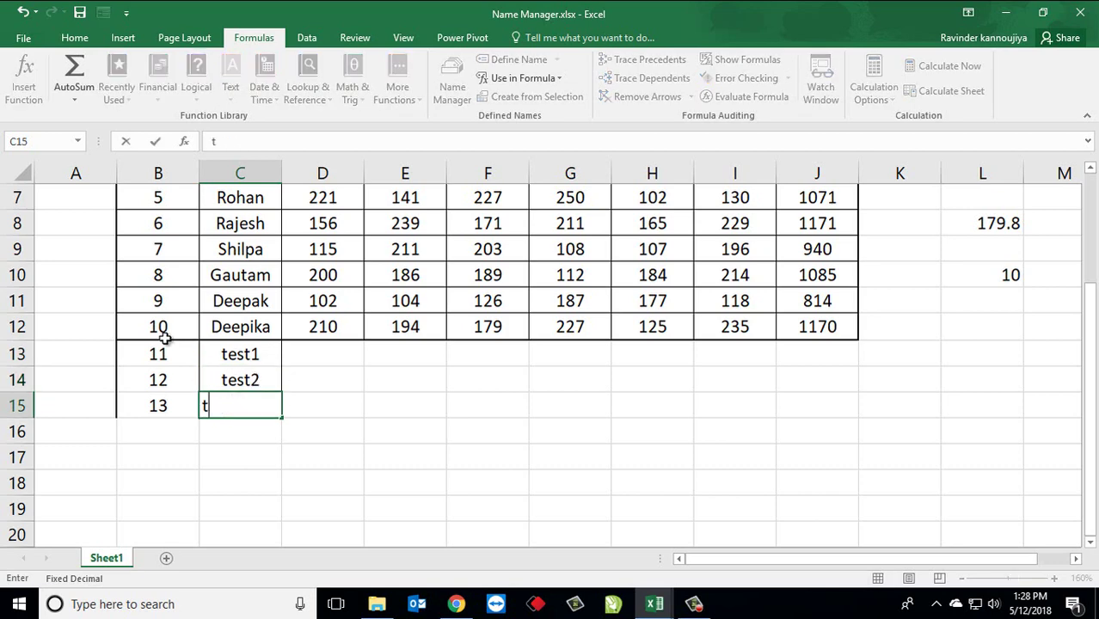
{"action": "type", "text": "es"}
{"action": "key", "text": "Return"}
Select D13:I15 and begin a =RANDBETWEEN( formula.
{"action": "key", "text": "Up"}
{"action": "key", "text": "Up"}
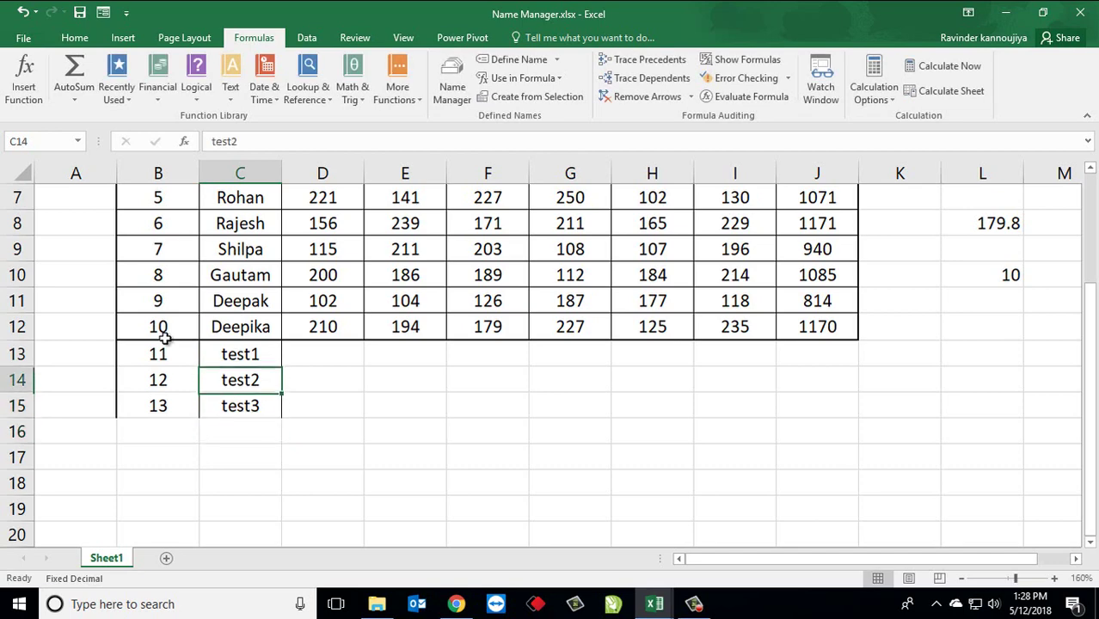
{"action": "key", "text": "Up"}
{"action": "key", "text": "Right"}
{"action": "key", "text": "shift+Right"}
{"action": "key", "text": "shift+Right"}
{"action": "key", "text": "shift+Right"}
{"action": "key", "text": "shift+Right"}
{"action": "key", "text": "shift+Right"}
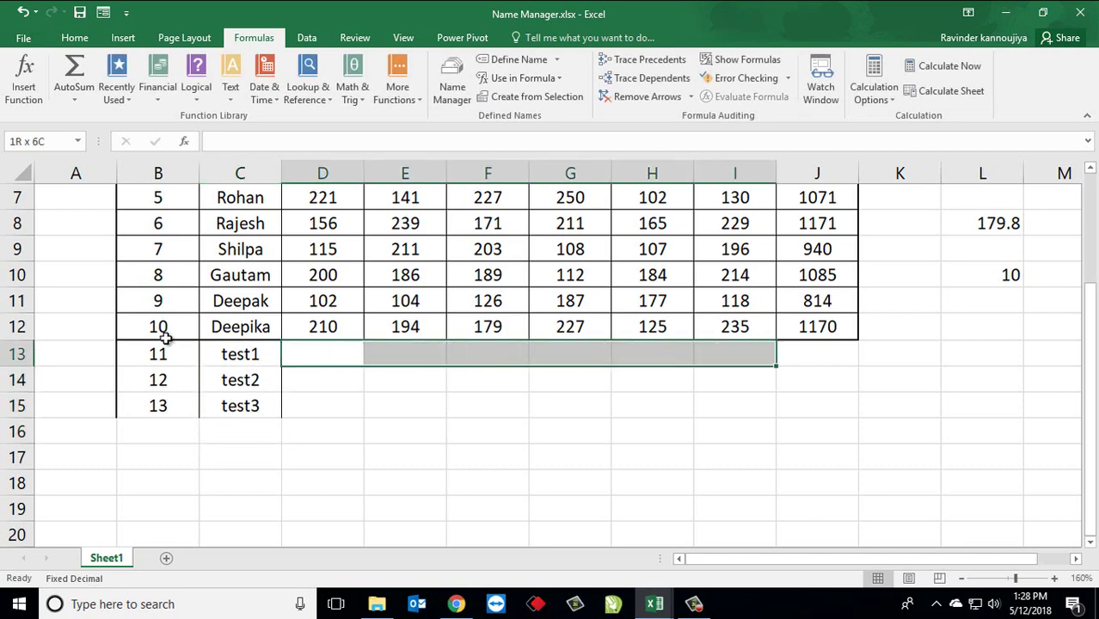
{"action": "key", "text": "shift+Down"}
{"action": "key", "text": "shift+Down"}
{"action": "type", "text": "="}
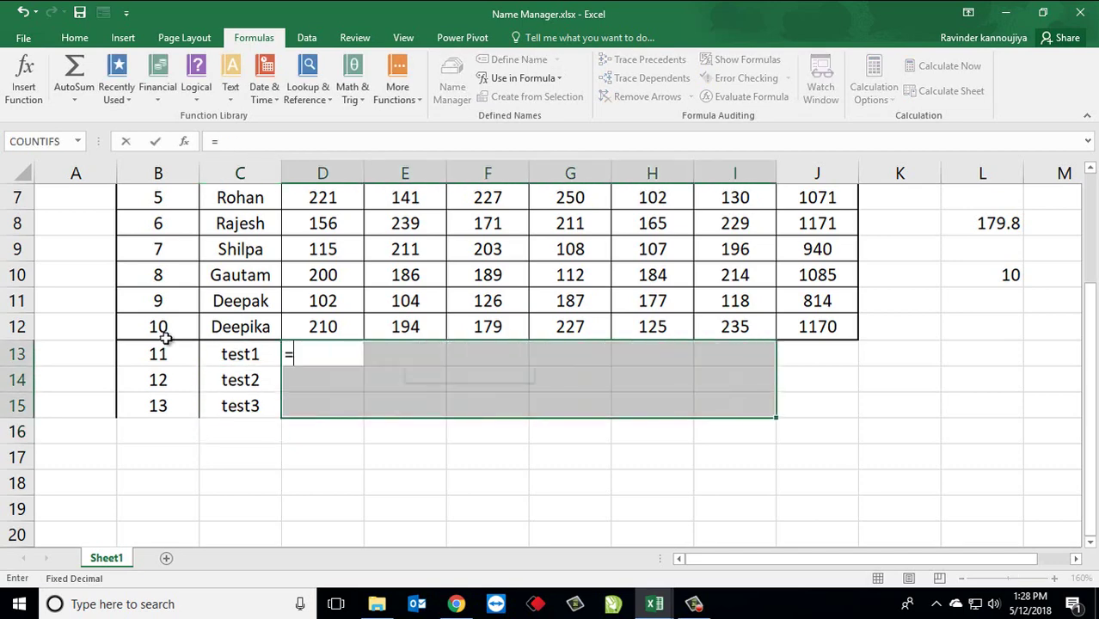
{"action": "type", "text": "rand"}
{"action": "key", "text": "Down"}
{"action": "key", "text": "Tab"}
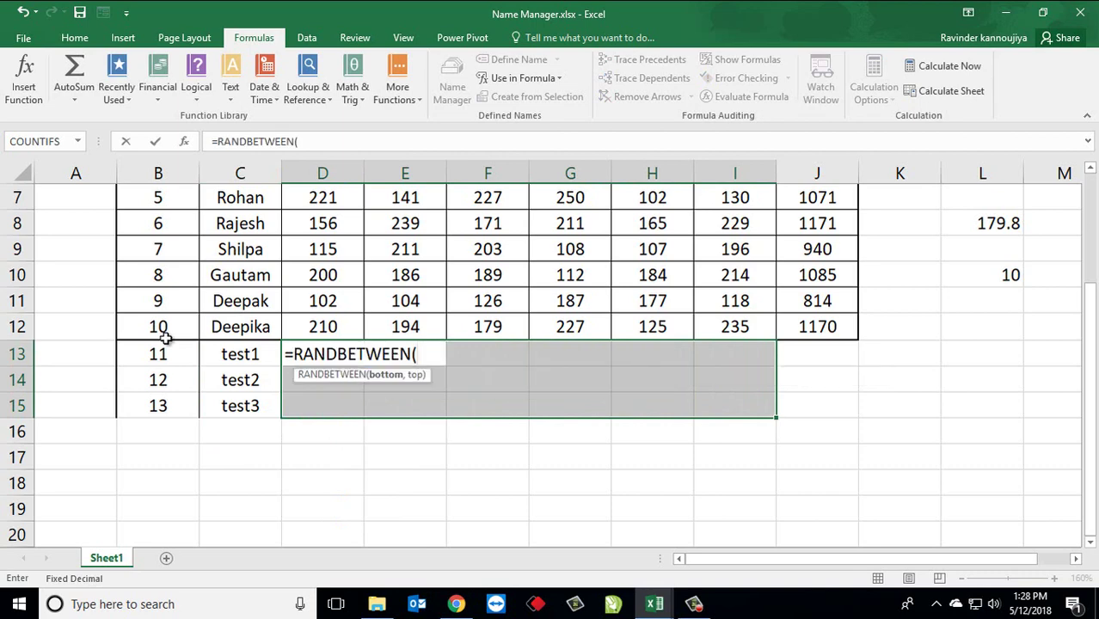
Fill D13:I15 with the =RANDBETWEEN(150,250) random-number formula.
{"action": "type", "text": "150"}
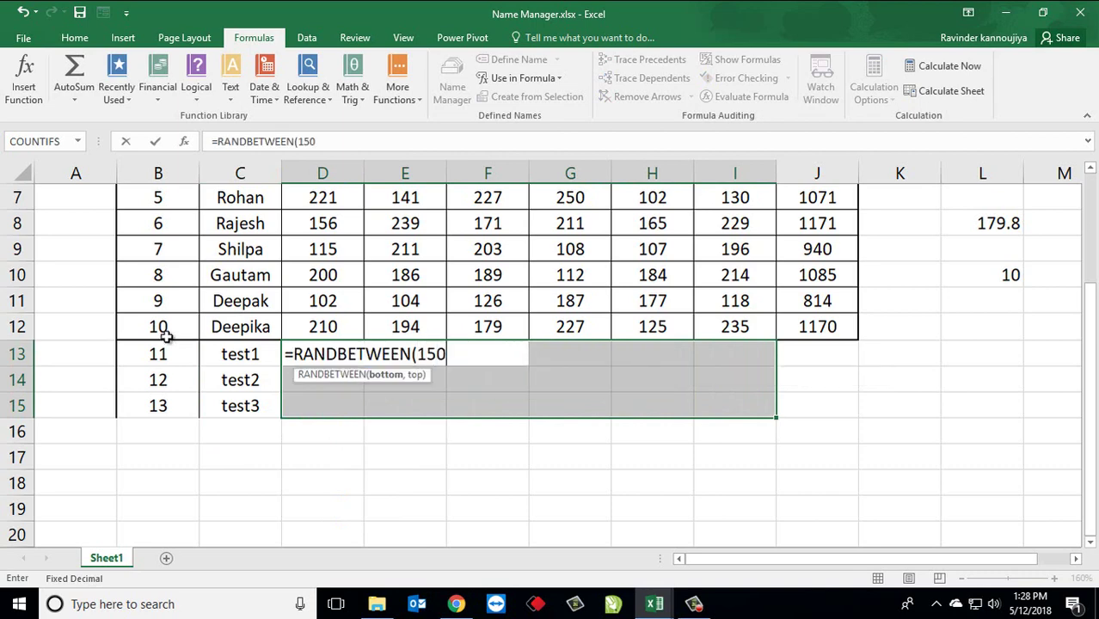
{"action": "type", "text": ",250"}
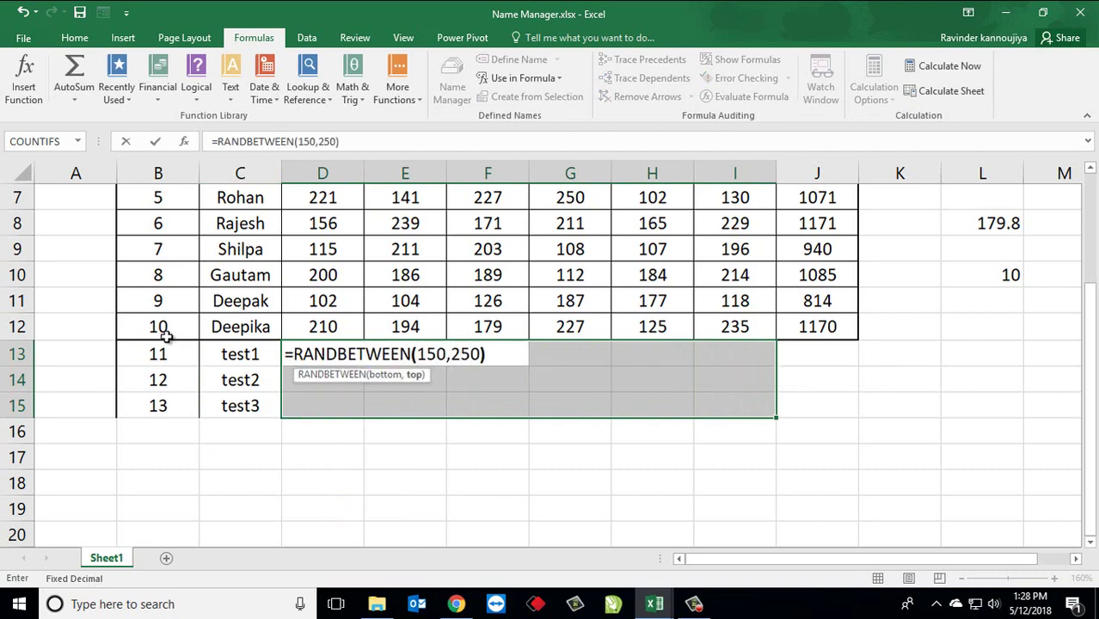
{"action": "key", "text": "Return"}
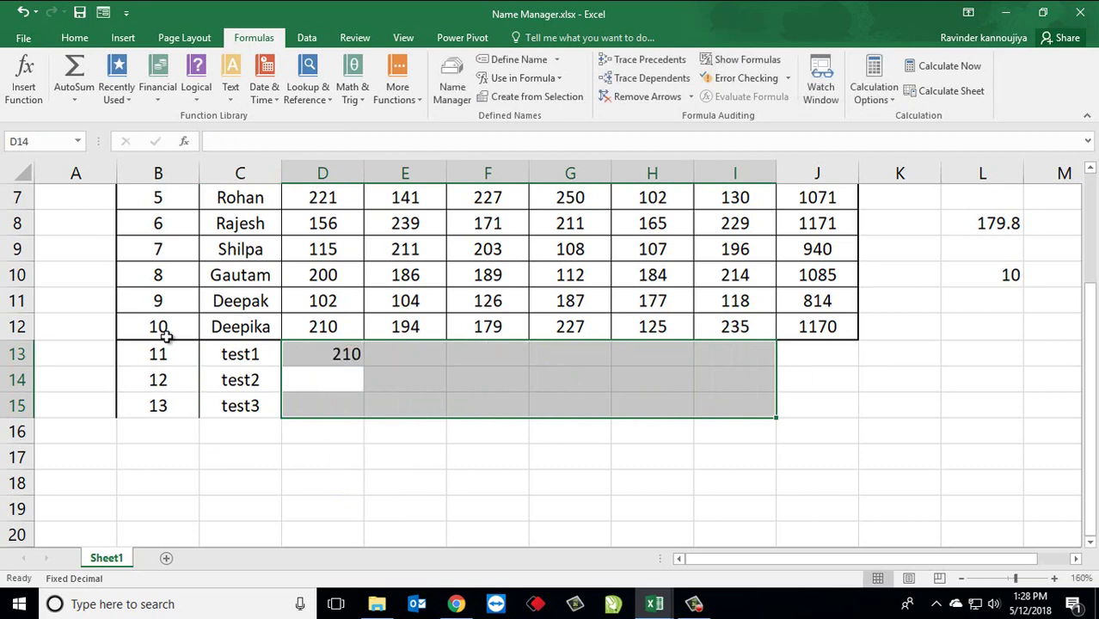
{"action": "key", "text": "Up"}
{"action": "key", "text": "ctrl+c"}
{"action": "key", "text": "shift+Right"}
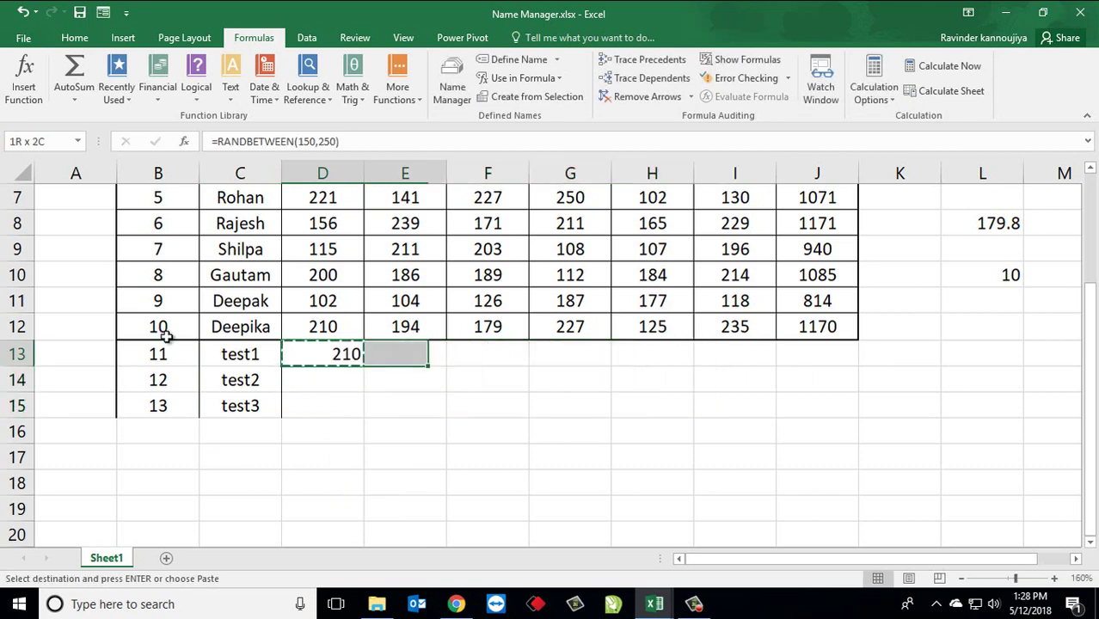
{"action": "key", "text": "shift+Right"}
{"action": "key", "text": "shift+Right"}
{"action": "key", "text": "shift+Right"}
{"action": "key", "text": "shift+Right"}
{"action": "key", "text": "shift+Down"}
{"action": "key", "text": "shift+Down"}
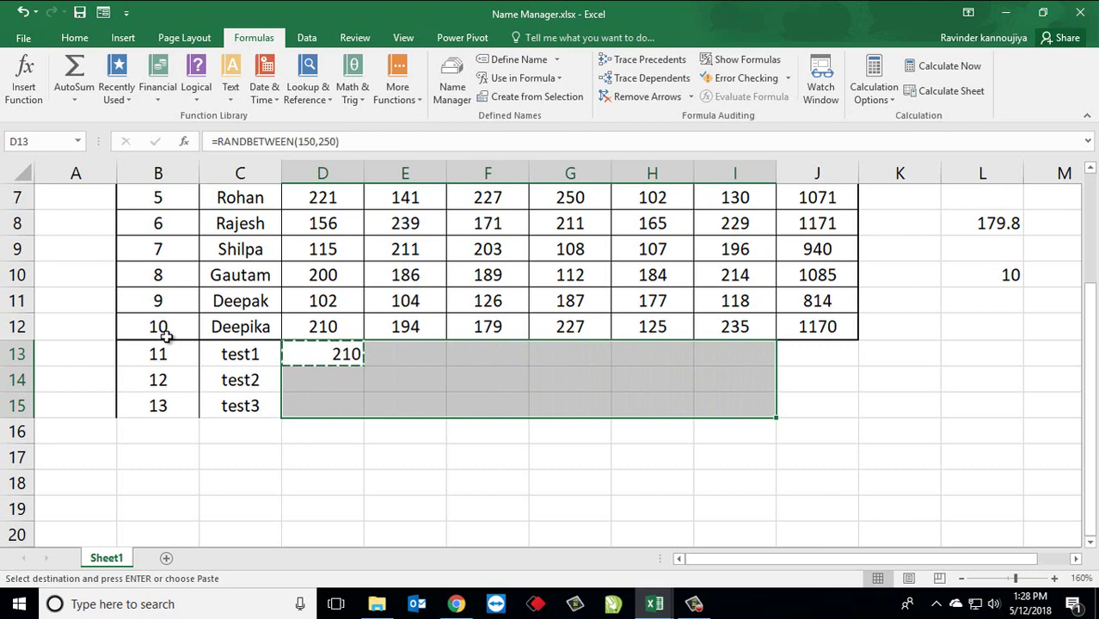
{"action": "key", "text": "ctrl+v"}
Copy J12's Total SUM formula down to J13:J15.
{"action": "key", "text": "Escape"}
{"action": "key", "text": "Right"}
{"action": "key", "text": "Right"}
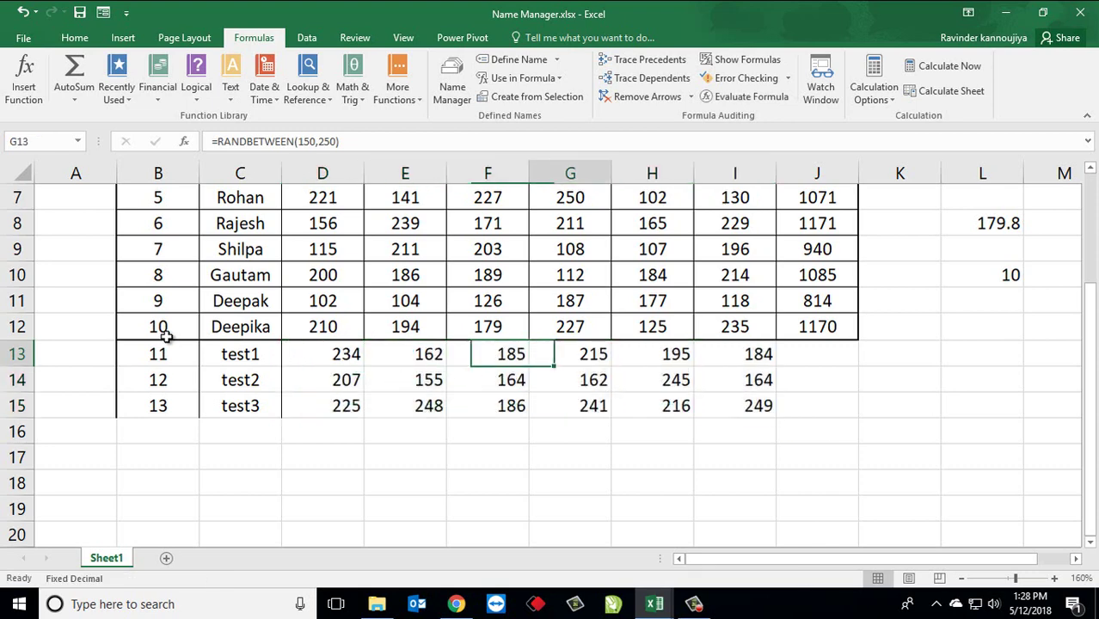
{"action": "key", "text": "Right"}
{"action": "key", "text": "Right"}
{"action": "key", "text": "Right"}
{"action": "key", "text": "Right"}
{"action": "key", "text": "Up"}
{"action": "key", "text": "ctrl+c"}
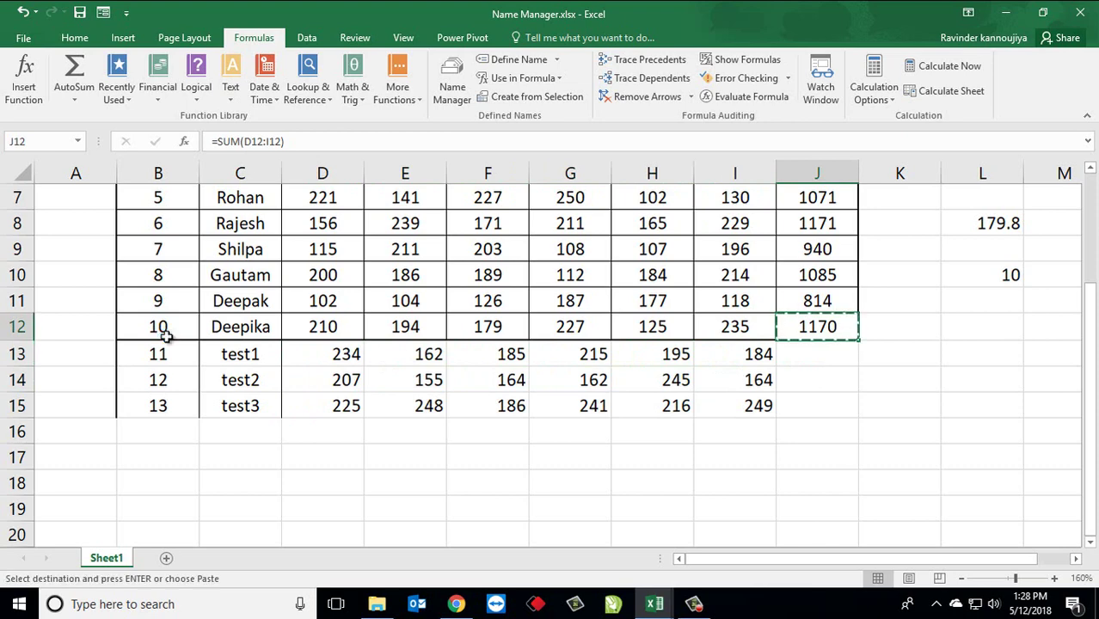
{"action": "key", "text": "shift+Down"}
{"action": "key", "text": "shift+Down"}
{"action": "key", "text": "shift+Down"}
{"action": "key", "text": "ctrl+v"}
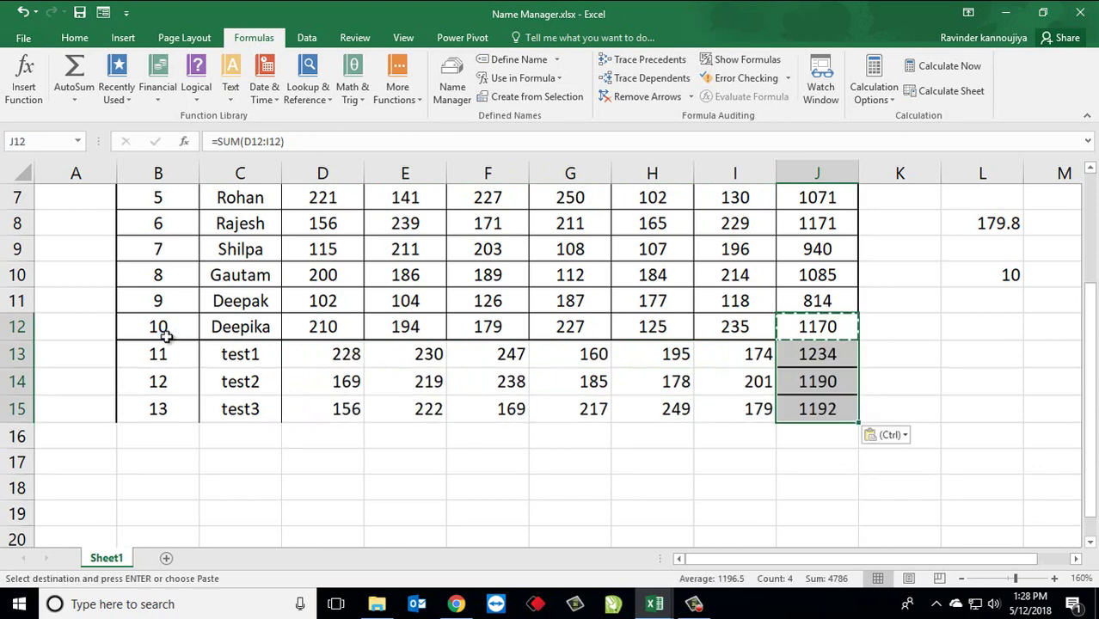
Turn the random values in D13:I15 into fixed numbers with Paste Special Values.
{"action": "key", "text": "Escape"}
{"action": "key", "text": "Left"}
{"action": "key", "text": "Left"}
{"action": "key", "text": "Left"}
{"action": "key", "text": "Left"}
{"action": "key", "text": "Left"}
{"action": "key", "text": "Left"}
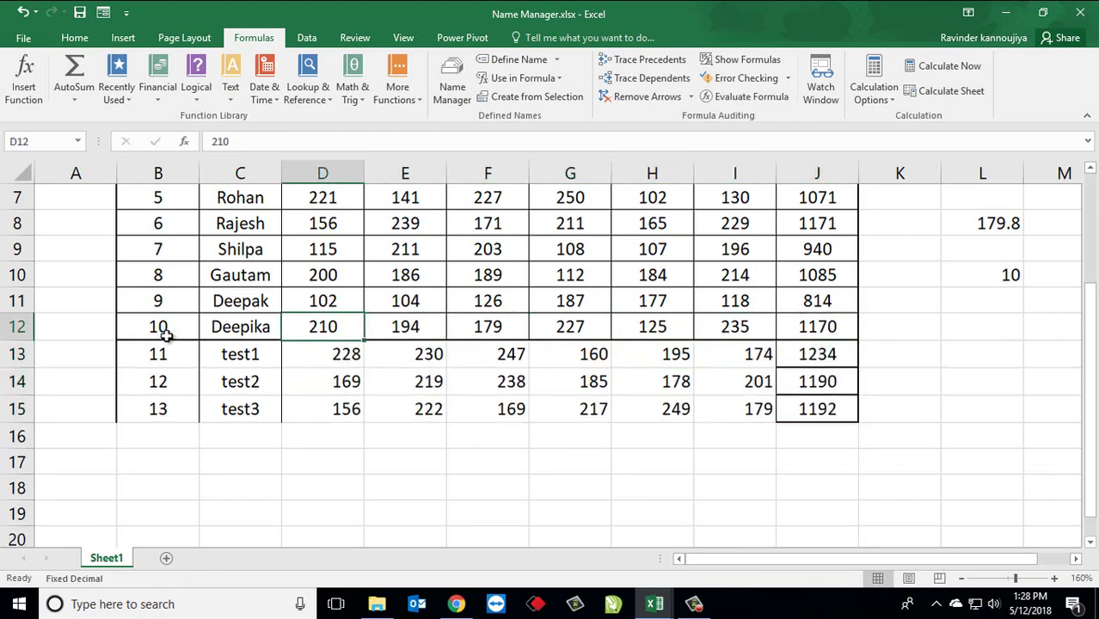
{"action": "key", "text": "Down"}
{"action": "key", "text": "shift+Right"}
{"action": "key", "text": "shift+Right"}
{"action": "key", "text": "shift+Right"}
{"action": "key", "text": "shift+Right"}
{"action": "key", "text": "shift+Right"}
{"action": "key", "text": "shift+Down"}
{"action": "key", "text": "shift+Down"}
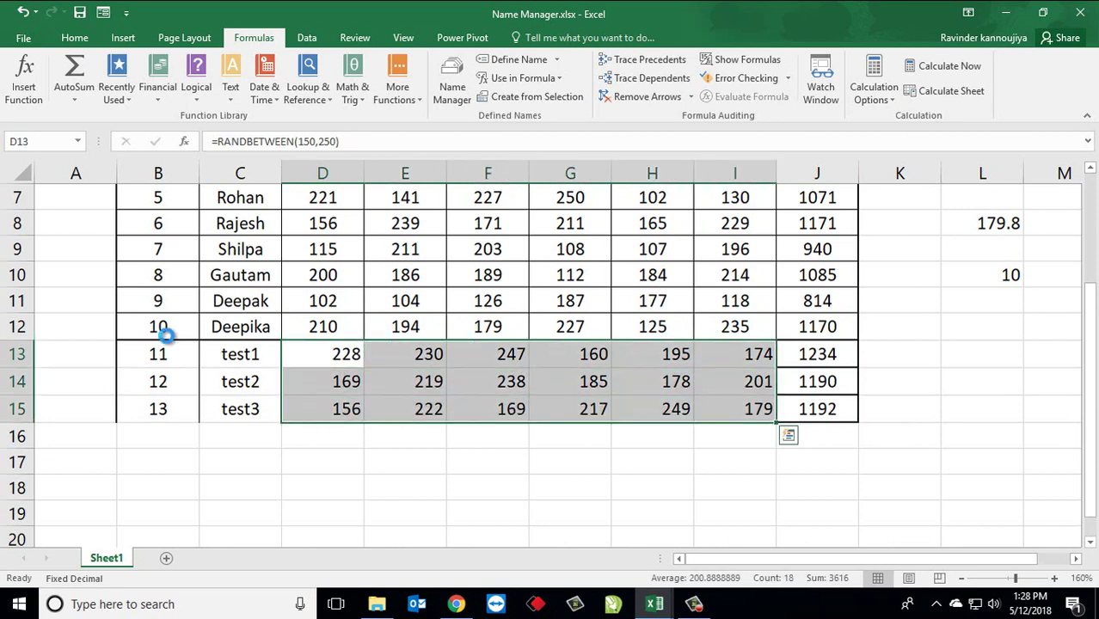
{"action": "key", "text": "ctrl+c"}
{"action": "key", "text": "alt+e"}
{"action": "key", "text": "s"}
{"action": "key", "text": "v"}
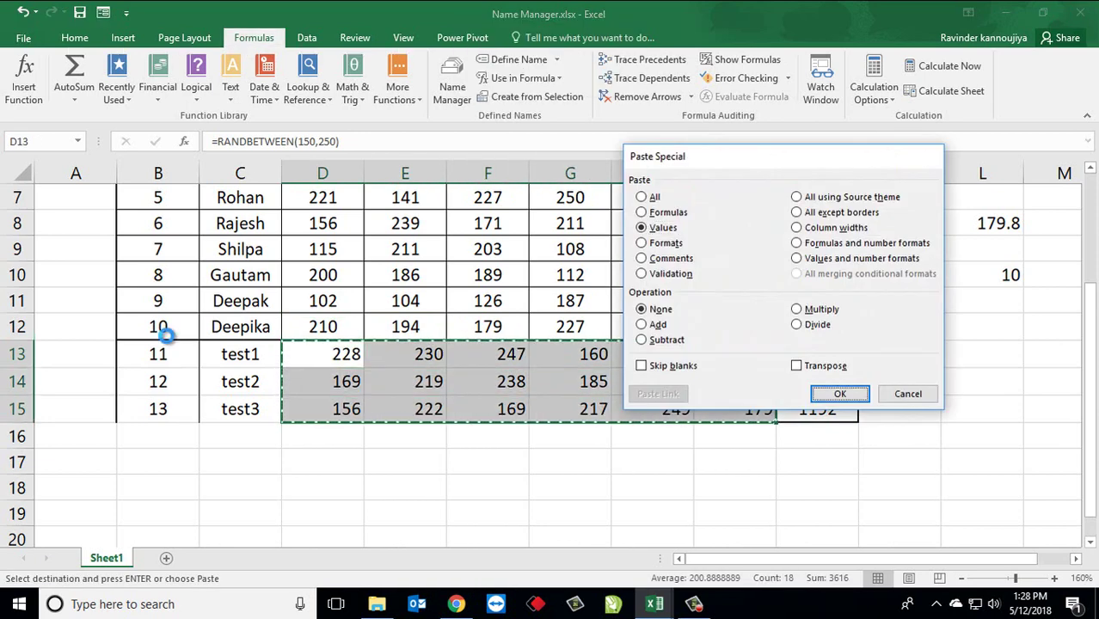
{"action": "key", "text": "Return"}
{"action": "key", "text": "Right"}
{"action": "key", "text": "Right"}
{"action": "key", "text": "Right"}
{"action": "key", "text": "Right"}
{"action": "key", "text": "Right"}
{"action": "key", "text": "Up"}
{"action": "key", "text": "Up"}
{"action": "key", "text": "Up"}
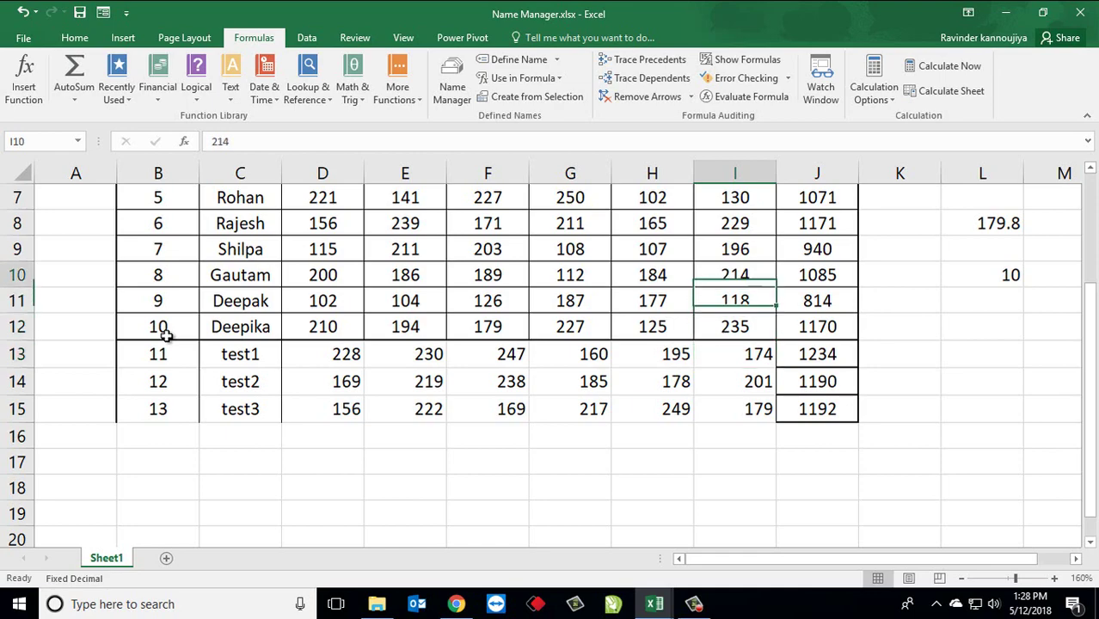
{"action": "key", "text": "Up"}
{"action": "key", "text": "Up"}
{"action": "key", "text": "Up"}
{"action": "key", "text": "Up"}
{"action": "key", "text": "Up"}
{"action": "key", "text": "Up"}
{"action": "key", "text": "Up"}
{"action": "key", "text": "Up"}
{"action": "key", "text": "Up"}
{"action": "key", "text": "Right"}
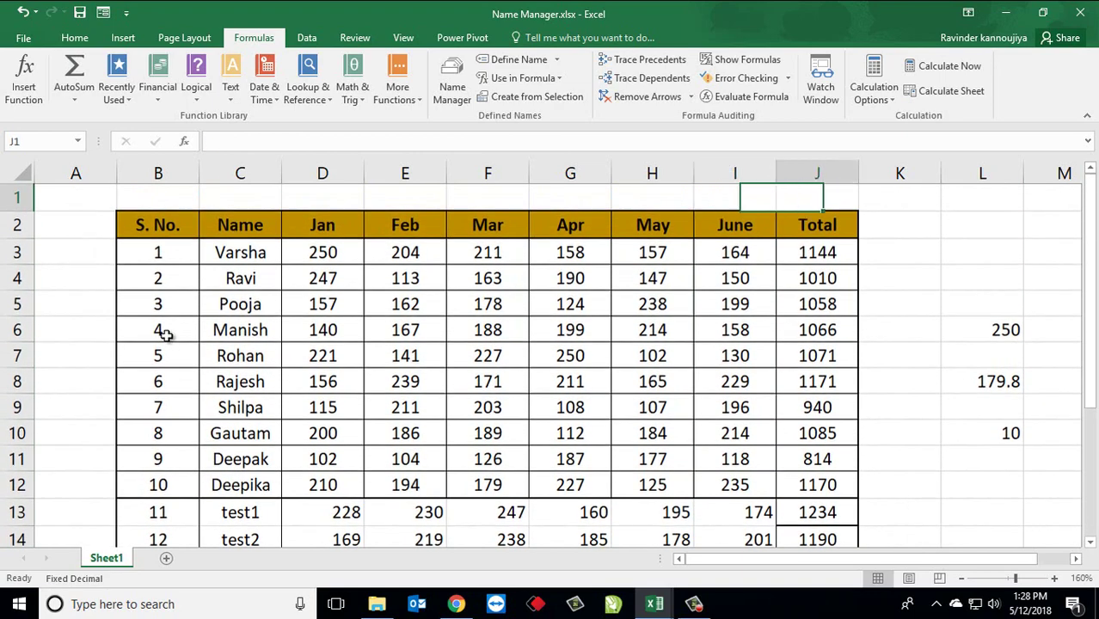
{"action": "key", "text": "Right"}
{"action": "key", "text": "Right"}
{"action": "key", "text": "Down"}
{"action": "key", "text": "Down"}
{"action": "key", "text": "Down"}
{"action": "key", "text": "Down"}
{"action": "key", "text": "Down"}
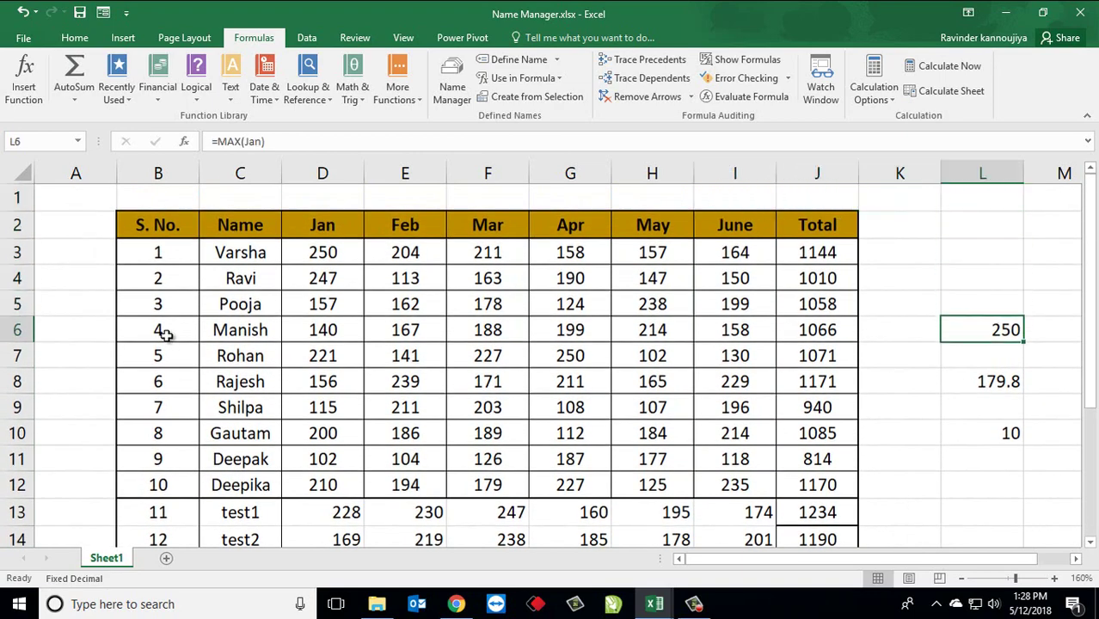
{"action": "key", "text": "Left"}
{"action": "key", "text": "Left"}
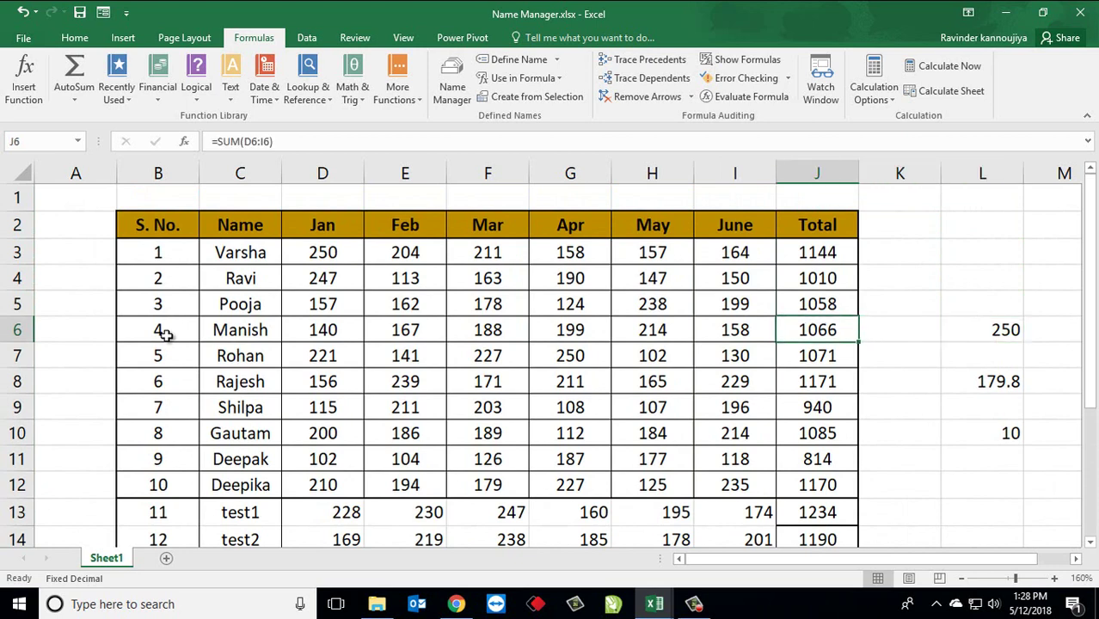
{"action": "key", "text": "Left"}
{"action": "key", "text": "Left"}
{"action": "key", "text": "Left"}
{"action": "key", "text": "Left"}
{"action": "key", "text": "Left"}
{"action": "key", "text": "Left"}
{"action": "key", "text": "Up"}
{"action": "key", "text": "Up"}
{"action": "key", "text": "Up"}
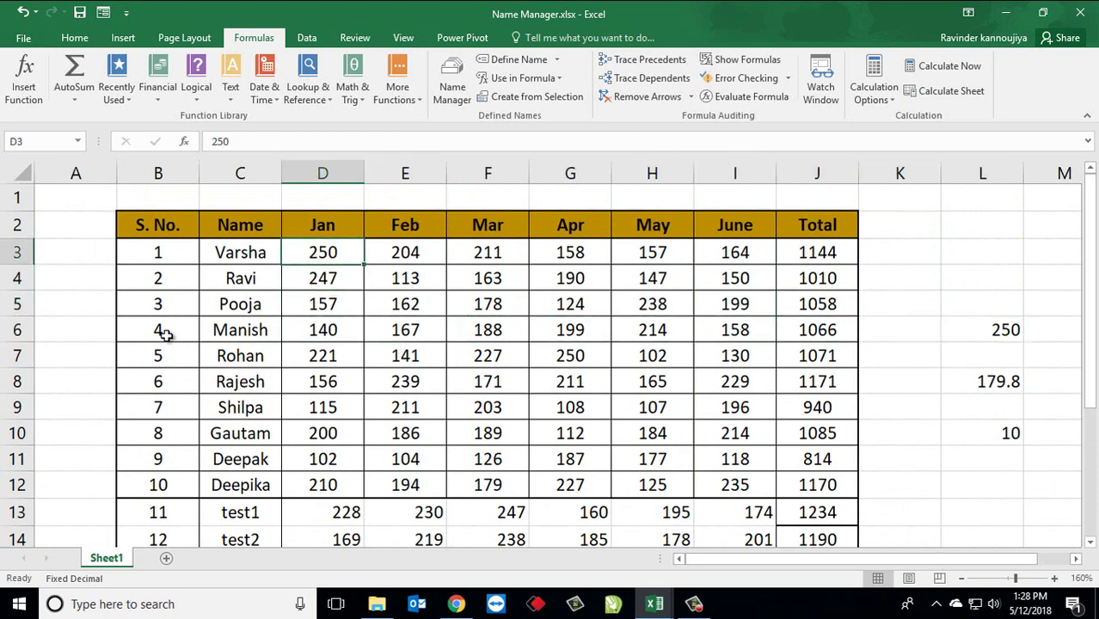
{"action": "key", "text": "shift+Down"}
{"action": "key", "text": "shift+Down"}
{"action": "key", "text": "shift+Down"}
{"action": "key", "text": "shift+Down"}
{"action": "key", "text": "shift+Down"}
{"action": "key", "text": "shift+Down"}
{"action": "key", "text": "shift+Down"}
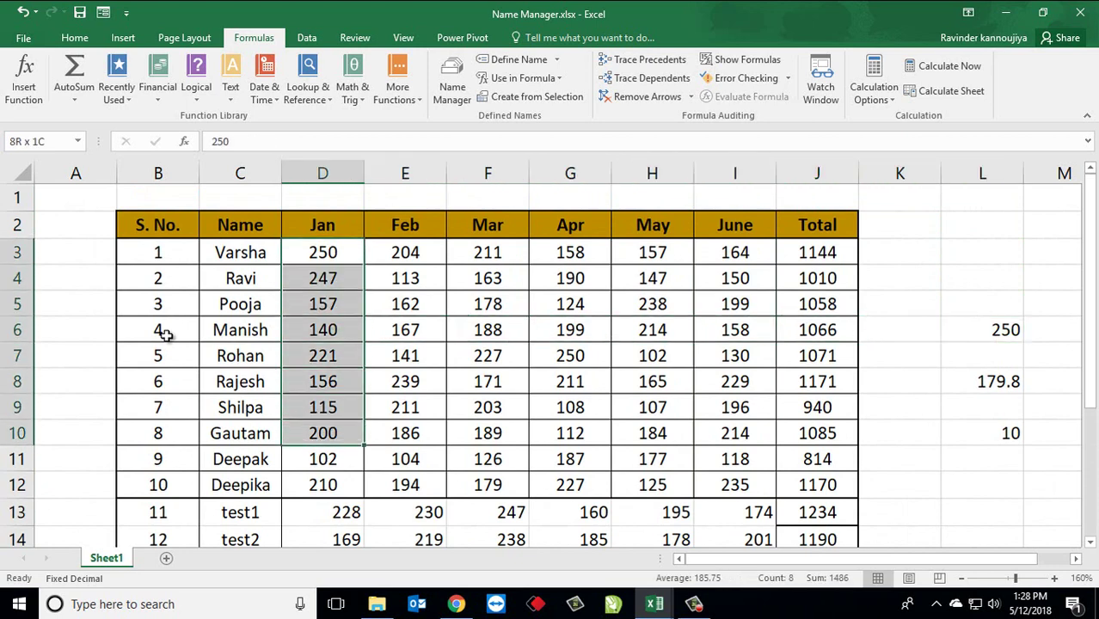
{"action": "key", "text": "shift+Down"}
{"action": "key", "text": "shift+Down"}
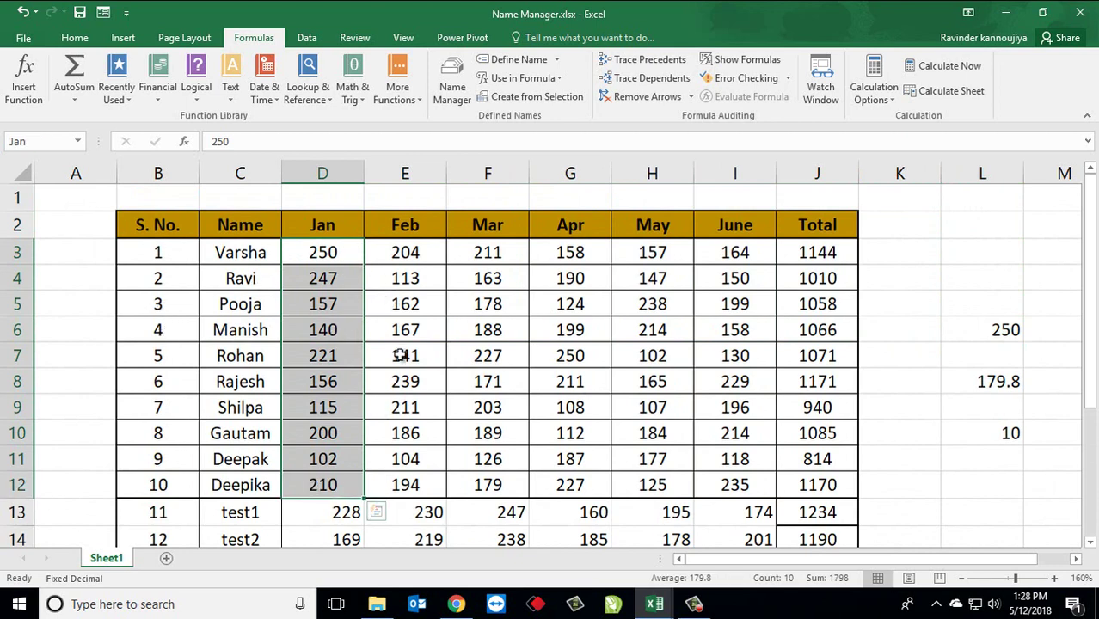
{"action": "scroll", "coordinate": [400, 356], "scroll_direction": "down", "scroll_amount": 1}
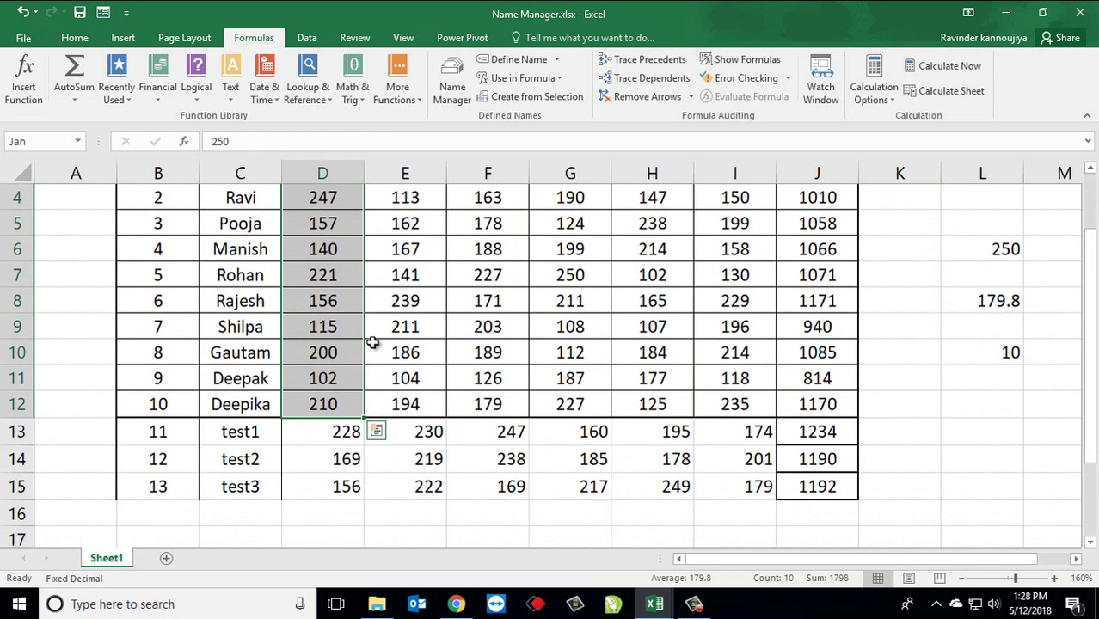
{"action": "scroll", "coordinate": [368, 339], "scroll_direction": "up", "scroll_amount": 1}
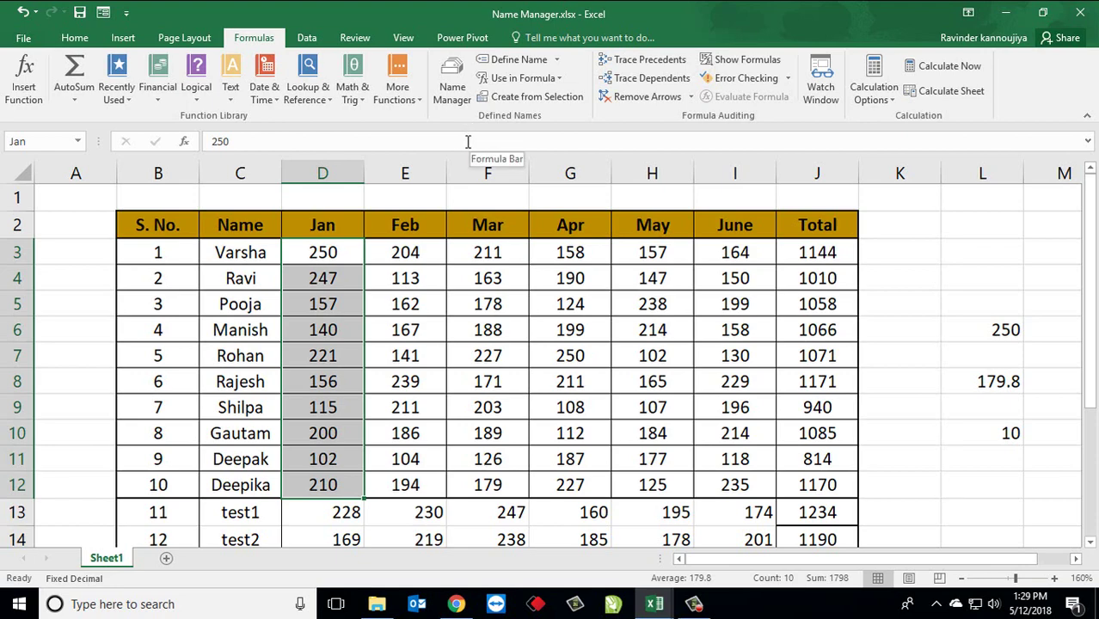
Redefine the Jan name in Name Manager to =Sheet1!$D$3:$D$15, updating L8's average to 180.846.
{"action": "left_click", "coordinate": [449, 81]}
{"action": "left_click_drag", "start_coordinate": [711, 121], "coordinate": [759, 203]}
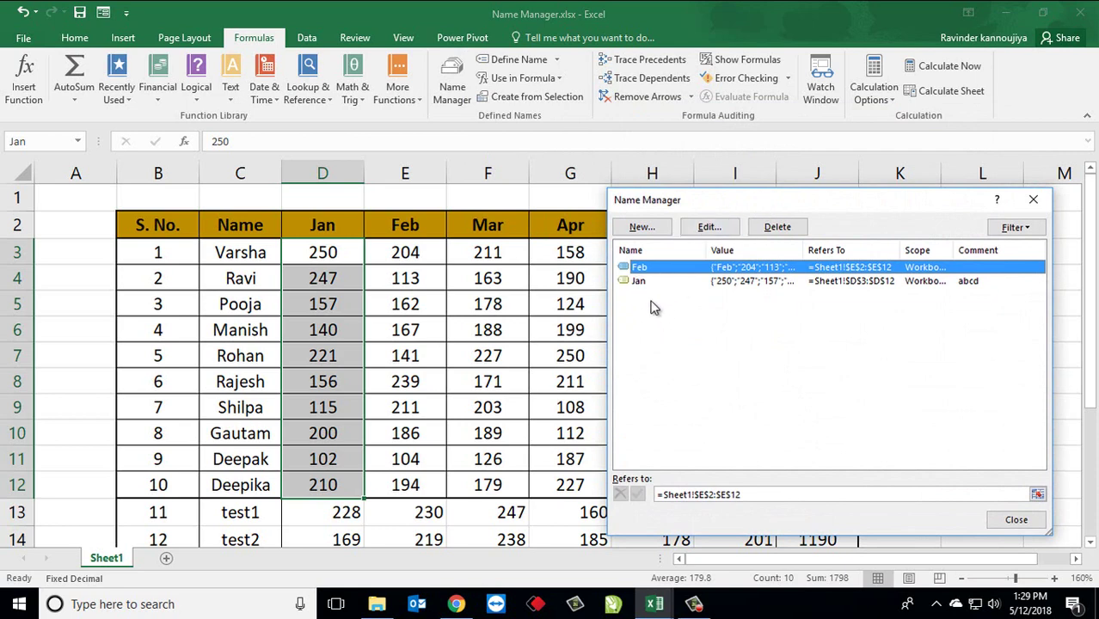
{"action": "left_click", "coordinate": [645, 282]}
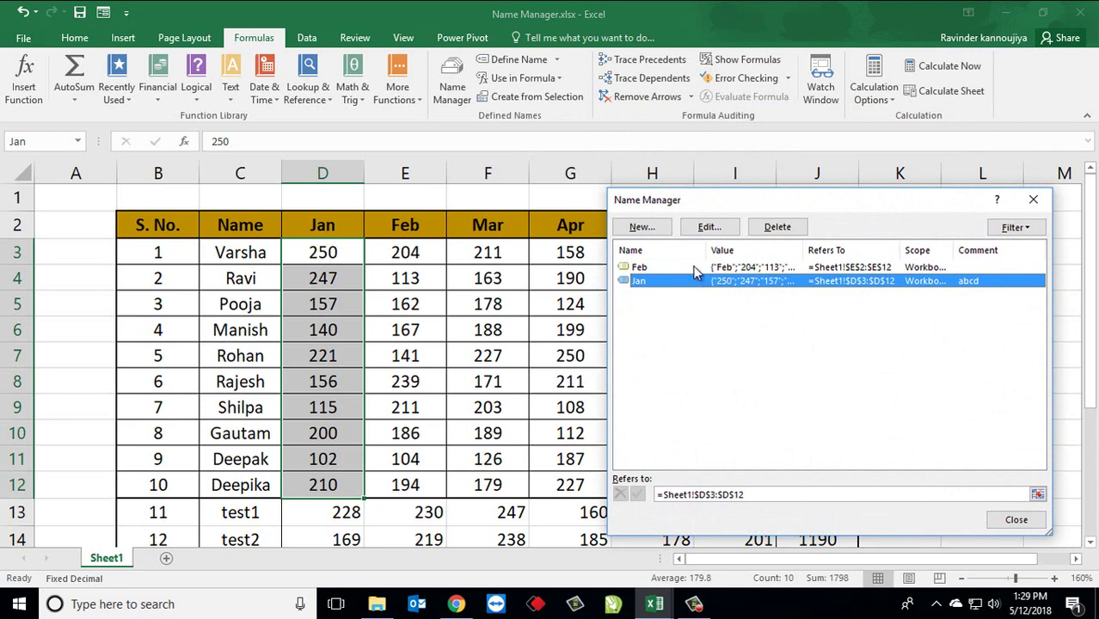
{"action": "left_click", "coordinate": [709, 227]}
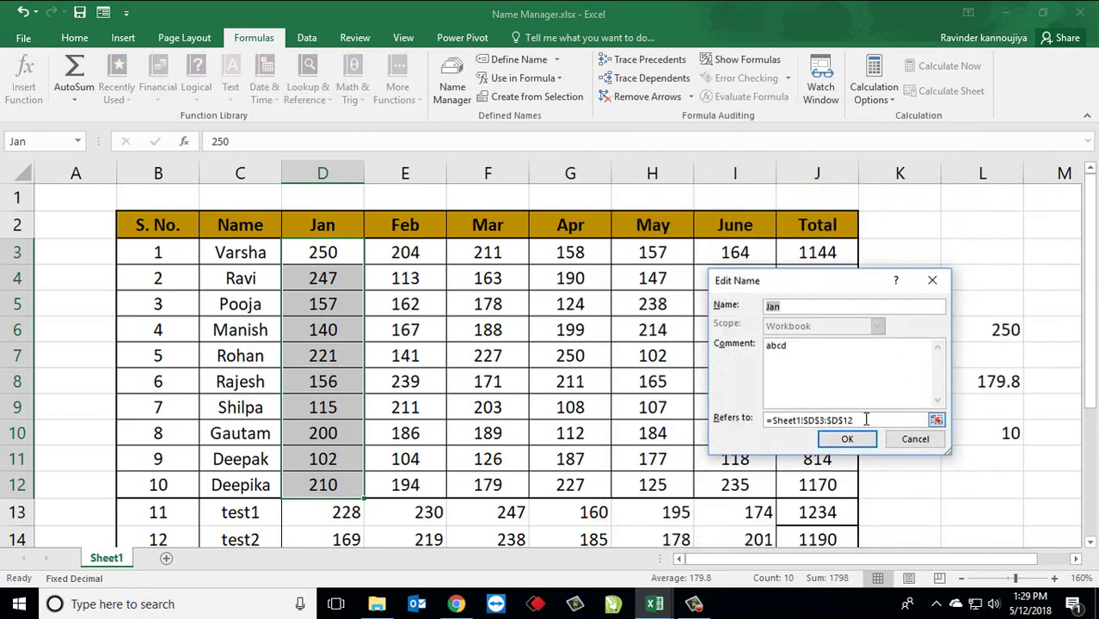
{"action": "left_click", "coordinate": [866, 420]}
{"action": "key", "text": "BackSpace"}
{"action": "key", "text": "BackSpace"}
{"action": "key", "text": "BackSpace"}
{"action": "key", "text": "BackSpace"}
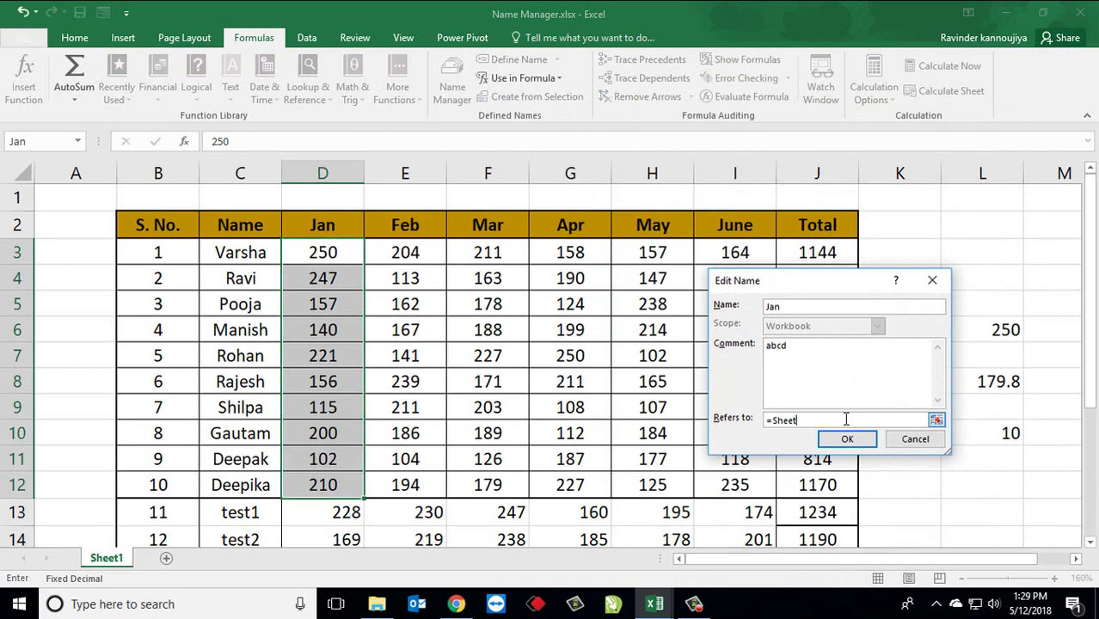
{"action": "key", "text": "BackSpace"}
{"action": "key", "text": "BackSpace"}
{"action": "key", "text": "BackSpace"}
{"action": "mouse_move", "coordinate": [334, 258]}
{"action": "left_mouse_down"}
{"action": "mouse_move", "coordinate": [348, 439]}
{"action": "mouse_move", "coordinate": [342, 539]}
{"action": "left_mouse_up"}
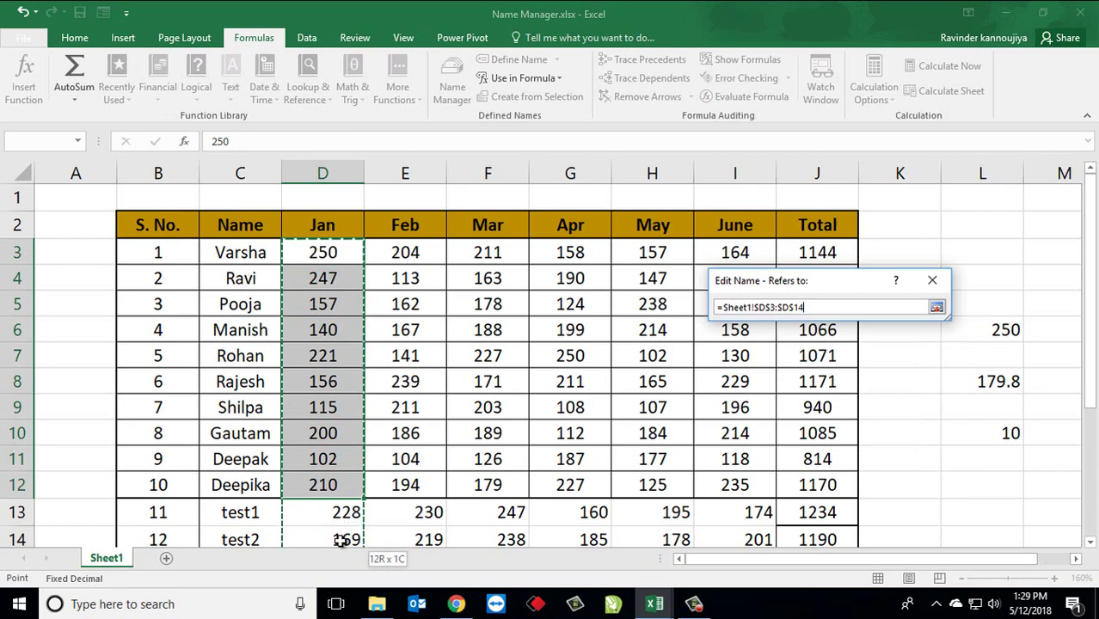
{"action": "left_click_drag", "start_coordinate": [341, 539], "coordinate": [362, 486]}
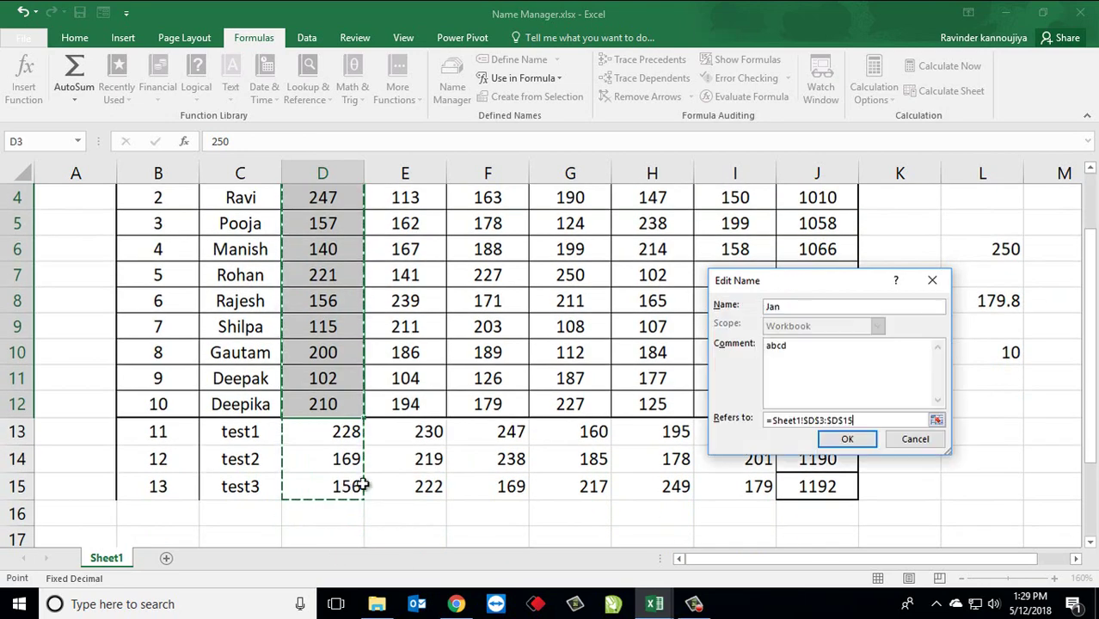
{"action": "key", "text": "Return"}
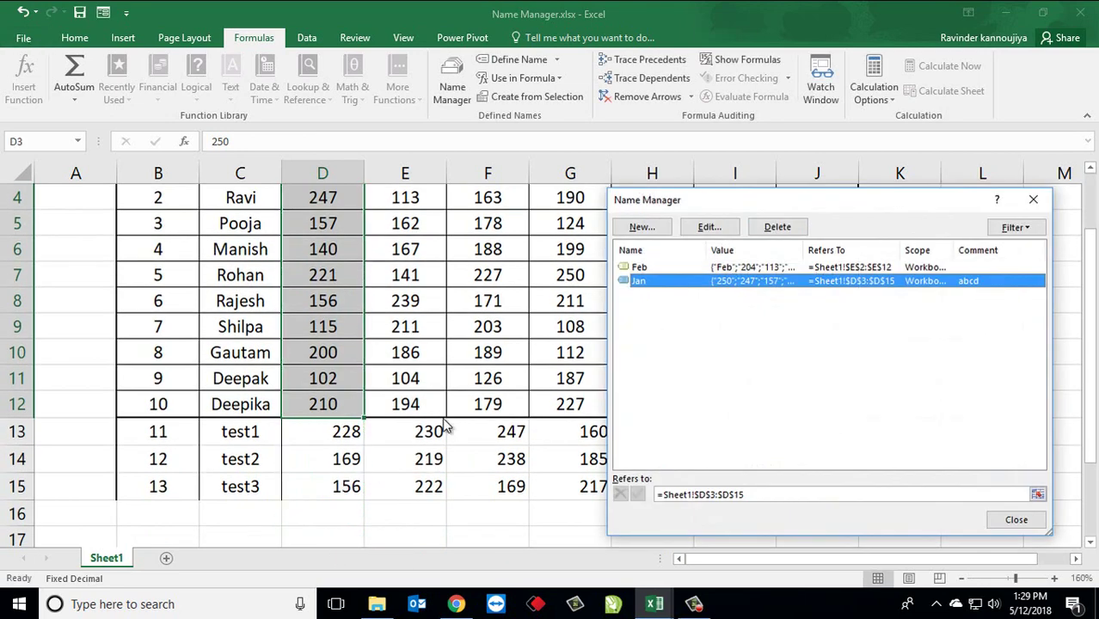
{"action": "left_click", "coordinate": [1015, 520]}
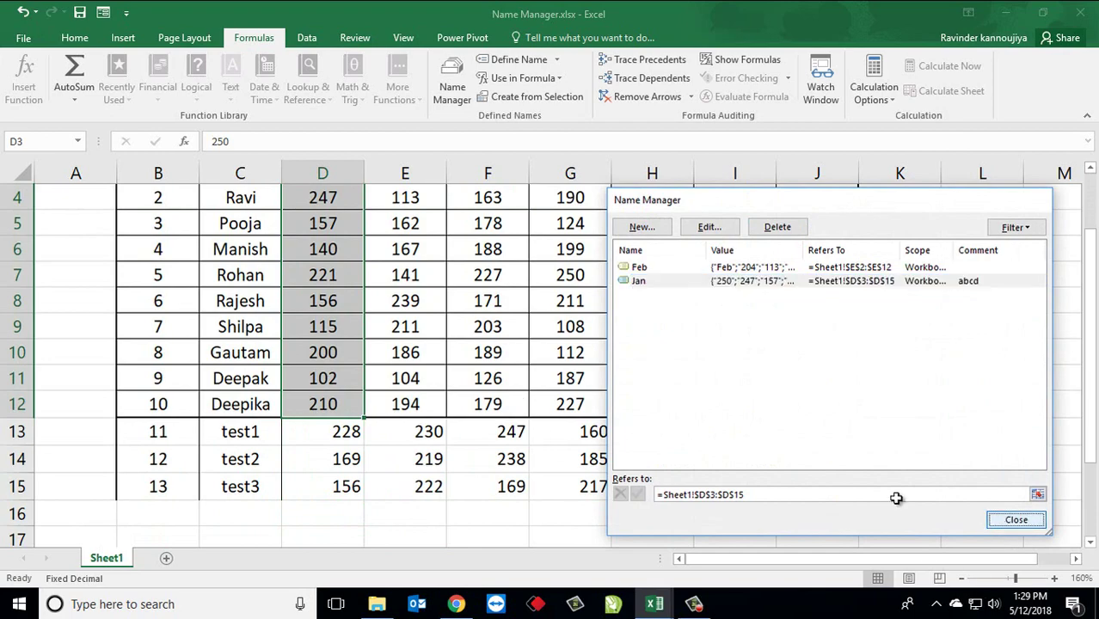
{"action": "mouse_move", "coordinate": [312, 490]}
{"action": "left_mouse_down"}
{"action": "mouse_move", "coordinate": [347, 307]}
{"action": "mouse_move", "coordinate": [318, 254]}
{"action": "left_mouse_up"}
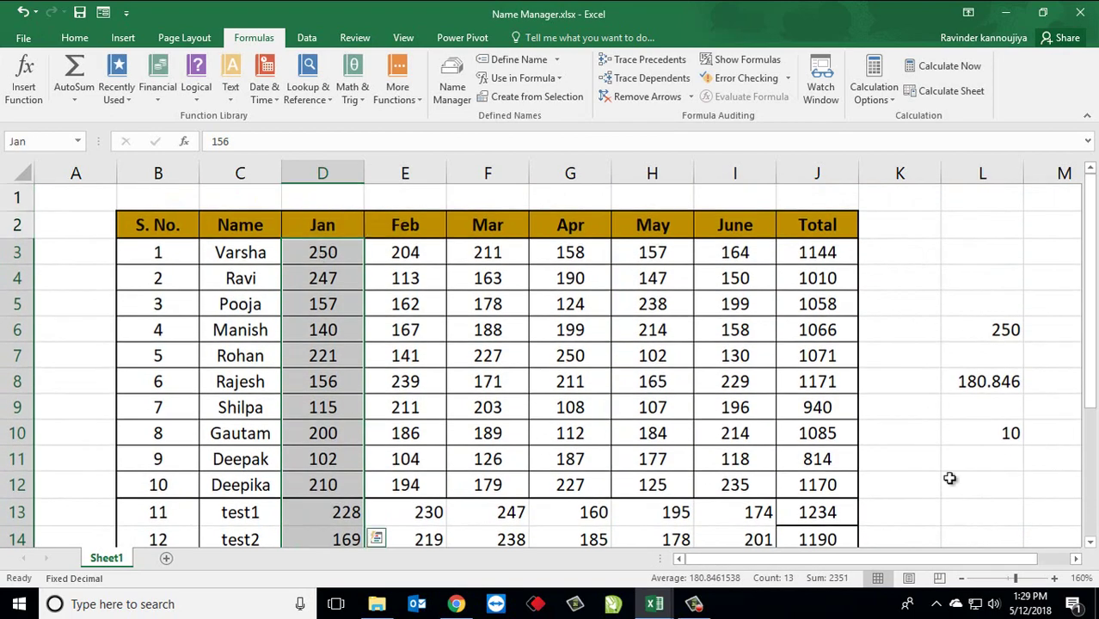
Rewrite L10 as =COUNT(Jan), which now returns 13.
{"action": "left_click", "coordinate": [989, 329]}
{"action": "left_click", "coordinate": [989, 424]}
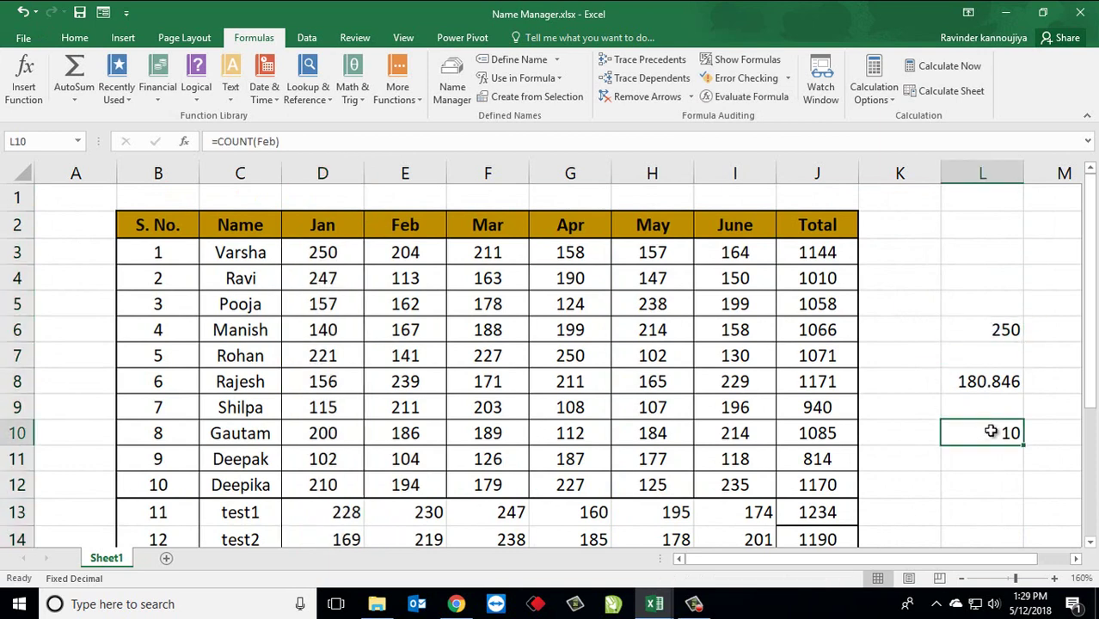
{"action": "key", "text": "F2"}
{"action": "key", "text": "Escape"}
{"action": "type", "text": "=co"}
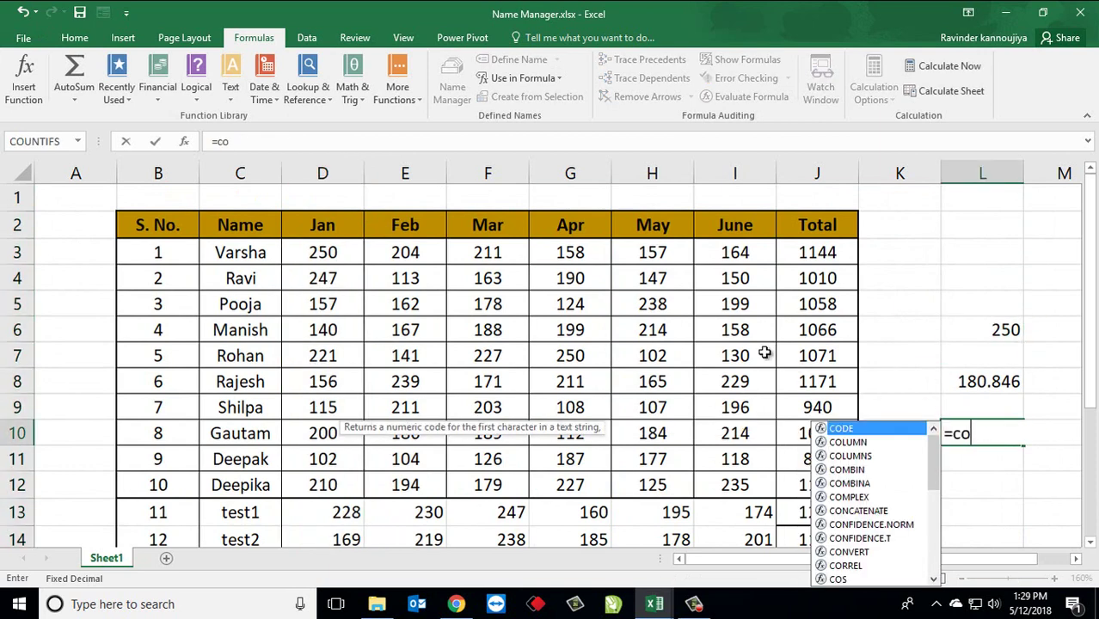
{"action": "type", "text": "u"}
{"action": "key", "text": "Tab"}
{"action": "key", "text": "Down"}
{"action": "key", "text": "Up"}
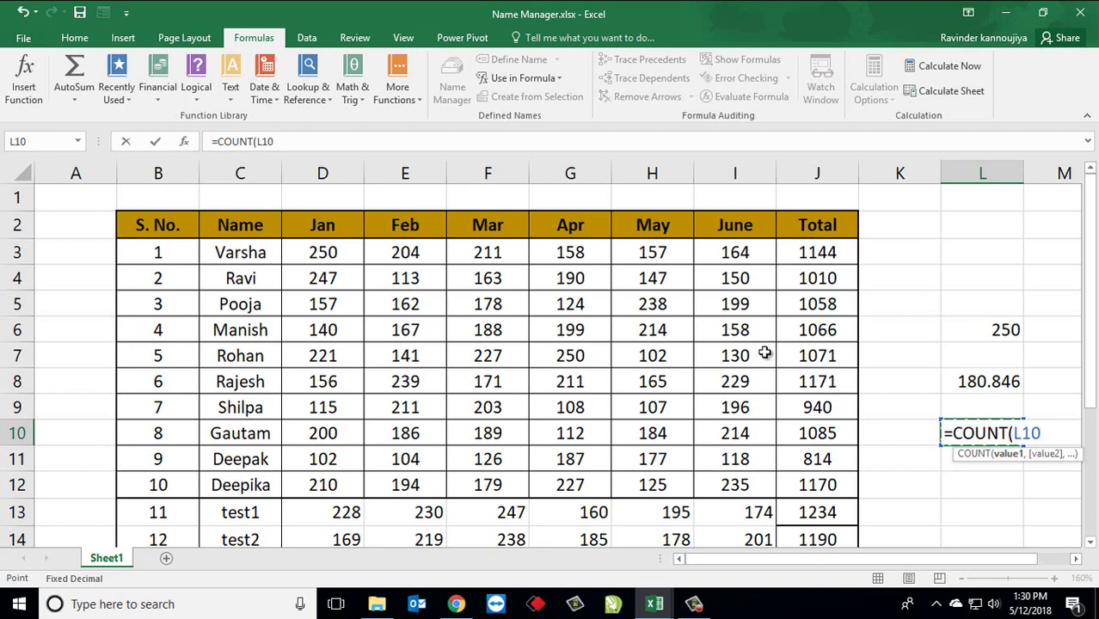
{"action": "key", "text": "BackSpace"}
{"action": "key", "text": "BackSpace"}
{"action": "type", "text": "Jan"}
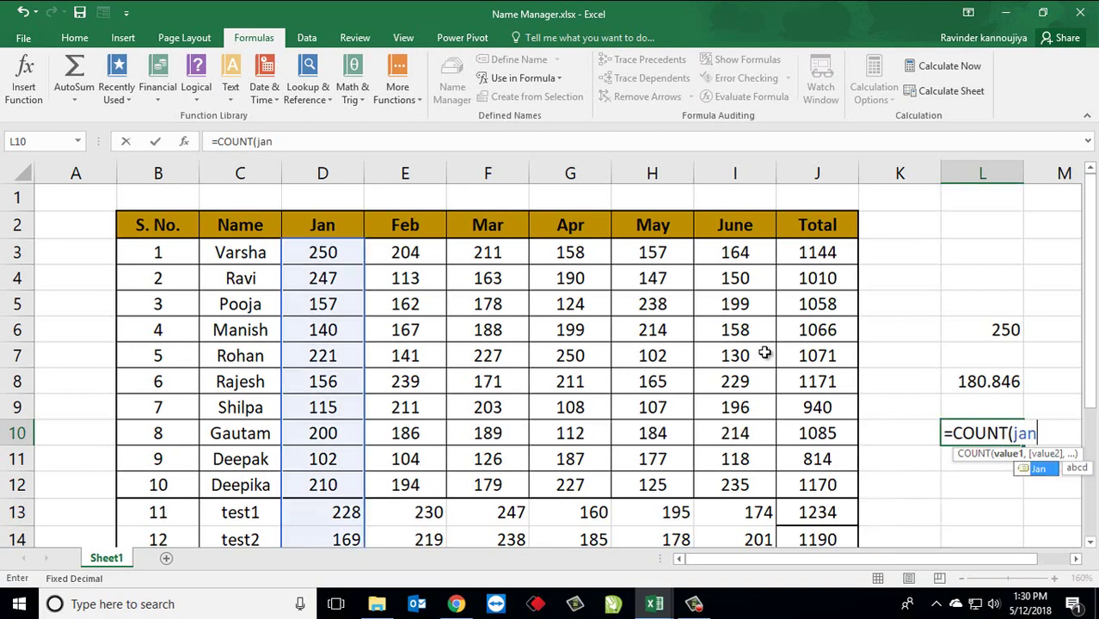
{"action": "key", "text": "Return"}
{"action": "key", "text": "Up"}
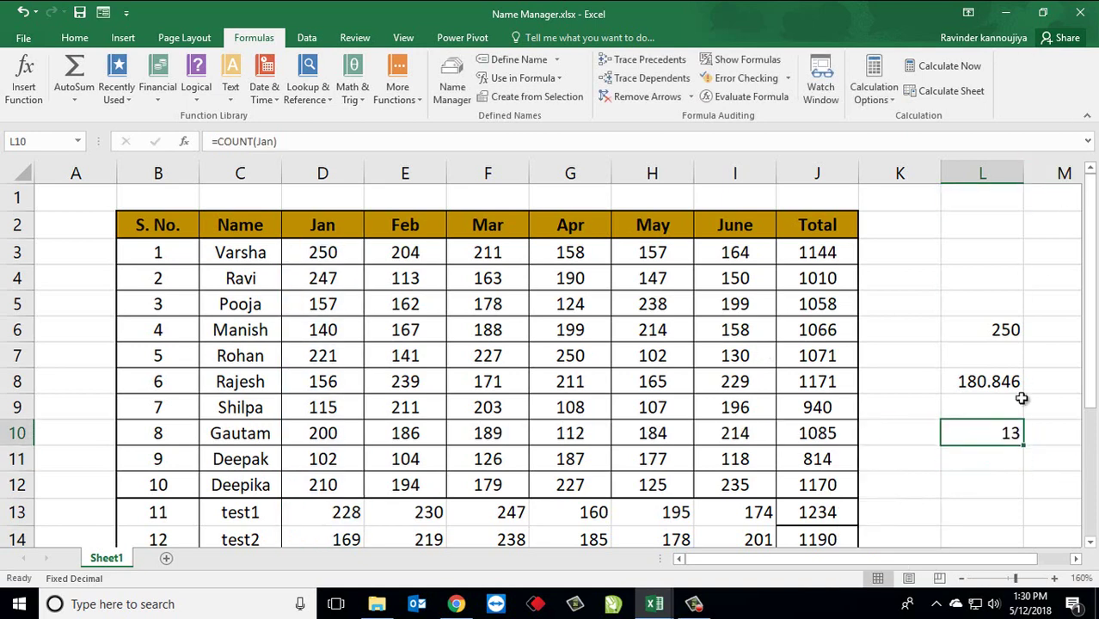
Check the new Jan values in D13:D15 and review L10's count.
{"action": "scroll", "coordinate": [422, 394], "scroll_direction": "down", "scroll_amount": 2}
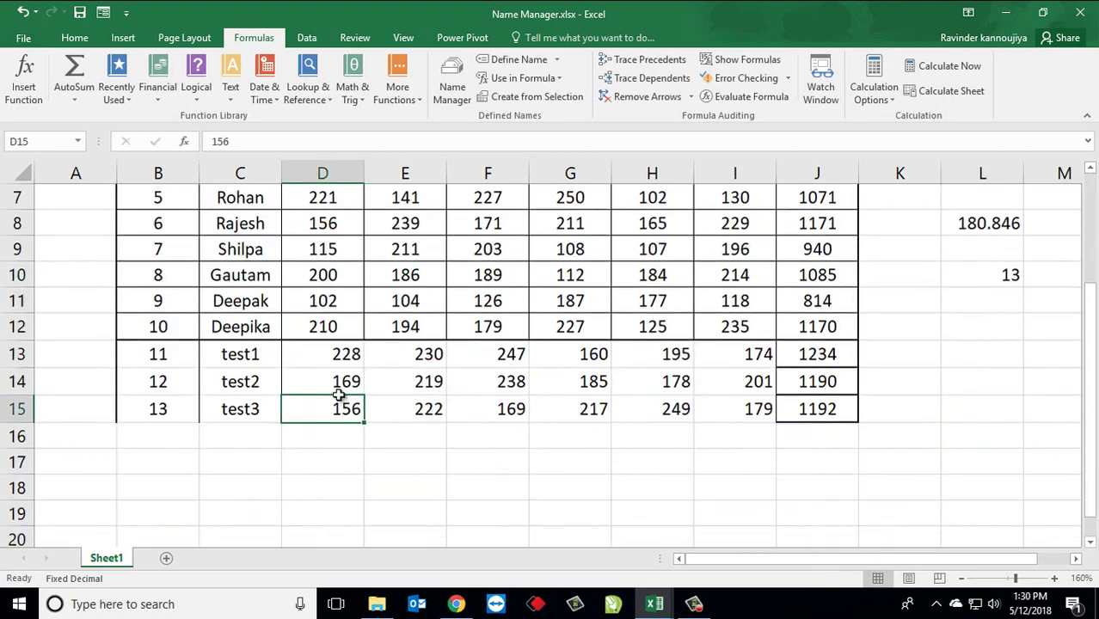
{"action": "left_click_drag", "start_coordinate": [344, 414], "coordinate": [341, 352]}
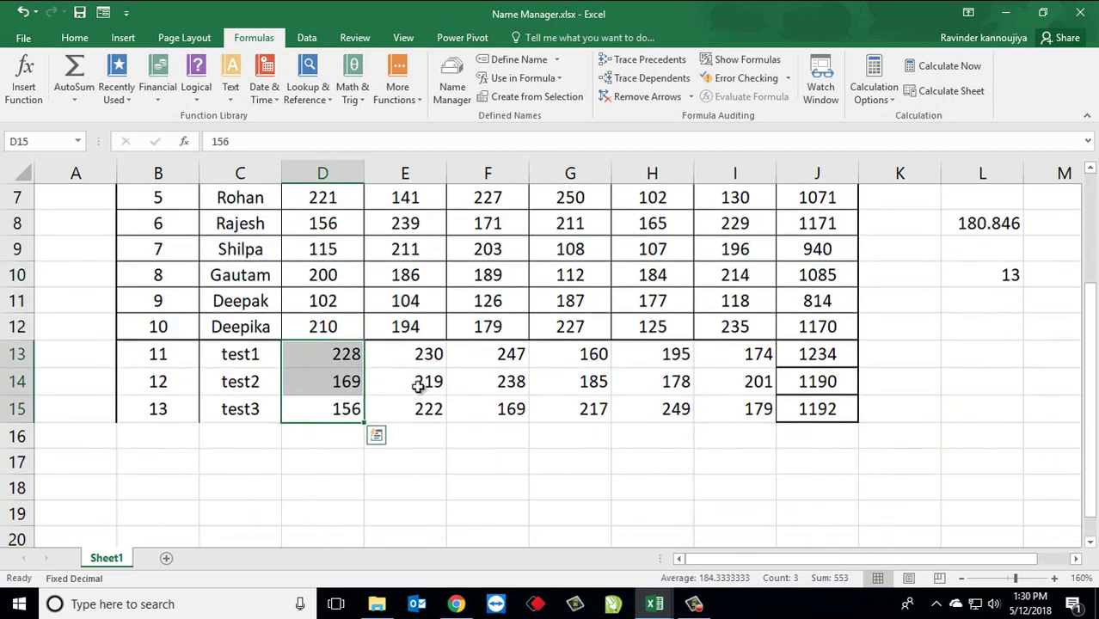
{"action": "scroll", "coordinate": [426, 383], "scroll_direction": "up", "scroll_amount": 2}
{"action": "left_click", "coordinate": [979, 434]}
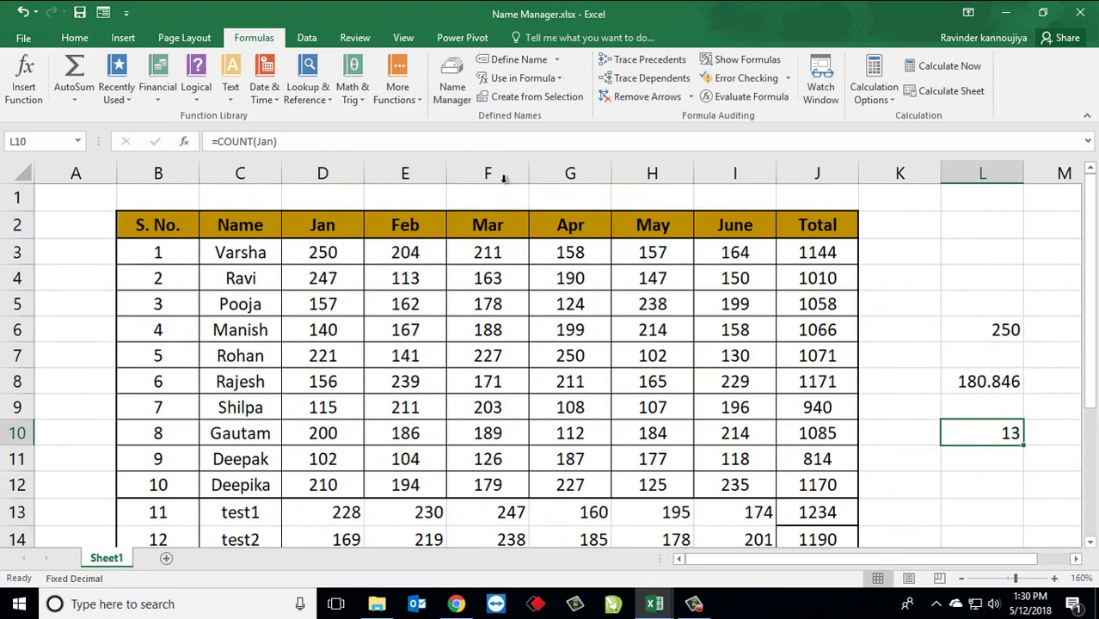
Delete the Feb name in Name Manager, leaving Jan (D3:D15) as the only defined name.
{"action": "left_click", "coordinate": [452, 82]}
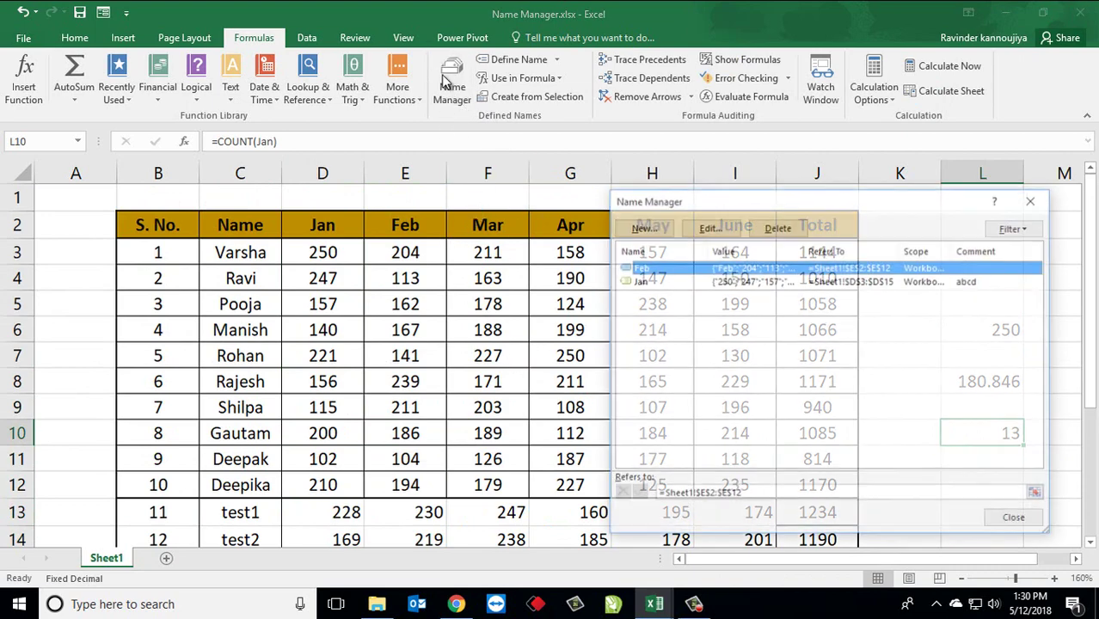
{"action": "left_click_drag", "start_coordinate": [737, 212], "coordinate": [357, 236]}
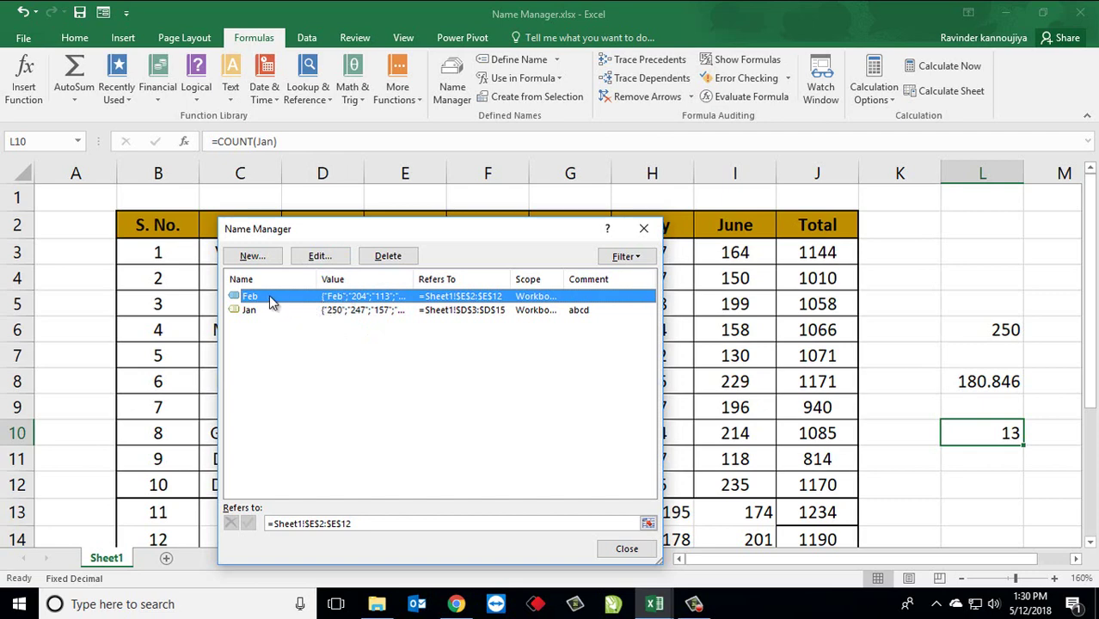
{"action": "left_click", "coordinate": [387, 259]}
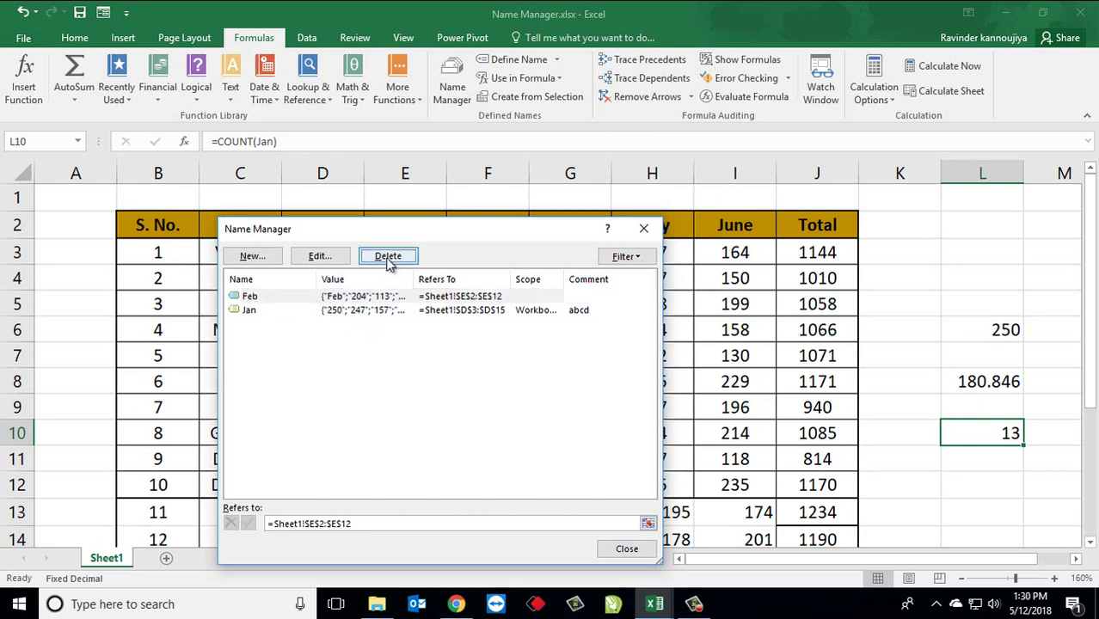
{"action": "left_click", "coordinate": [524, 347]}
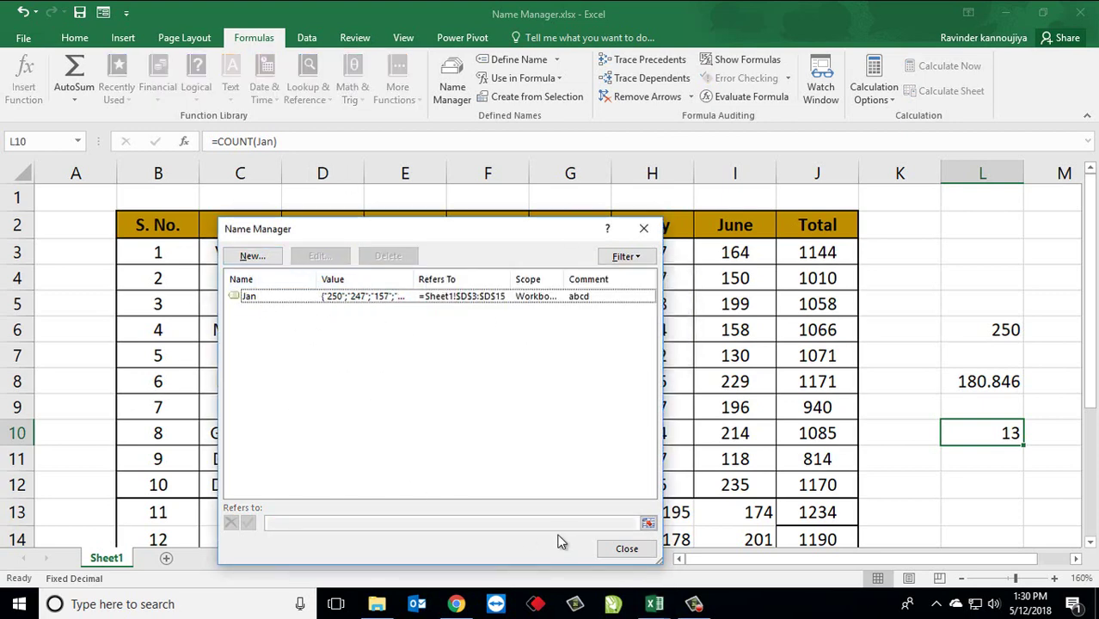
{"action": "left_click", "coordinate": [617, 547]}
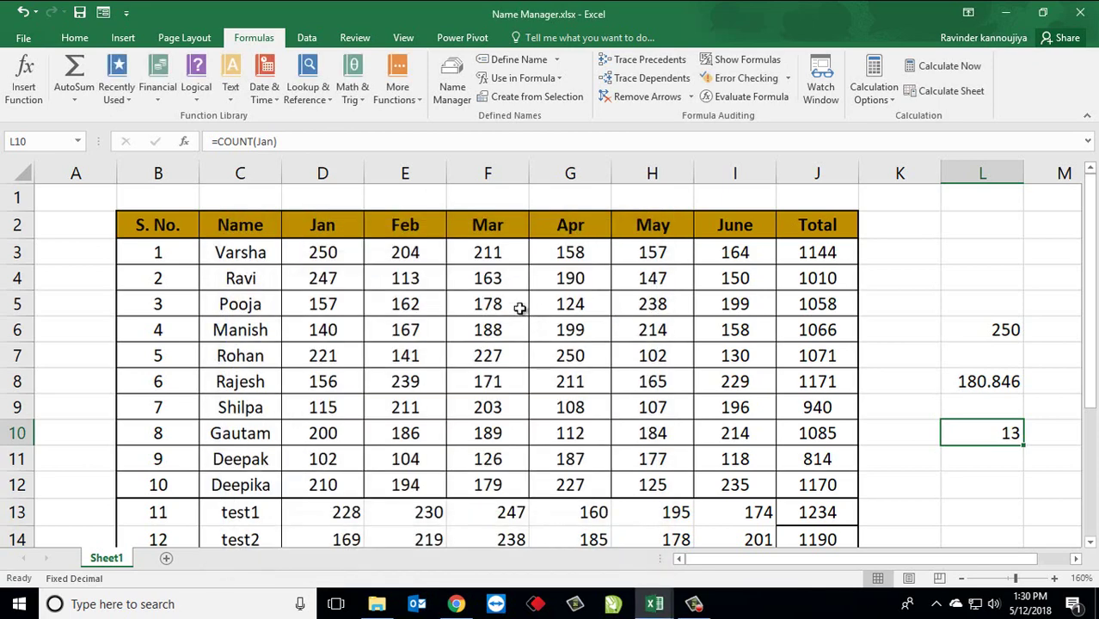
{"action": "left_click", "coordinate": [562, 79]}
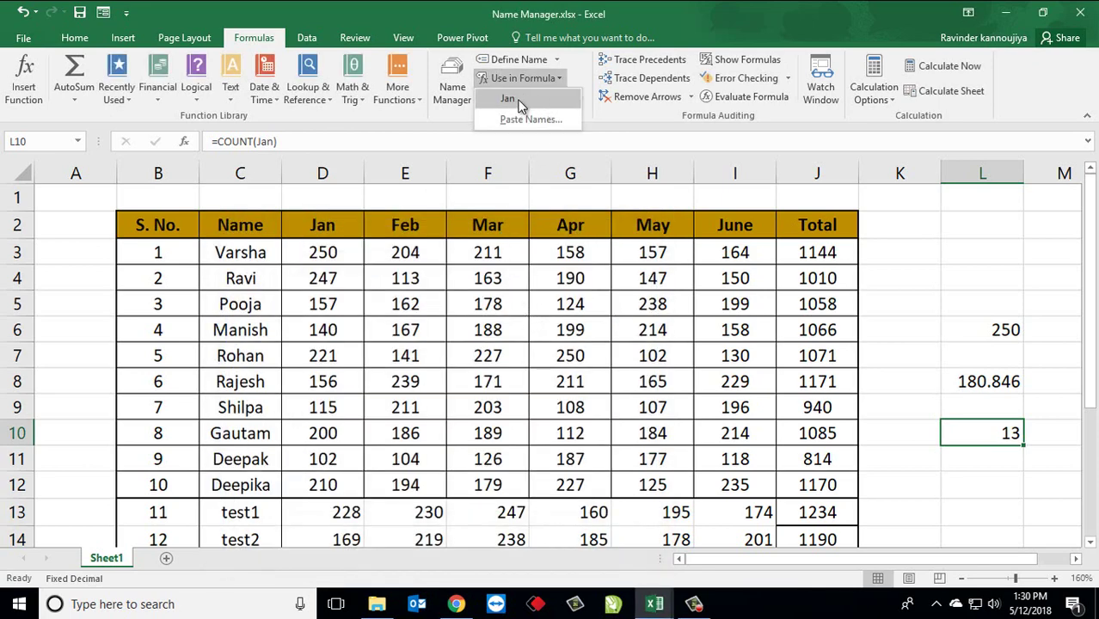
{"action": "left_click", "coordinate": [540, 101]}
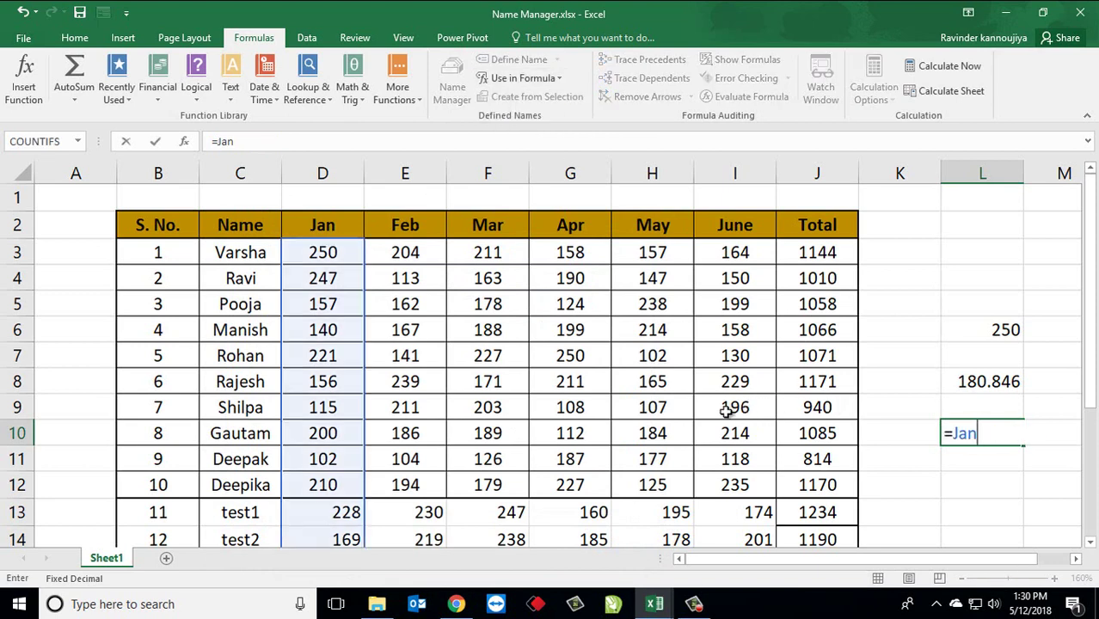
{"action": "left_click", "coordinate": [715, 488]}
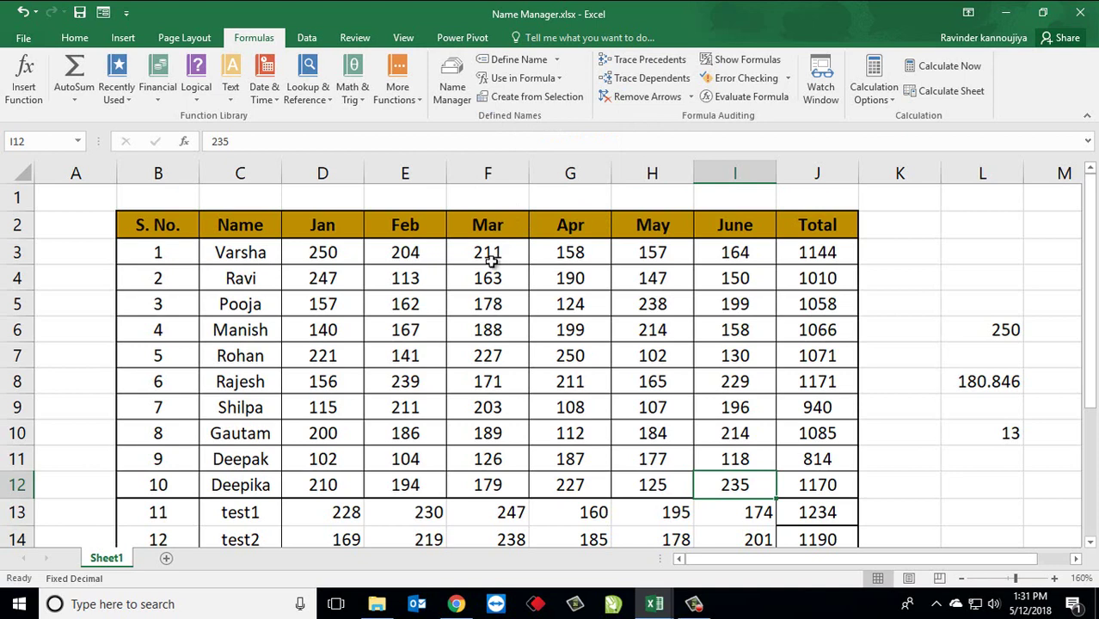
Select D2:J15 and create names from its Top row labels, one per month plus Total.
{"action": "scroll", "coordinate": [400, 278], "scroll_direction": "down", "scroll_amount": 1}
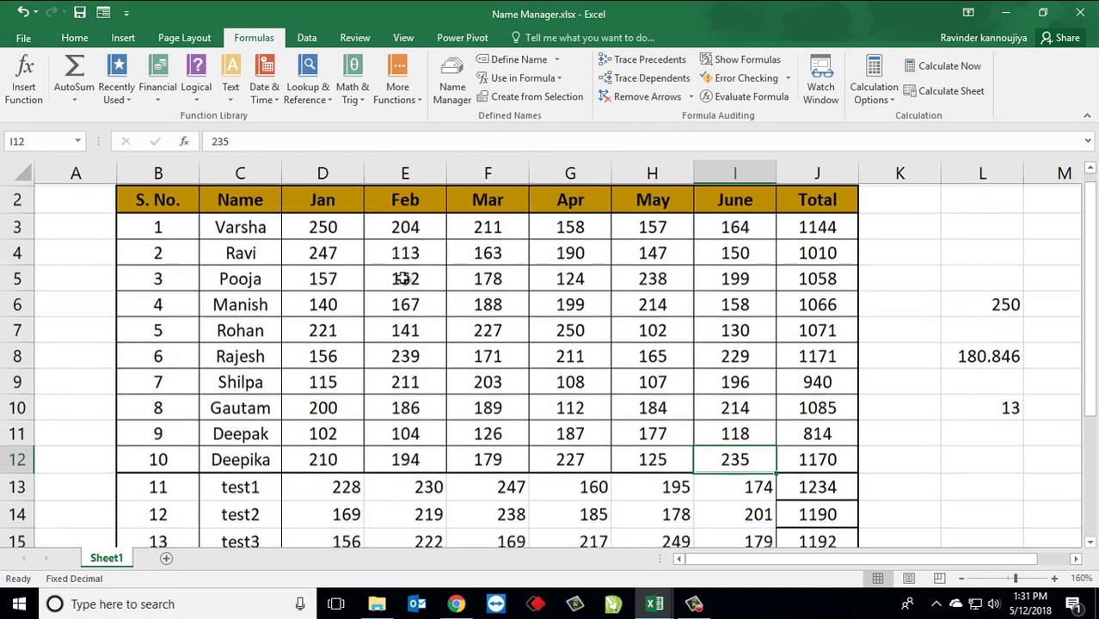
{"action": "scroll", "coordinate": [400, 278], "scroll_direction": "down", "scroll_amount": 1}
{"action": "scroll", "coordinate": [379, 249], "scroll_direction": "up", "scroll_amount": 2}
{"action": "left_click_drag", "start_coordinate": [323, 223], "coordinate": [805, 428]}
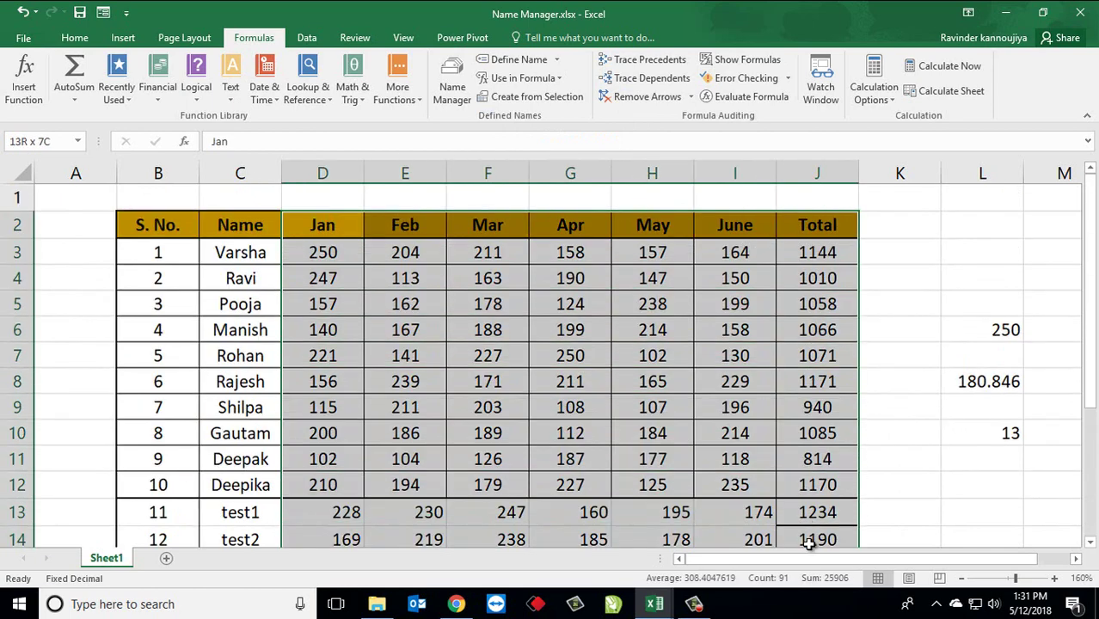
{"action": "left_click_drag", "start_coordinate": [805, 427], "coordinate": [817, 534]}
{"action": "scroll", "coordinate": [828, 381], "scroll_direction": "down", "scroll_amount": 2}
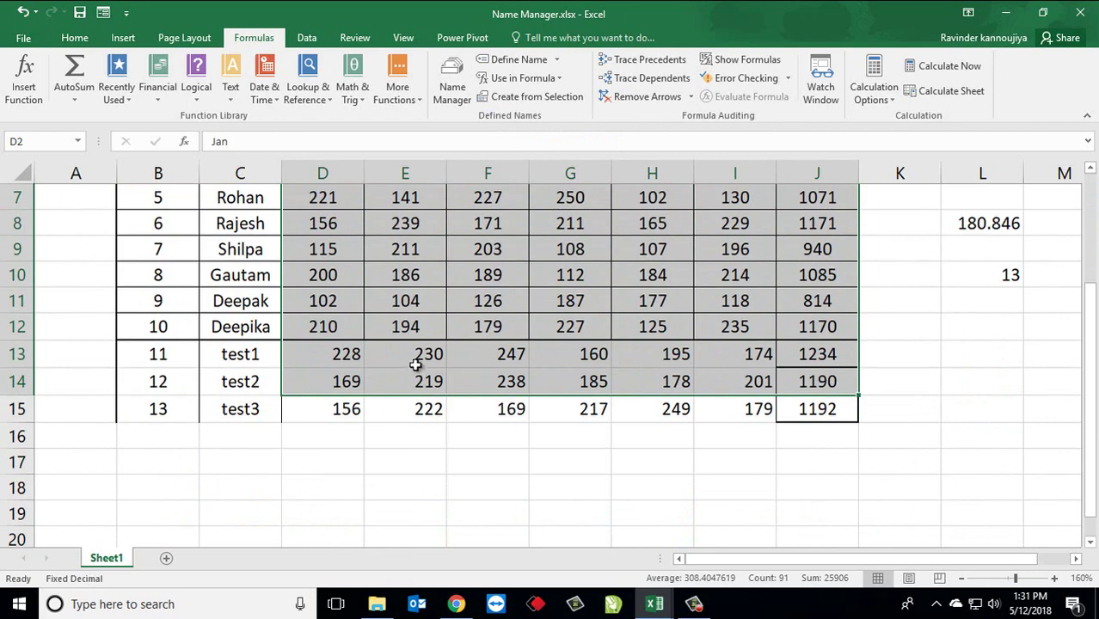
{"action": "key", "text": "shift+Down"}
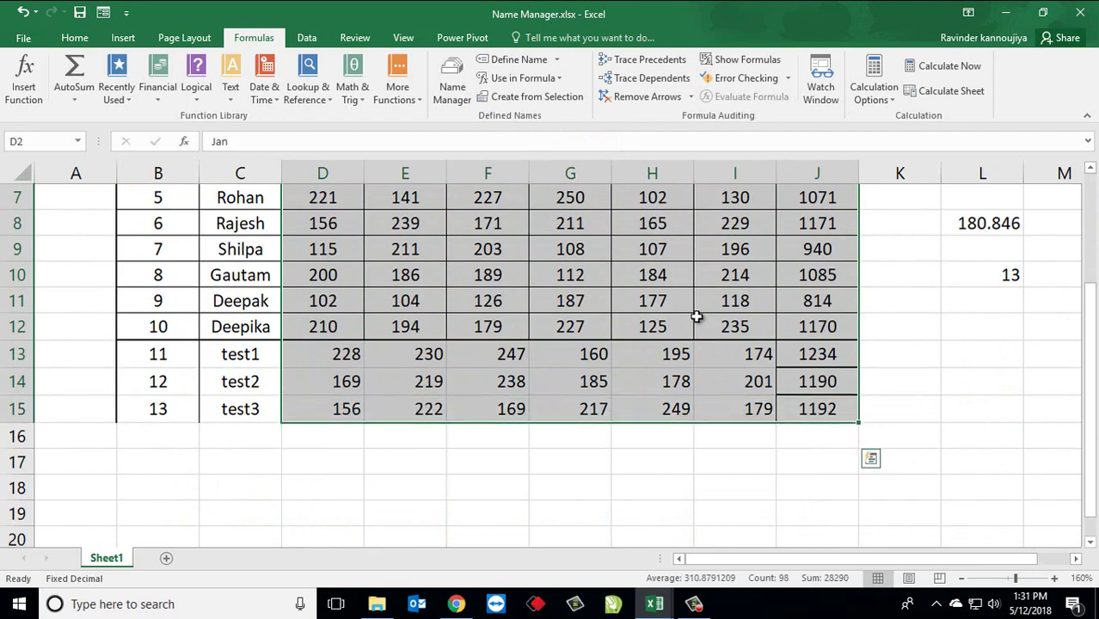
{"action": "scroll", "coordinate": [503, 372], "scroll_direction": "up", "scroll_amount": 2}
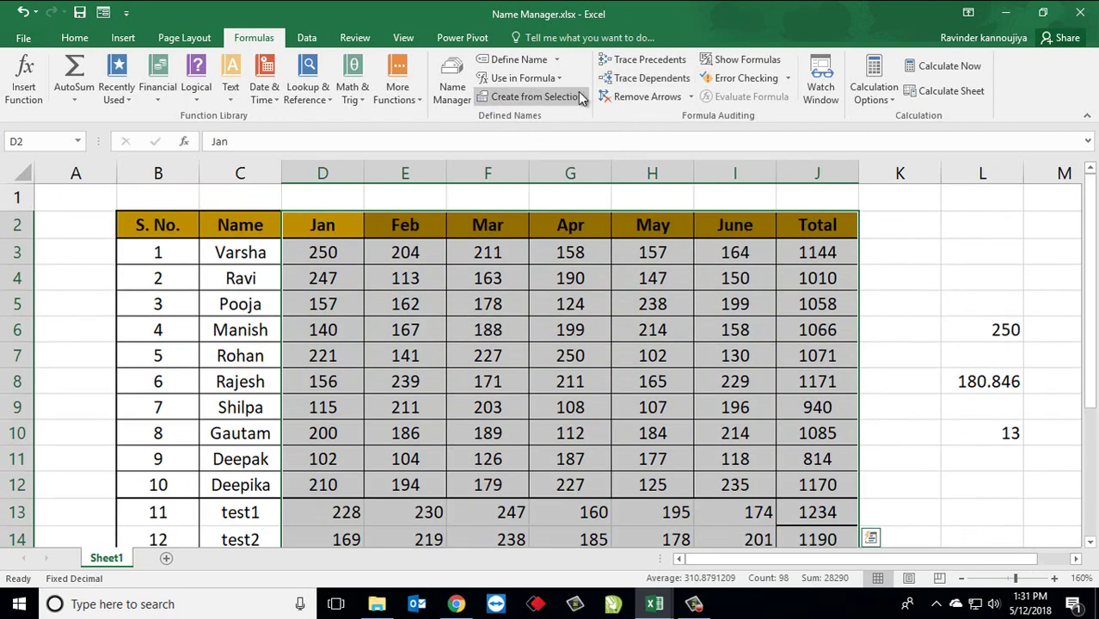
{"action": "left_click", "coordinate": [550, 97]}
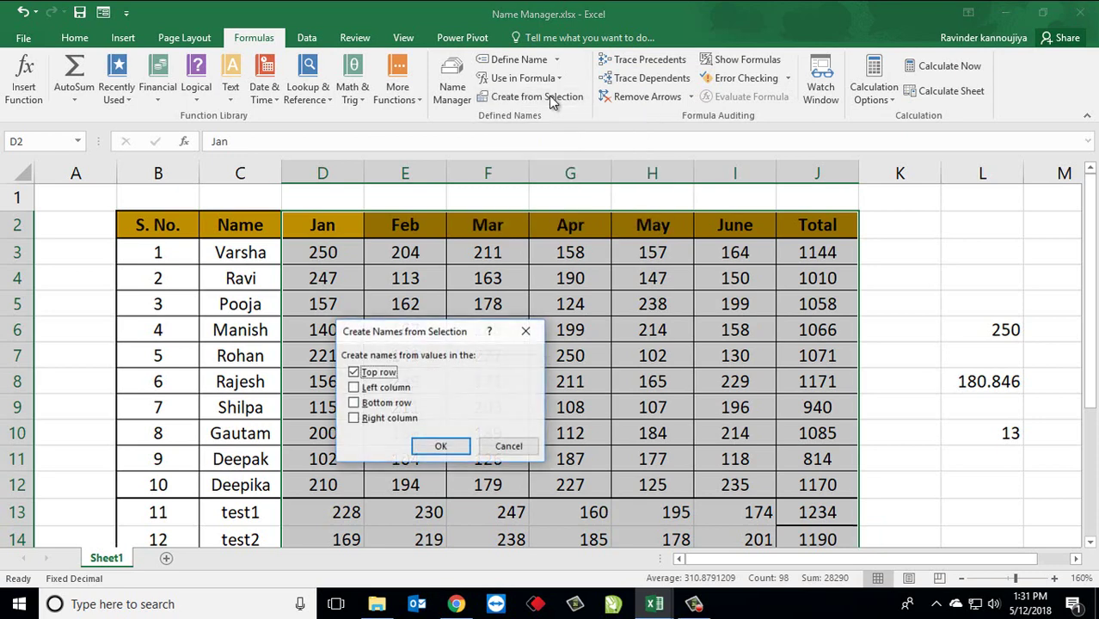
{"action": "left_click_drag", "start_coordinate": [437, 337], "coordinate": [885, 308]}
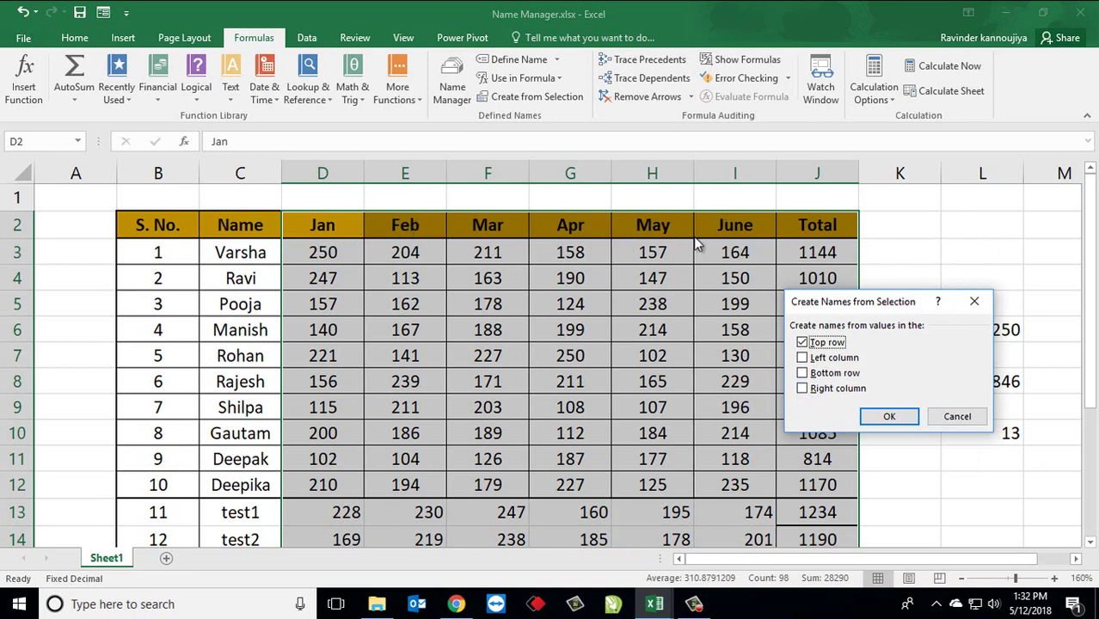
{"action": "left_click", "coordinate": [890, 416]}
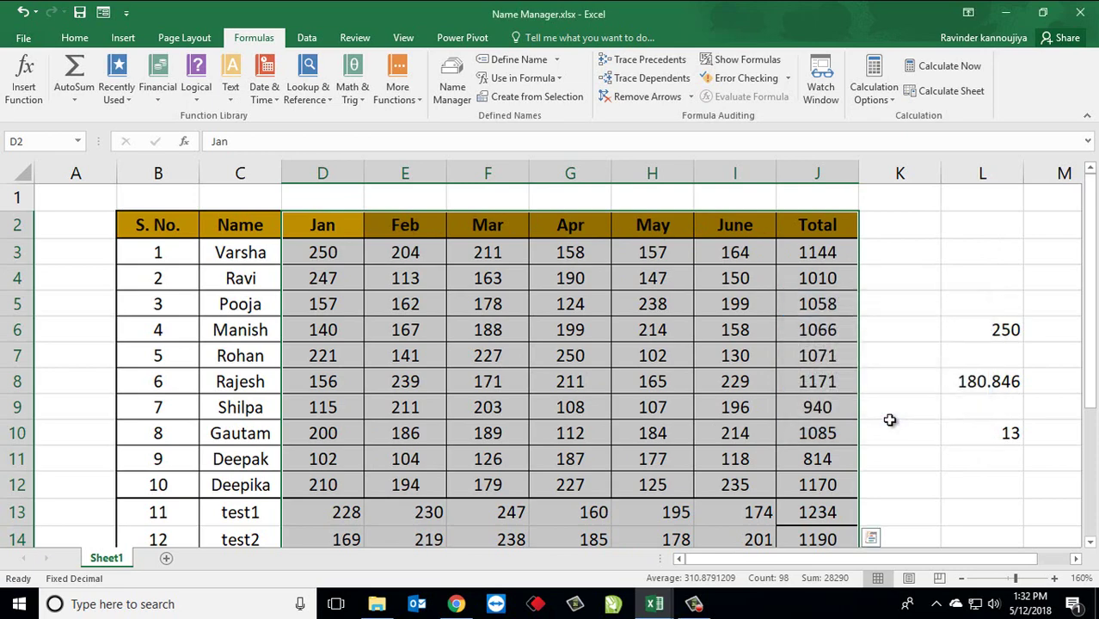
{"action": "left_click", "coordinate": [719, 397]}
{"action": "scroll", "coordinate": [694, 353], "scroll_direction": "down", "scroll_amount": 1}
{"action": "scroll", "coordinate": [694, 353], "scroll_direction": "up", "scroll_amount": 1}
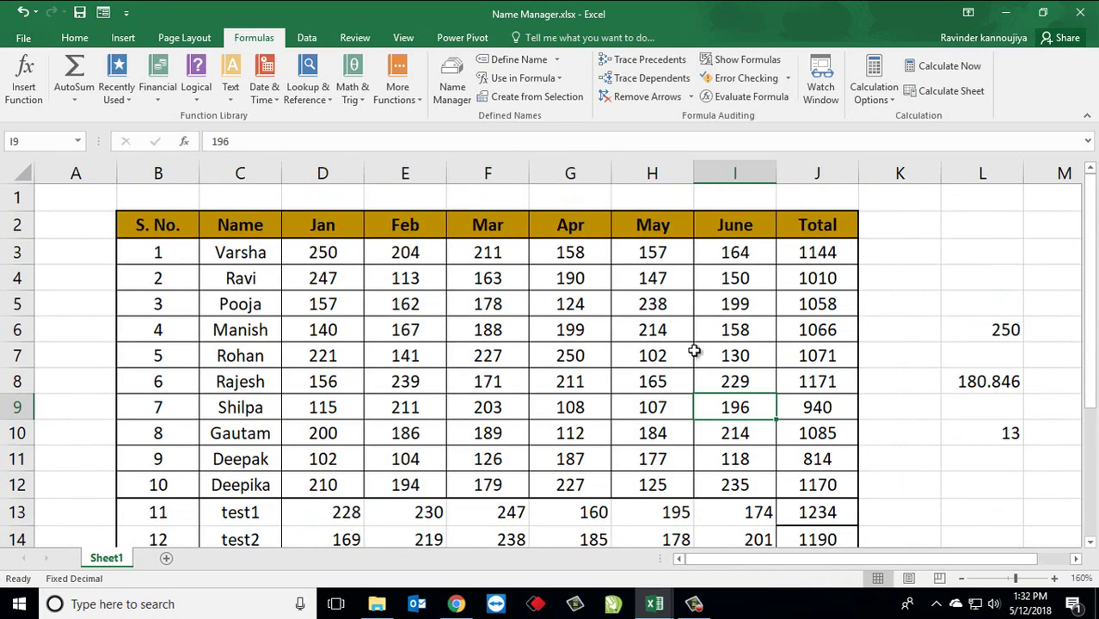
{"action": "left_click", "coordinate": [565, 80]}
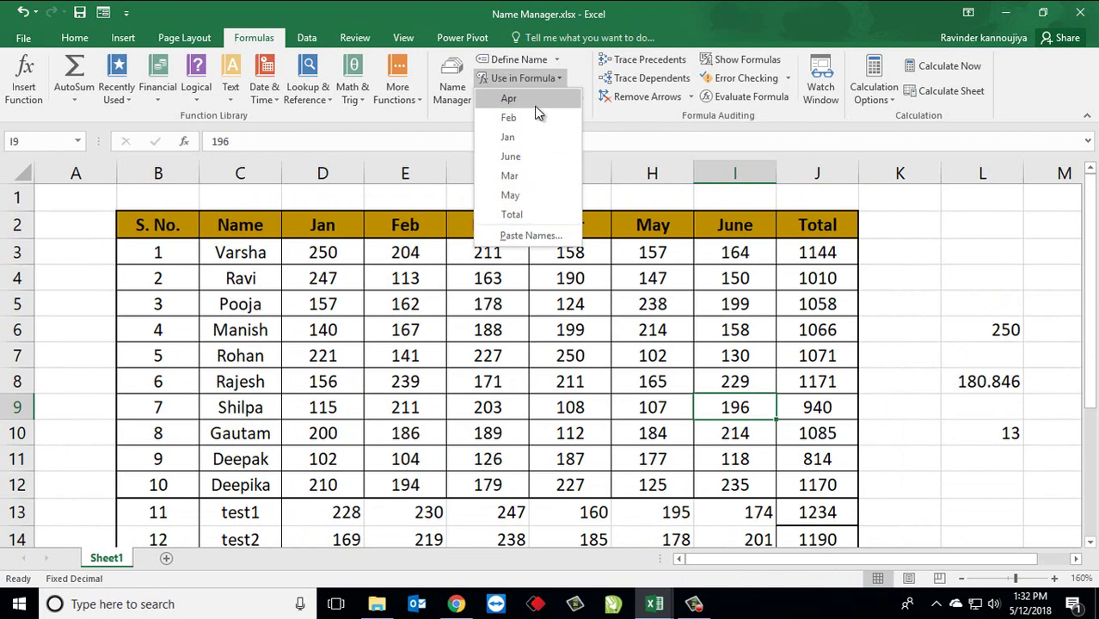
{"action": "left_click", "coordinate": [429, 355]}
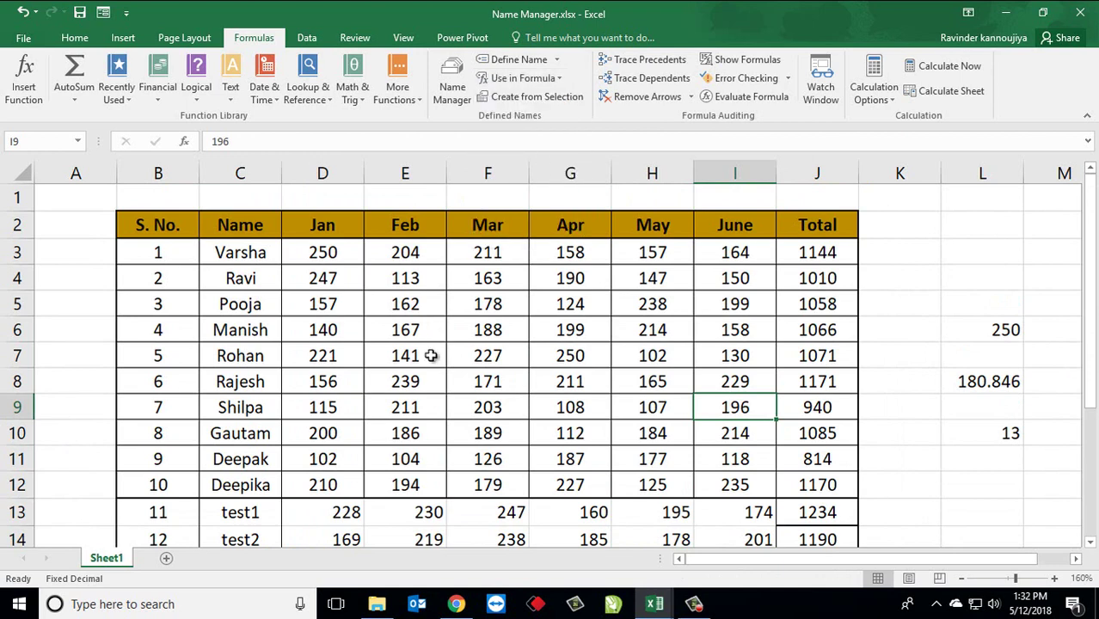
{"action": "left_click", "coordinate": [471, 92]}
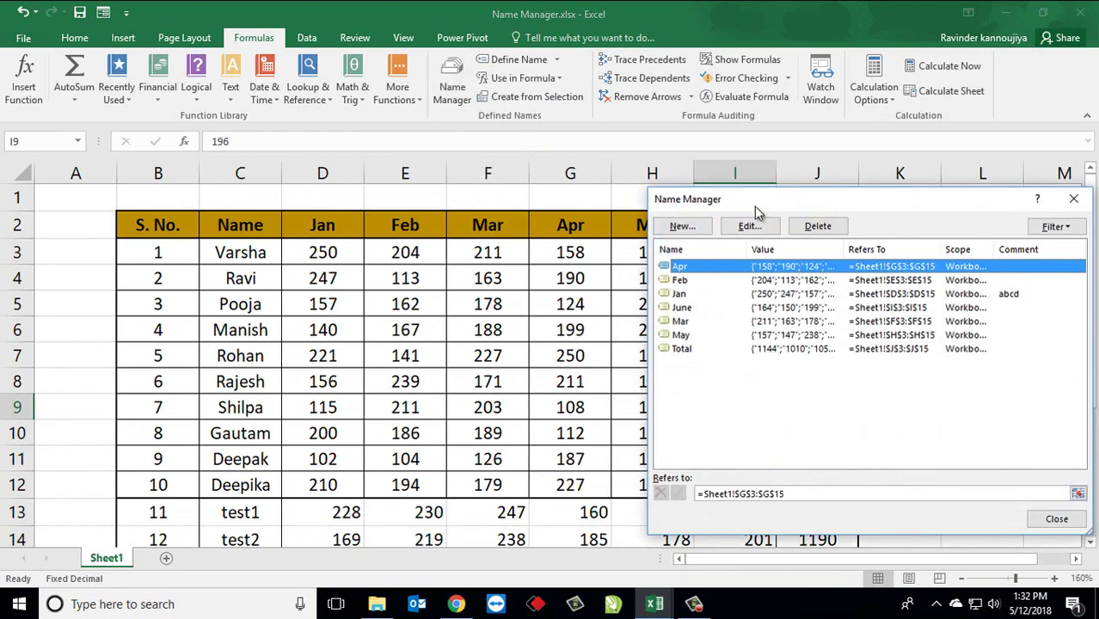
{"action": "mouse_move", "coordinate": [749, 197]}
{"action": "left_mouse_down"}
{"action": "mouse_move", "coordinate": [607, 196]}
{"action": "mouse_move", "coordinate": [490, 172]}
{"action": "left_mouse_up"}
{"action": "left_click", "coordinate": [788, 490]}
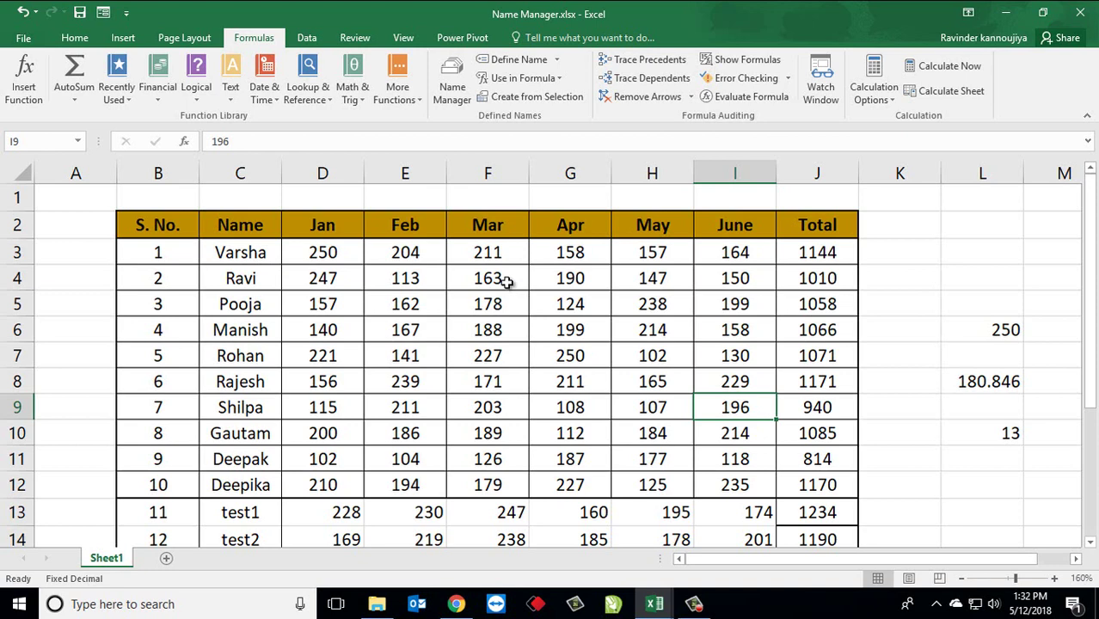
Enter =MIN(Total) in L12, which returns 814.
{"action": "left_click", "coordinate": [950, 479]}
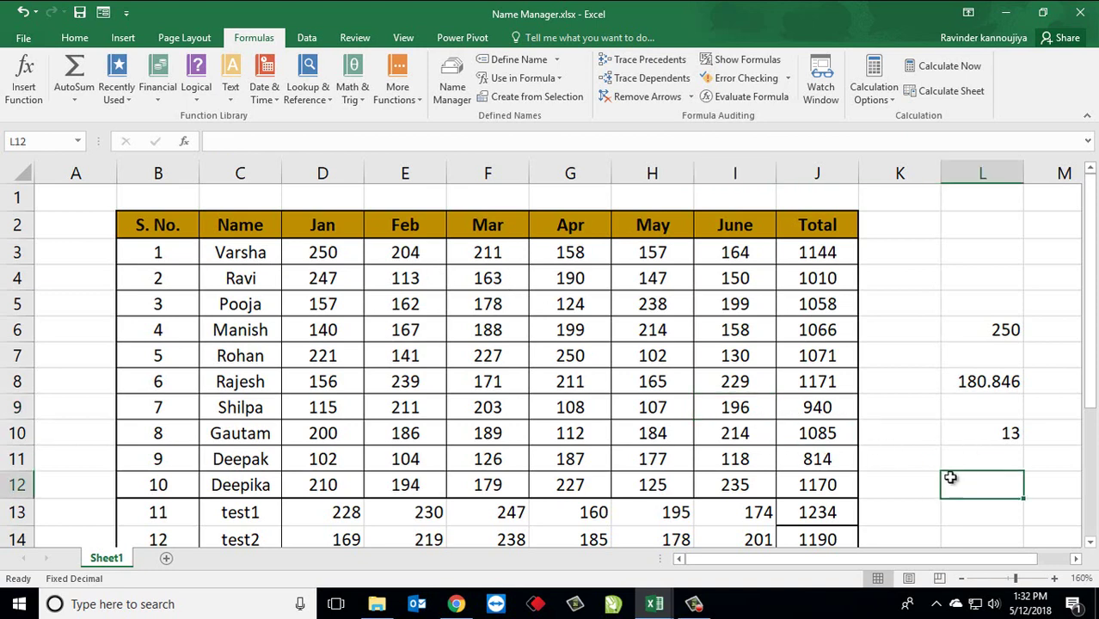
{"action": "type", "text": "="}
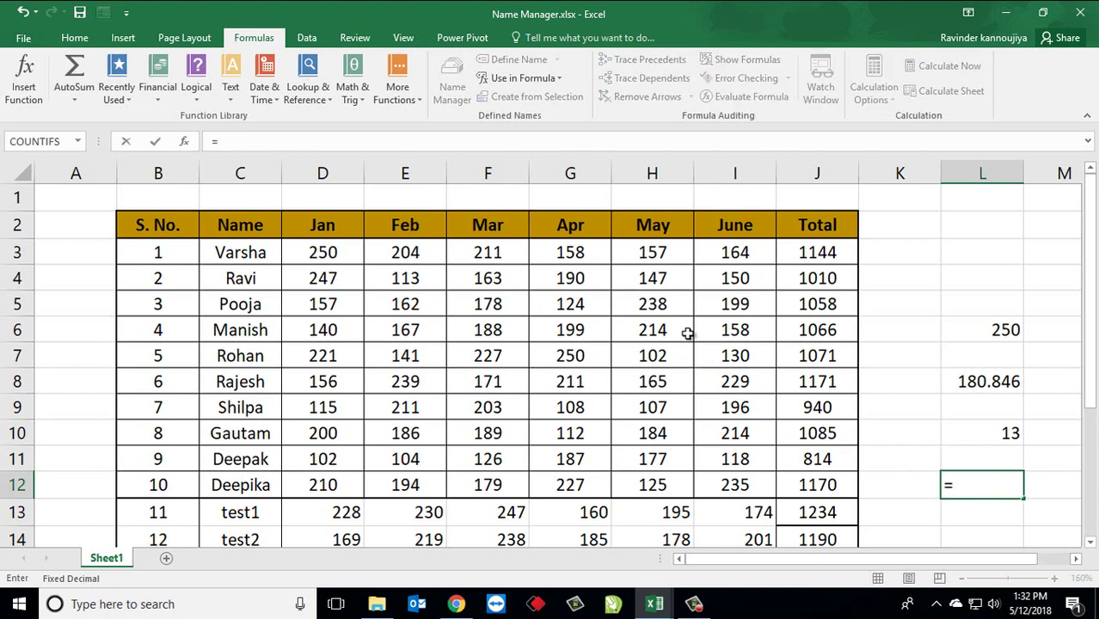
{"action": "type", "text": "min"}
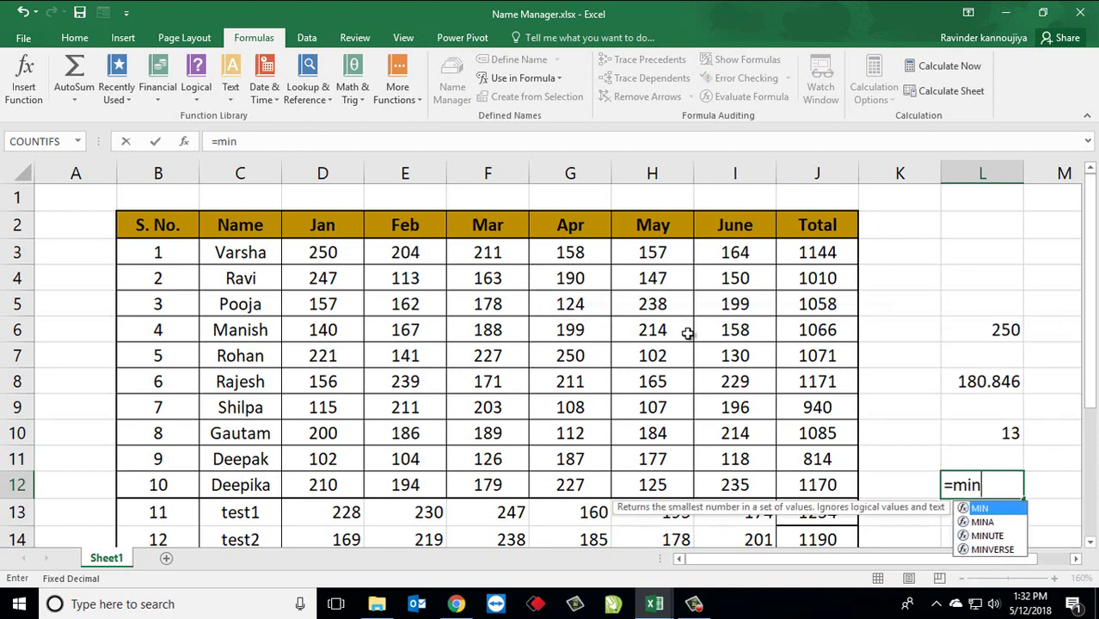
{"action": "key", "text": "Tab"}
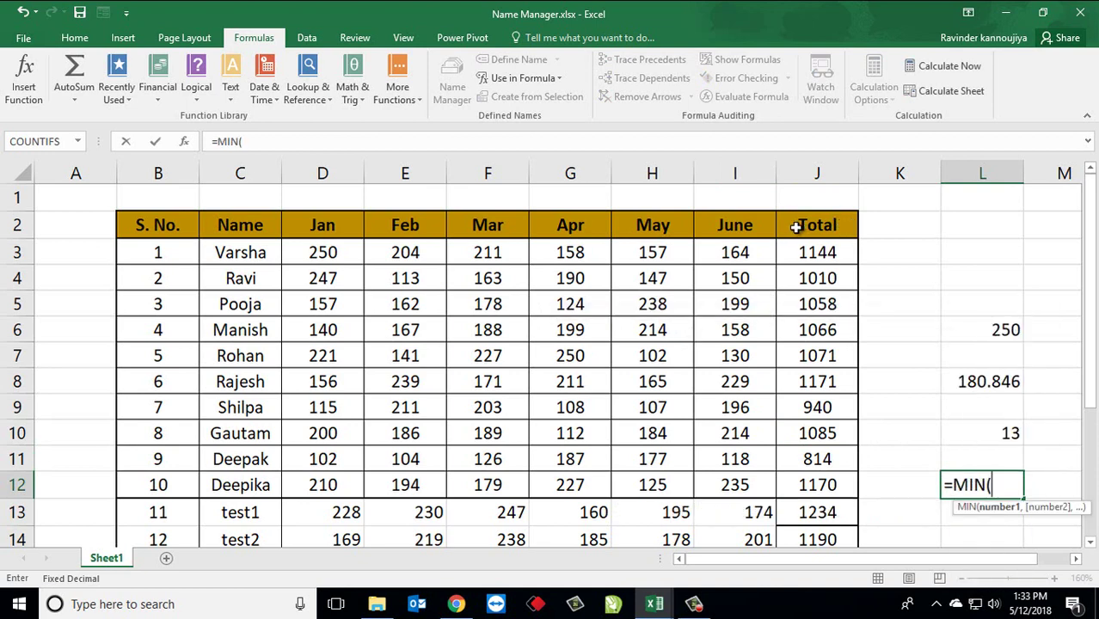
{"action": "type", "text": "tot"}
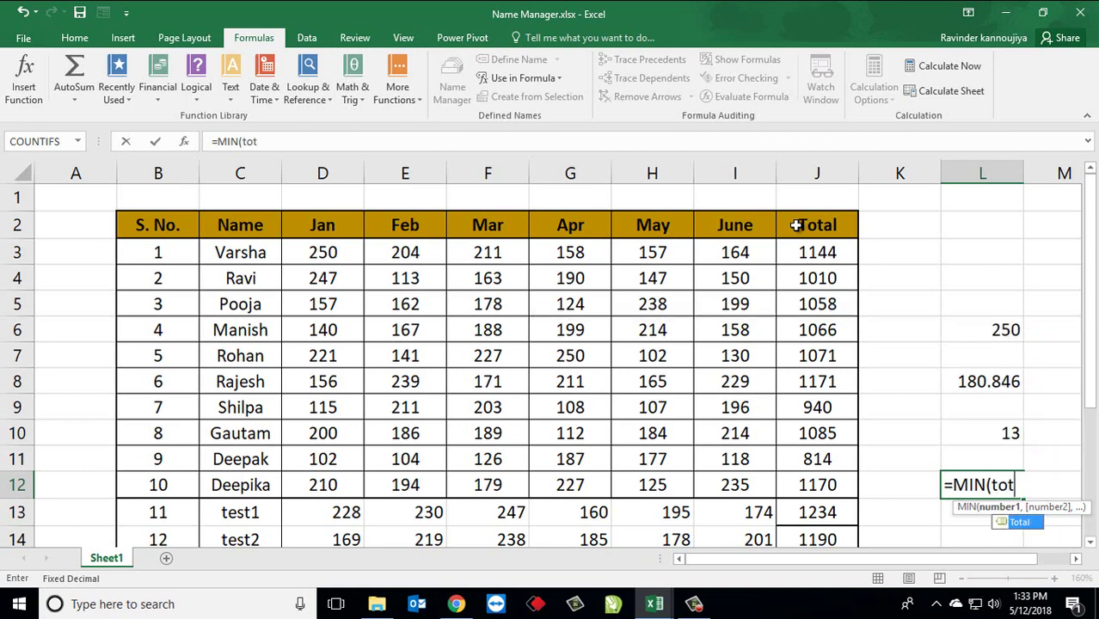
{"action": "type", "text": "a"}
{"action": "key", "text": "Tab"}
{"action": "key", "text": "Return"}
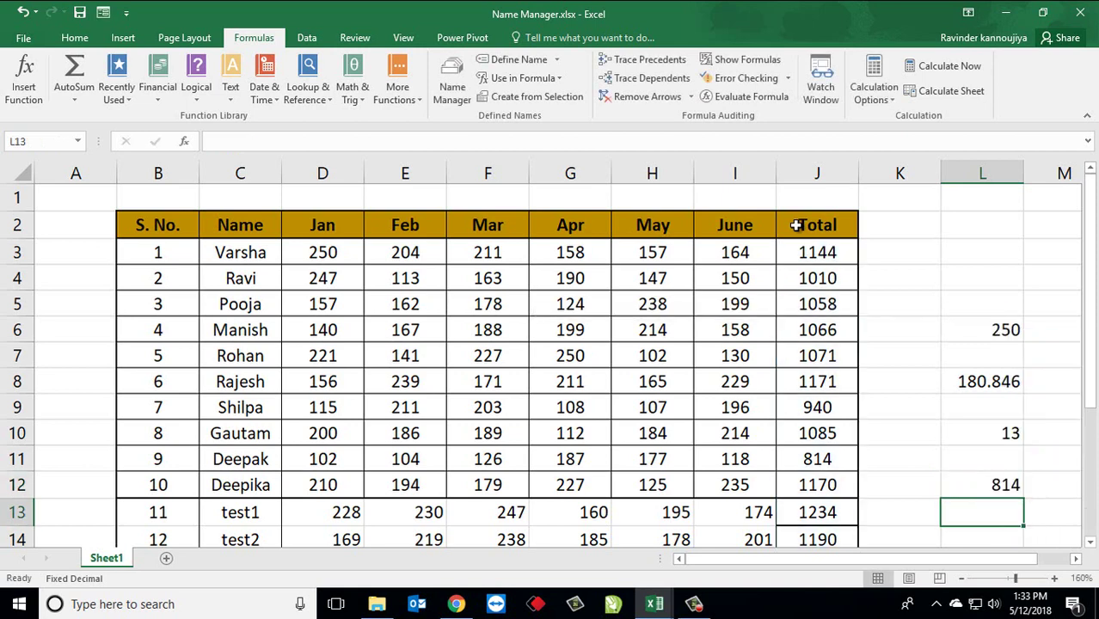
{"action": "key", "text": "Up"}
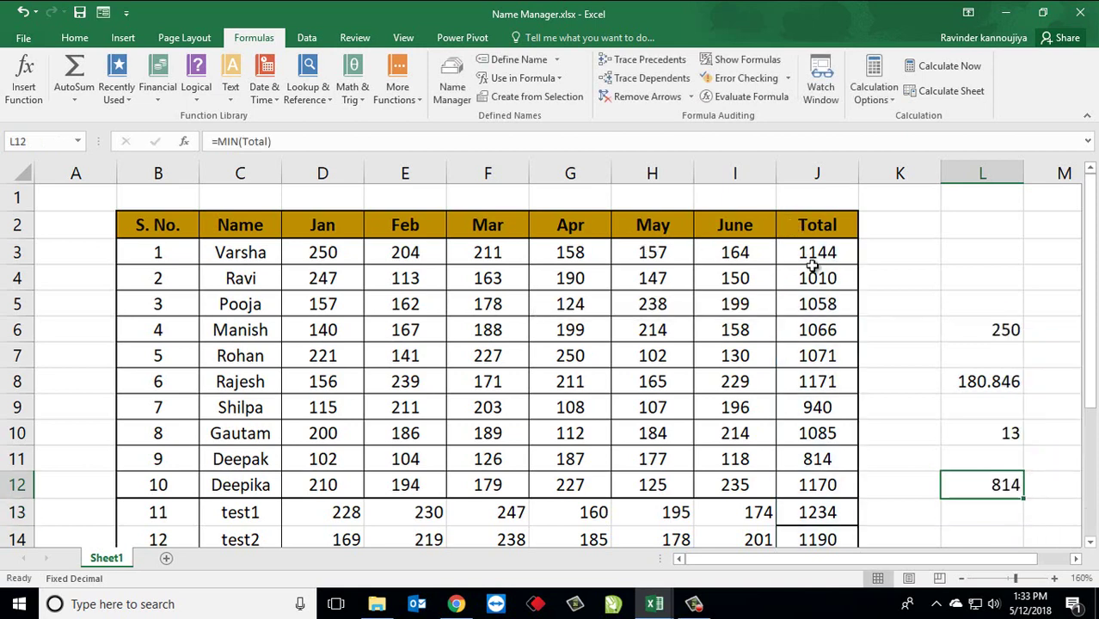
Inspect the Total column formulas and find the row with the 814 total.
{"action": "mouse_move", "coordinate": [815, 251]}
{"action": "left_mouse_down"}
{"action": "mouse_move", "coordinate": [805, 401]}
{"action": "mouse_move", "coordinate": [813, 524]}
{"action": "left_mouse_up"}
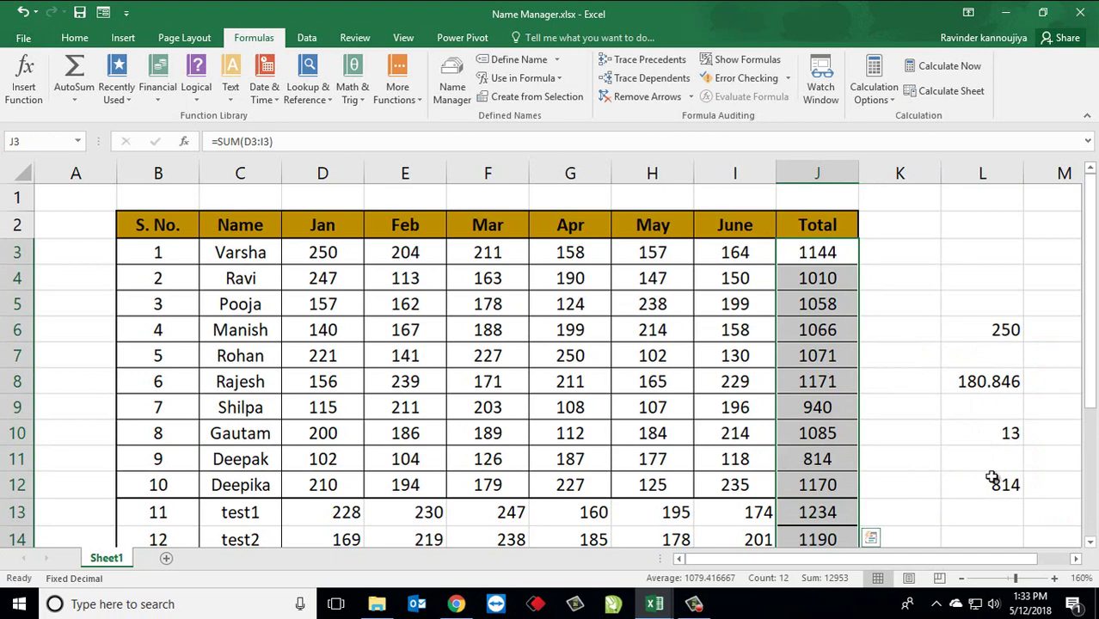
{"action": "left_click", "coordinate": [979, 479]}
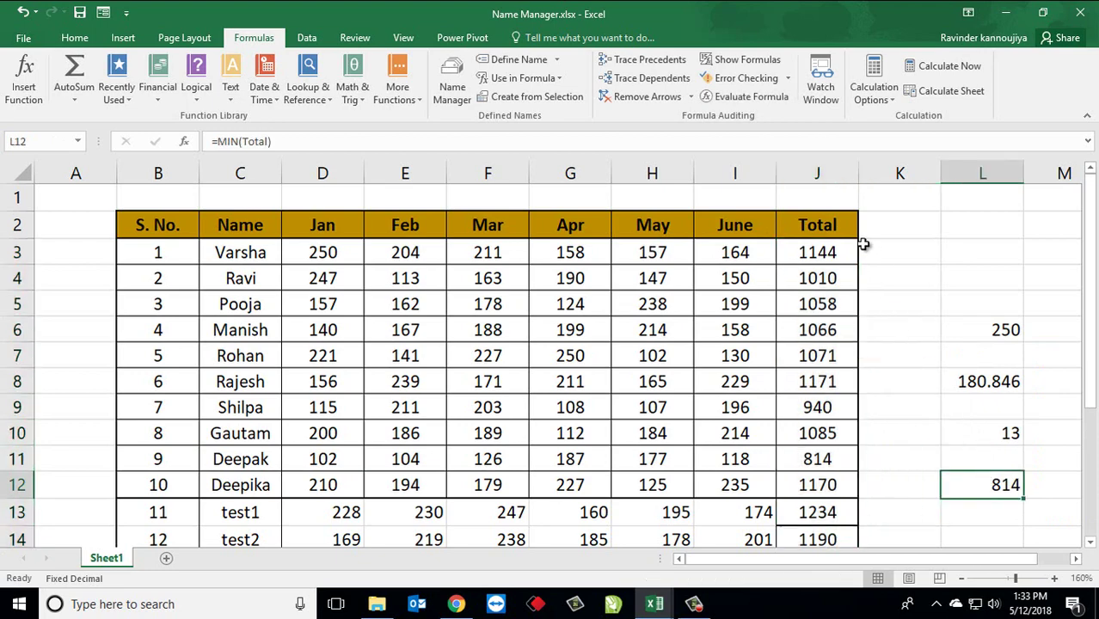
{"action": "scroll", "coordinate": [803, 425], "scroll_direction": "down", "scroll_amount": 1}
{"action": "scroll", "coordinate": [809, 430], "scroll_direction": "up", "scroll_amount": 1}
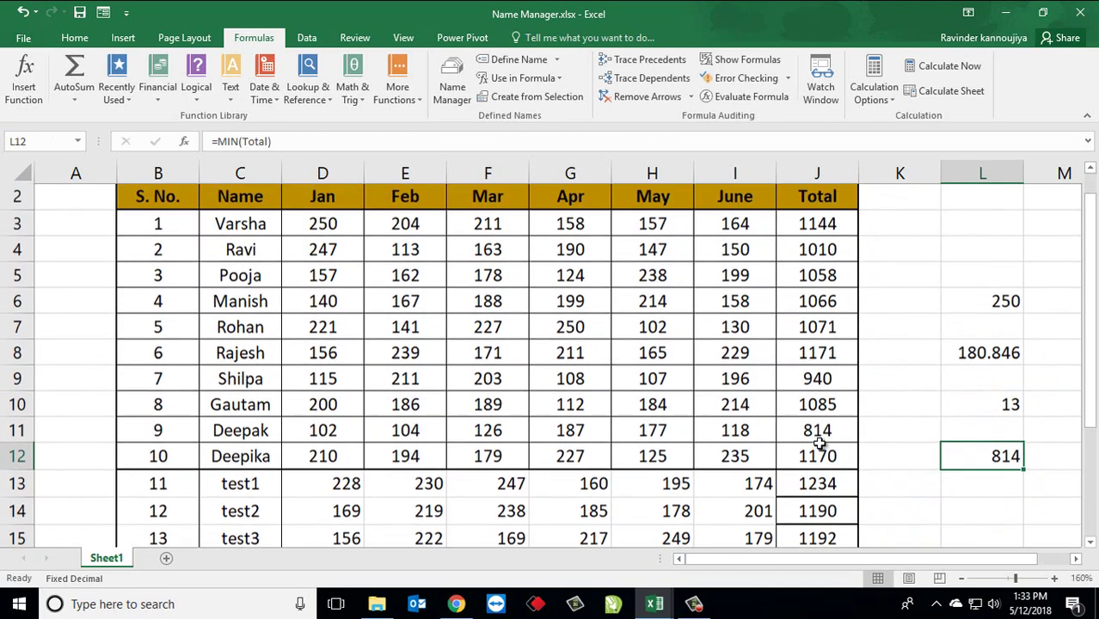
{"action": "left_click", "coordinate": [828, 256]}
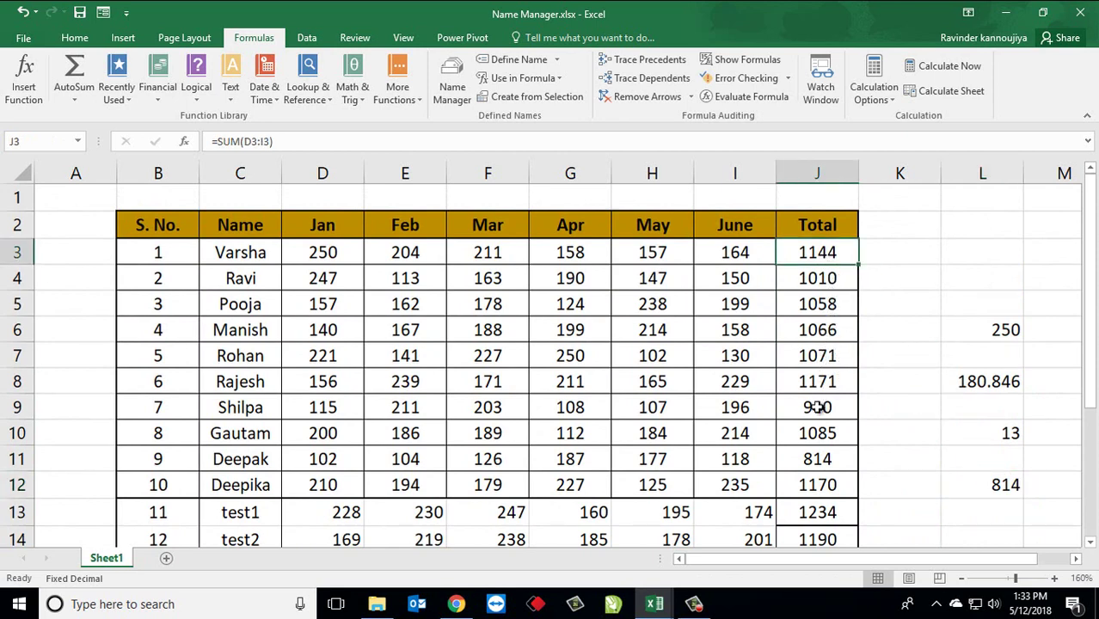
{"action": "left_click", "coordinate": [813, 456]}
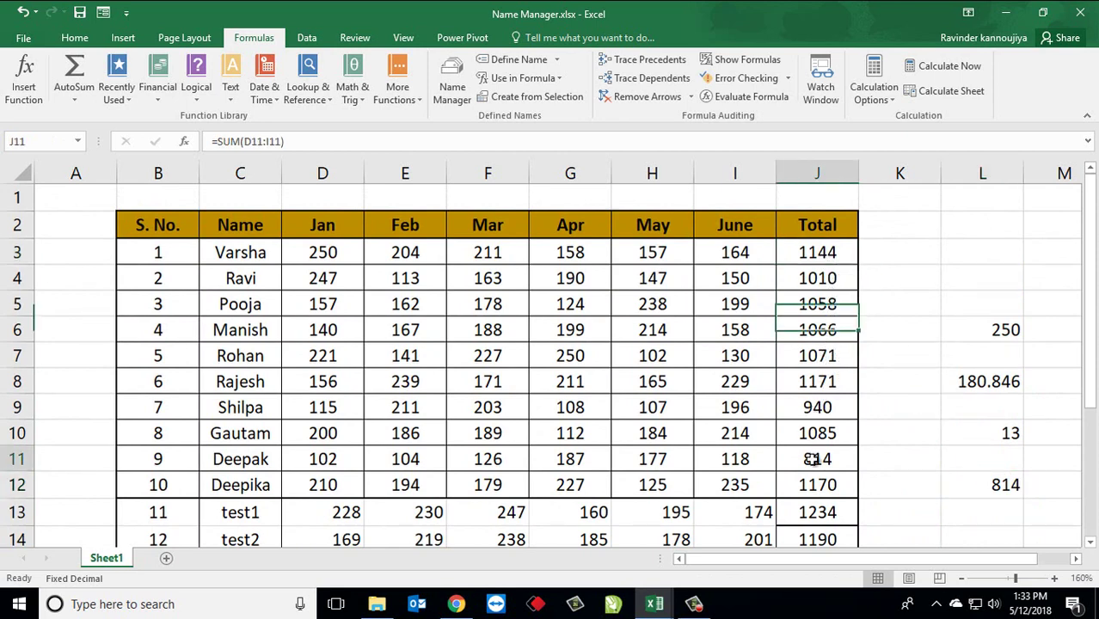
{"action": "left_click", "coordinate": [236, 459]}
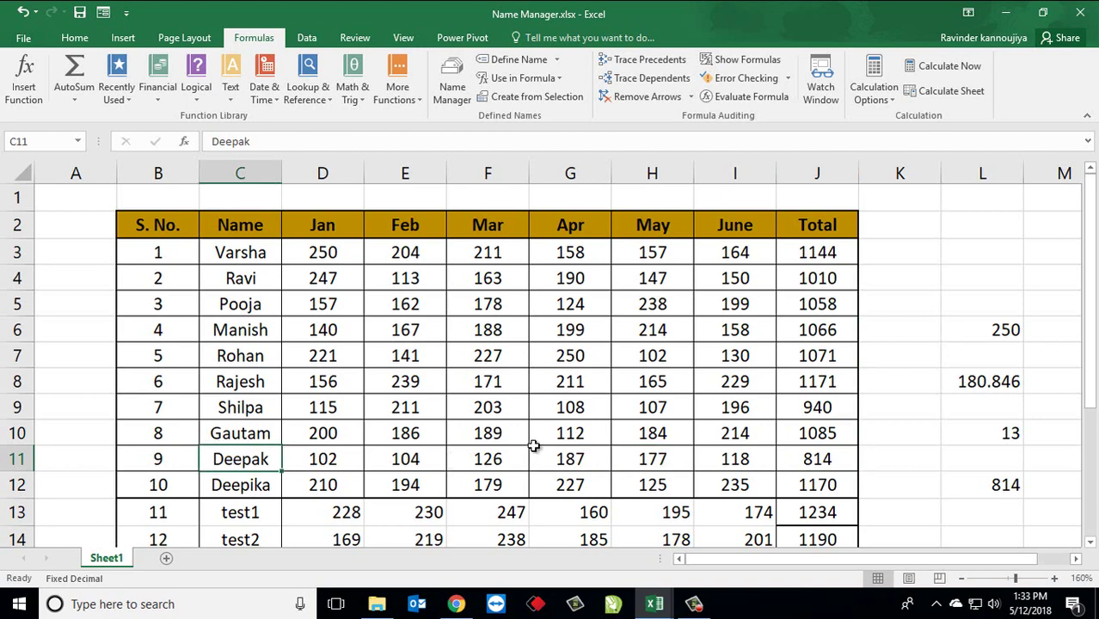
{"action": "left_click", "coordinate": [1017, 487]}
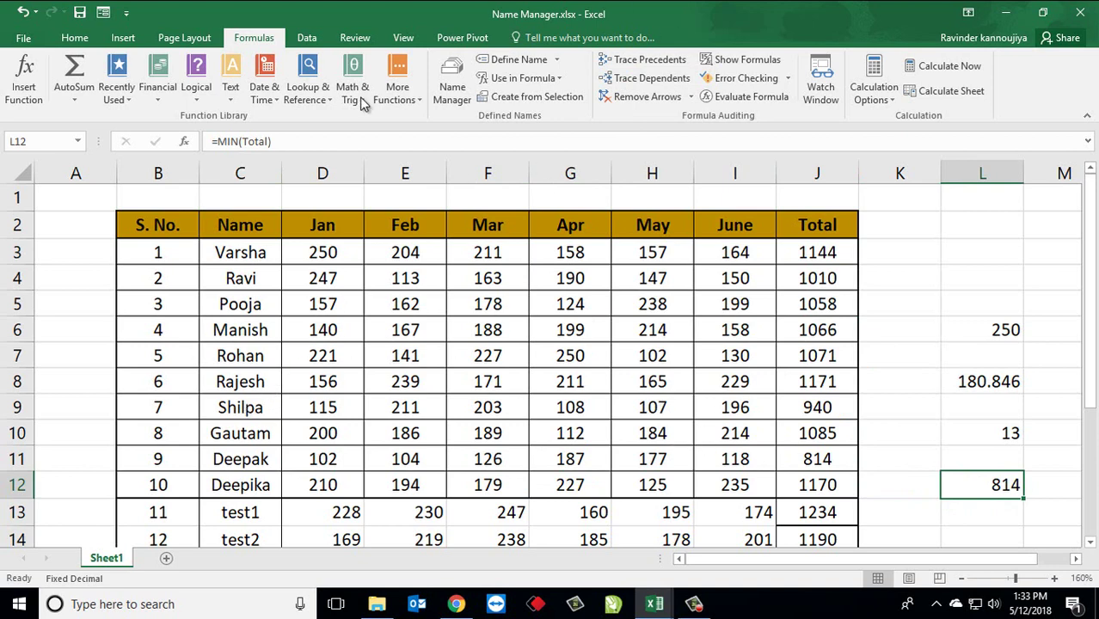
{"action": "left_click", "coordinate": [370, 293]}
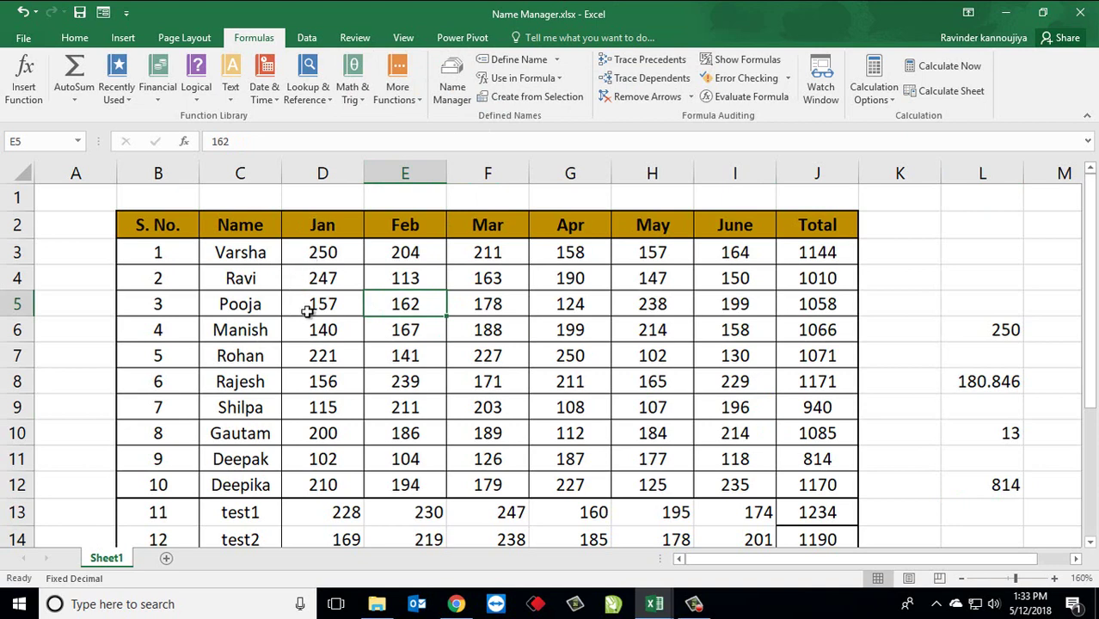
Name the January cells D3:D12 'jai' through the Name Box.
{"action": "left_click_drag", "start_coordinate": [348, 253], "coordinate": [322, 469]}
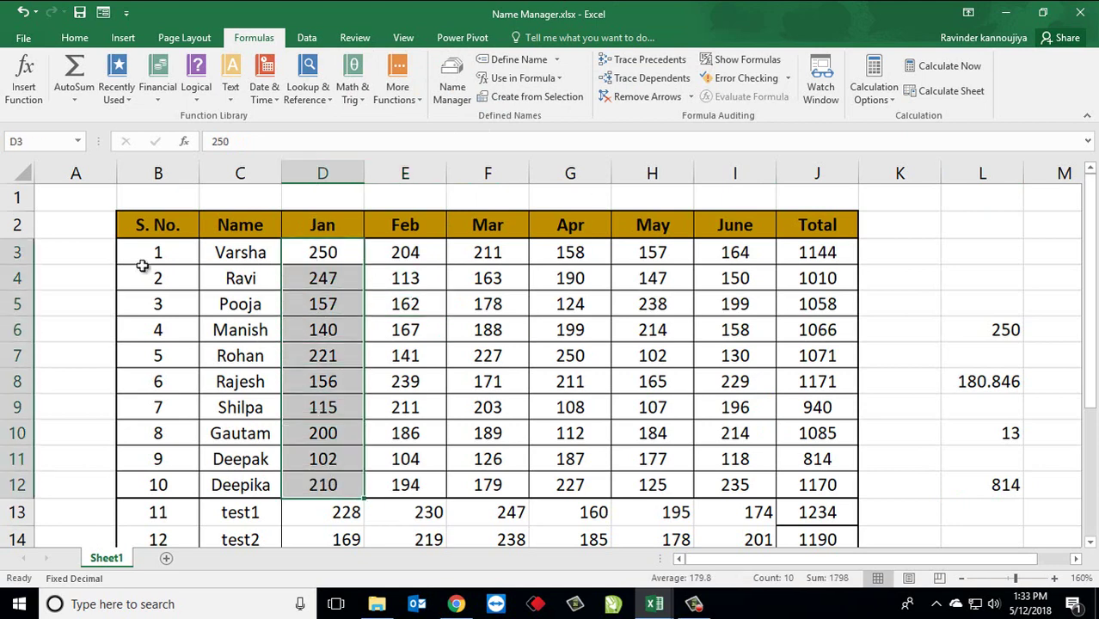
{"action": "left_click", "coordinate": [41, 141]}
{"action": "type", "text": "jai"}
{"action": "key", "text": "Return"}
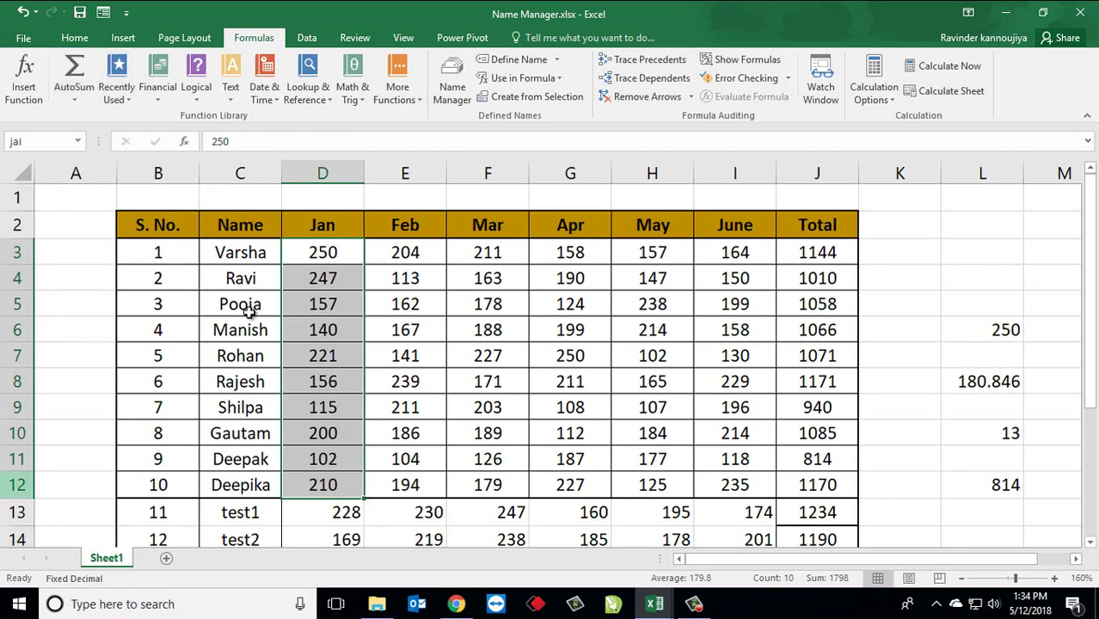
{"action": "mouse_move", "coordinate": [351, 247]}
{"action": "left_mouse_down"}
{"action": "mouse_move", "coordinate": [365, 416]}
{"action": "mouse_move", "coordinate": [343, 487]}
{"action": "left_mouse_up"}
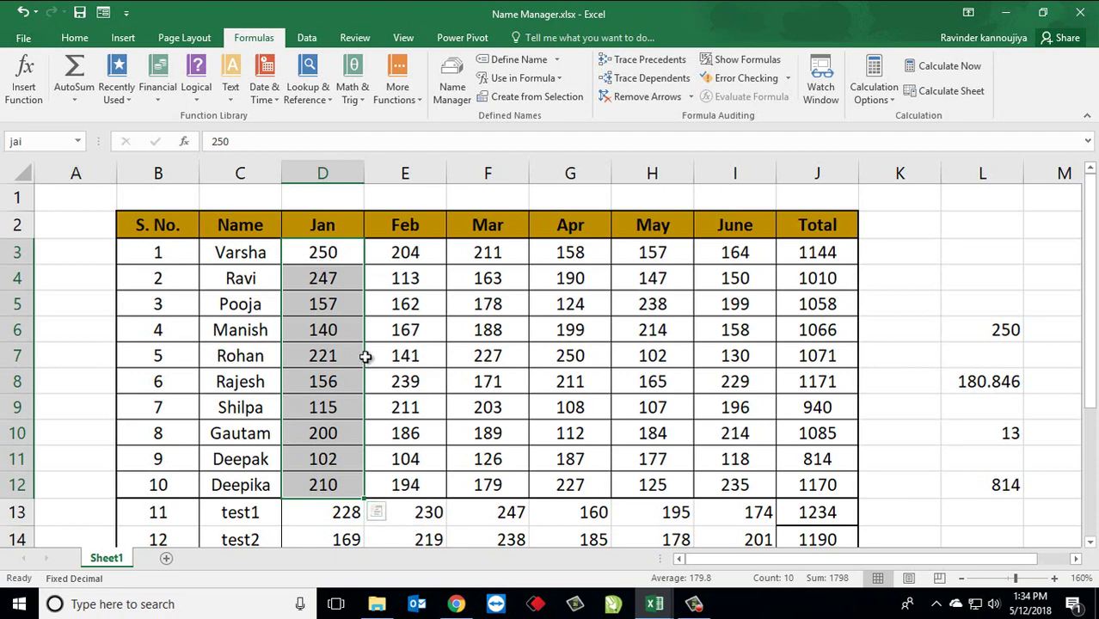
Enter =COUNT(jai) in E19 below the table, returning 10.
{"action": "scroll", "coordinate": [368, 356], "scroll_direction": "down", "scroll_amount": 3}
{"action": "left_click", "coordinate": [406, 428]}
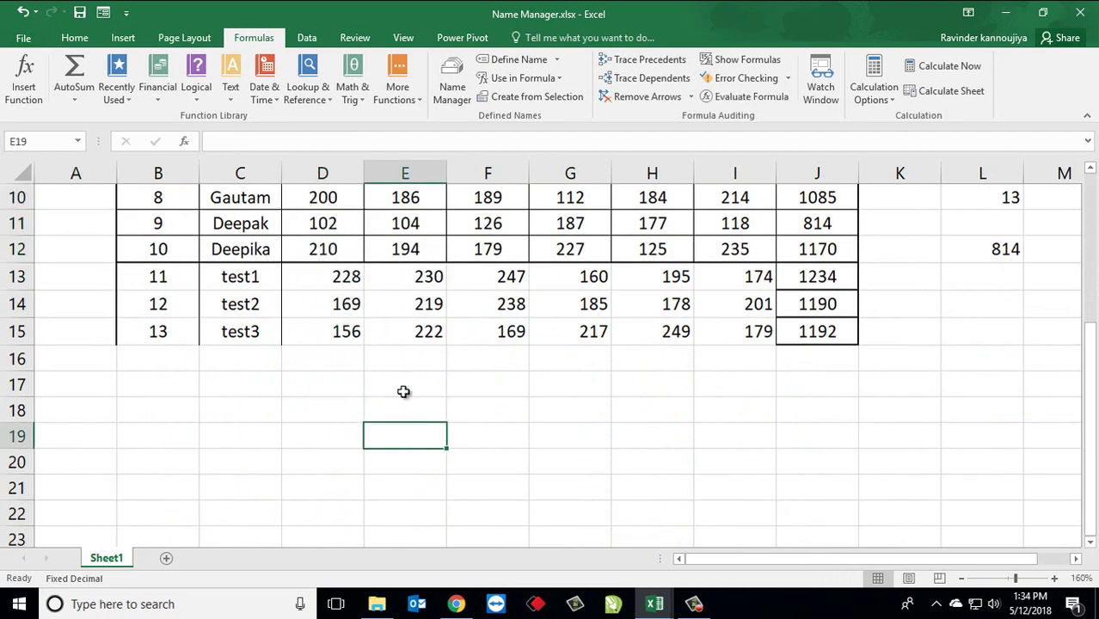
{"action": "type", "text": "="}
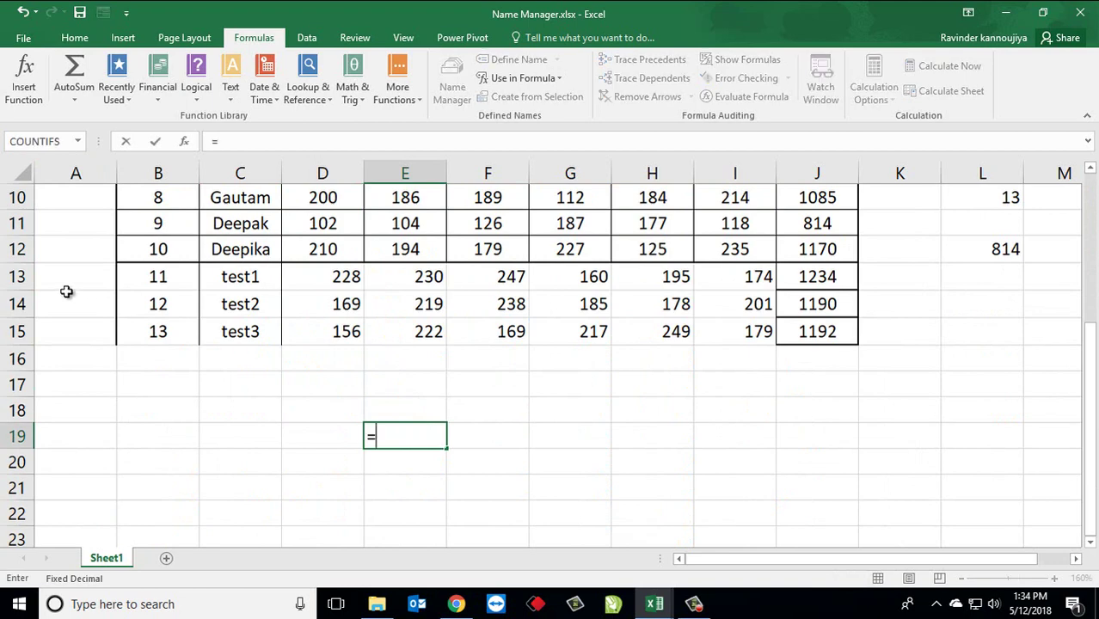
{"action": "type", "text": "coun"}
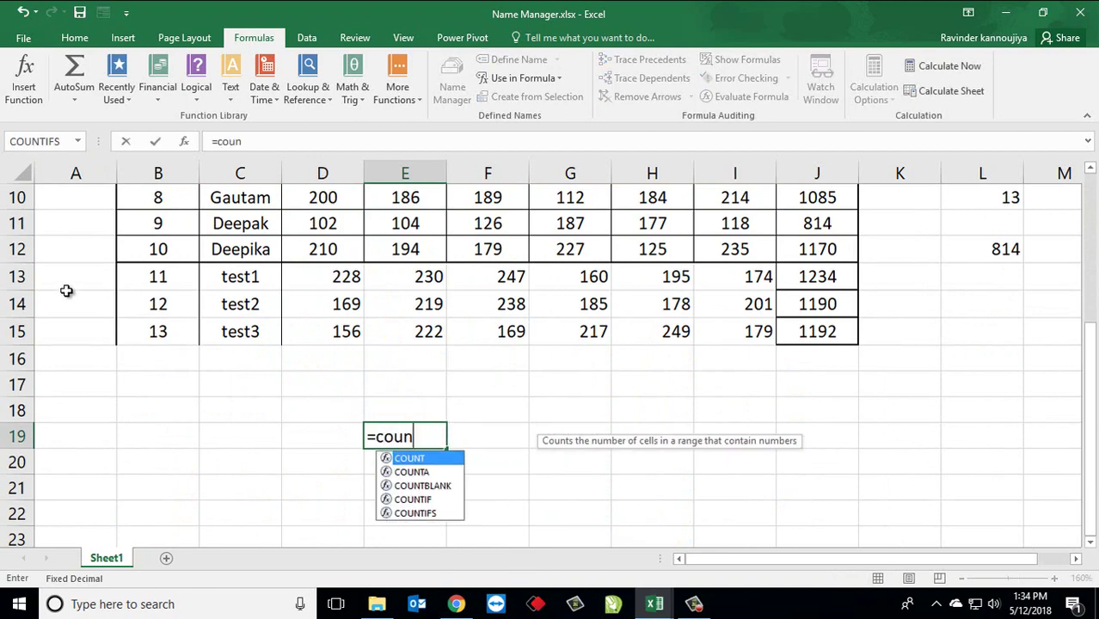
{"action": "key", "text": "Tab"}
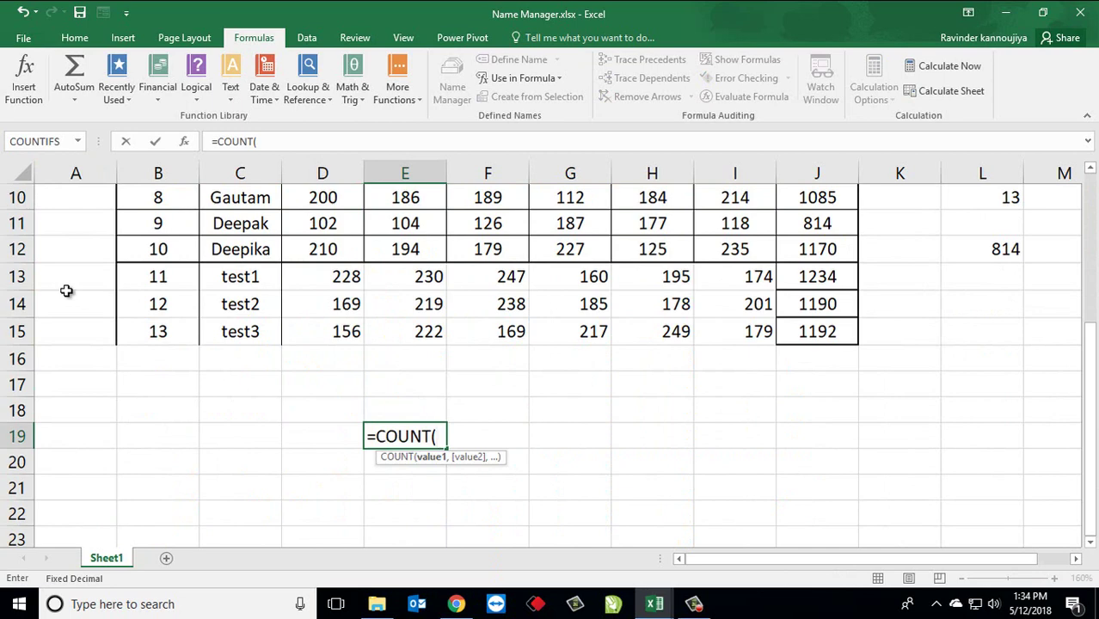
{"action": "type", "text": "jai"}
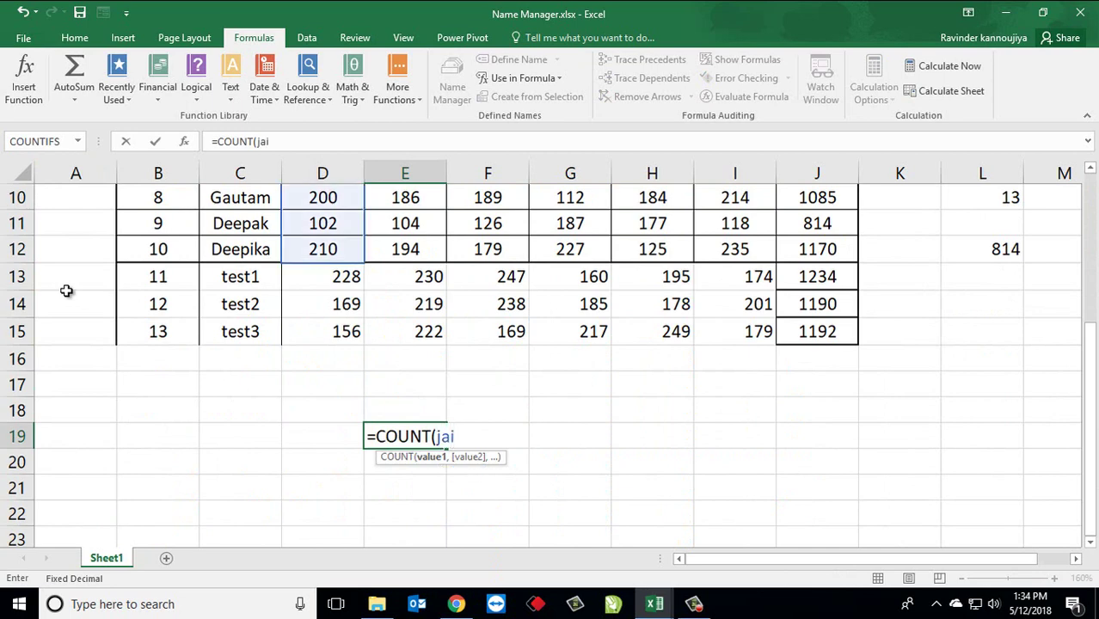
{"action": "type", "text": ")"}
{"action": "key", "text": "Return"}
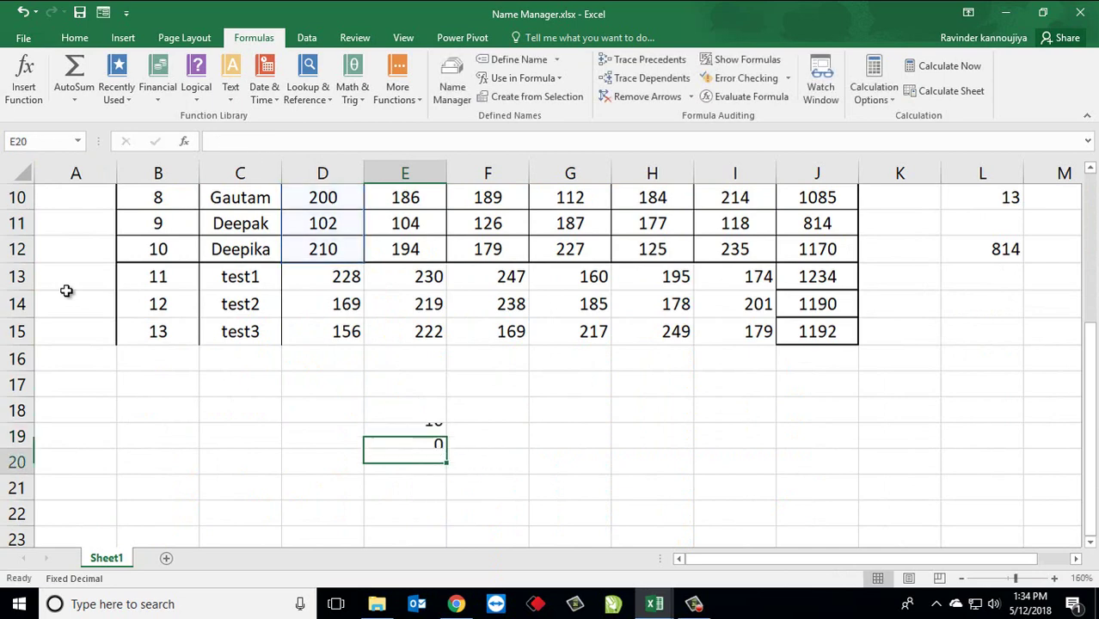
{"action": "key", "text": "Up"}
{"action": "scroll", "coordinate": [388, 393], "scroll_direction": "up", "scroll_amount": 1}
{"action": "scroll", "coordinate": [388, 393], "scroll_direction": "up", "scroll_amount": 3}
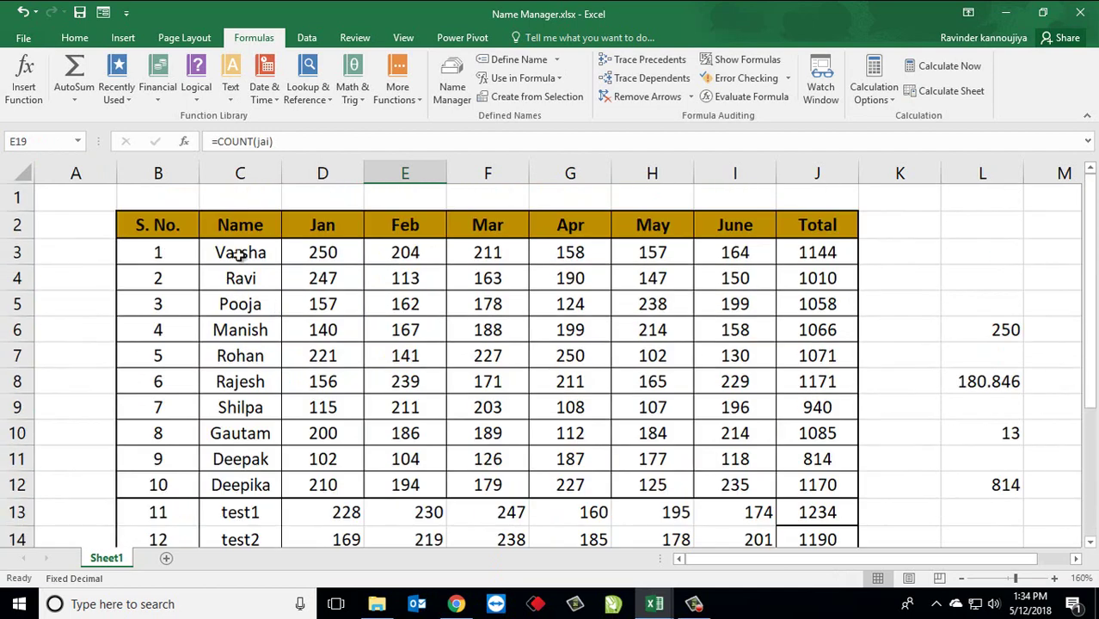